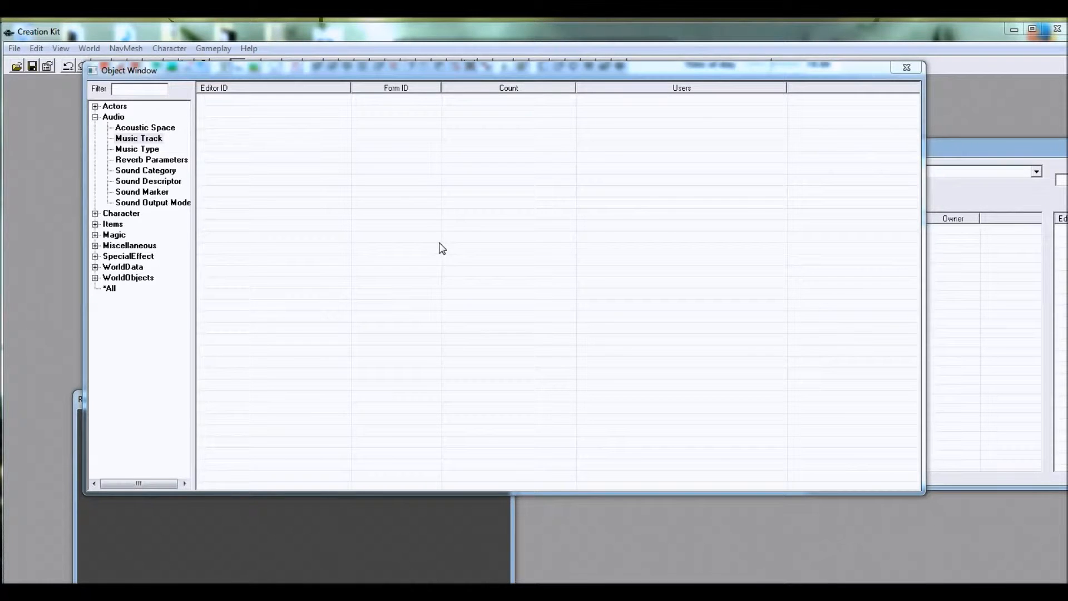
# Collapse the Audio category, list the Static objects under WorldObjects and reposition the Object Window.
pyautogui.click(95, 118)
pyautogui.click(100, 118)
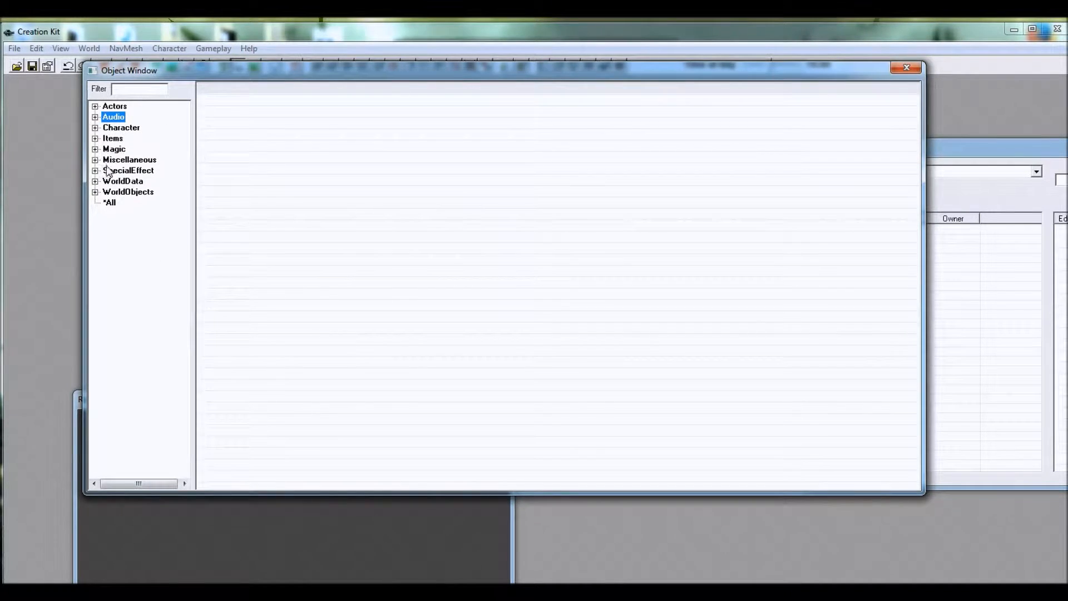
pyautogui.click(95, 192)
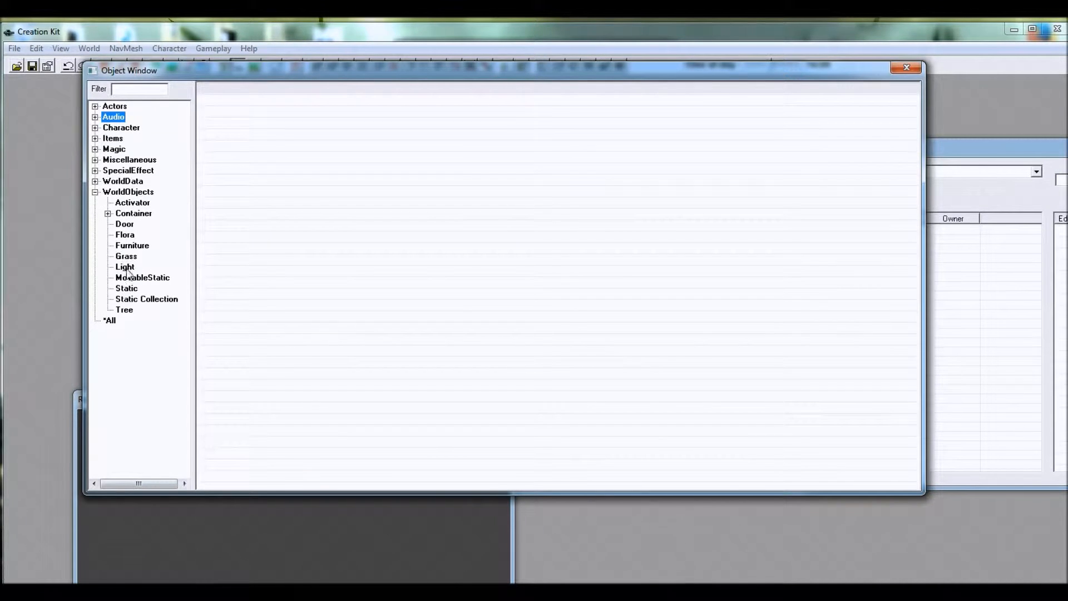
pyautogui.click(127, 289)
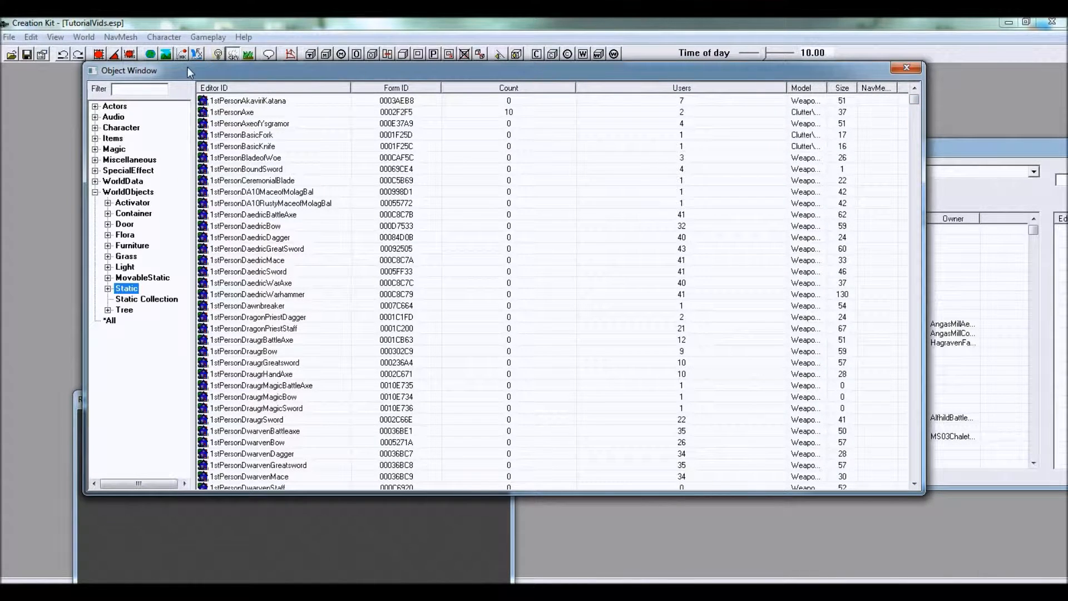
pyautogui.moveTo(191, 67); pyautogui.dragTo(217, 74)
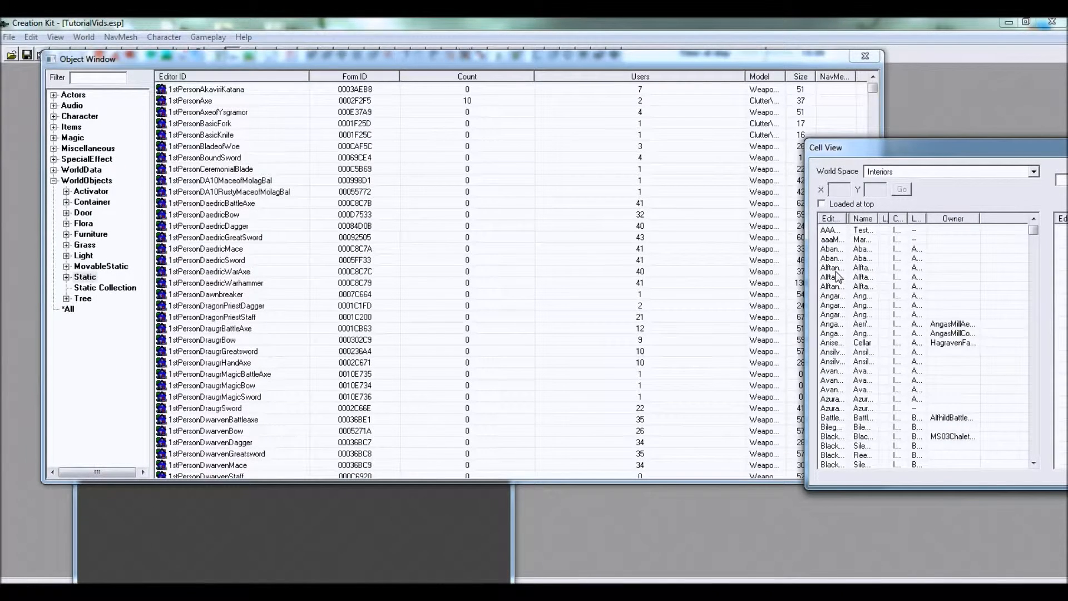
# Create a new interior cell with the editor ID TutorialCave.
pyautogui.click(836, 306)
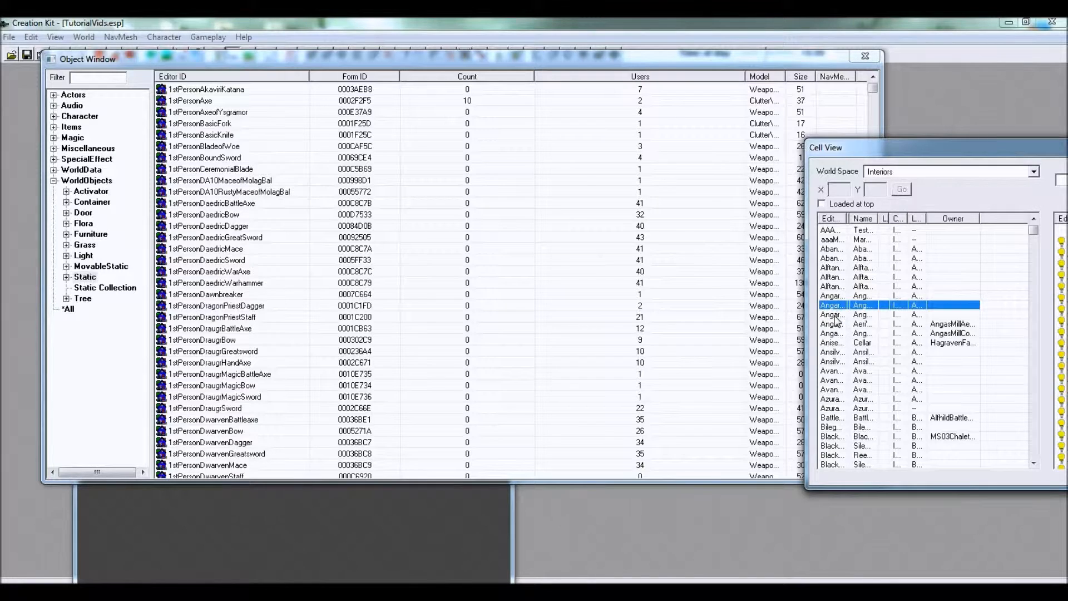
pyautogui.click(834, 315)
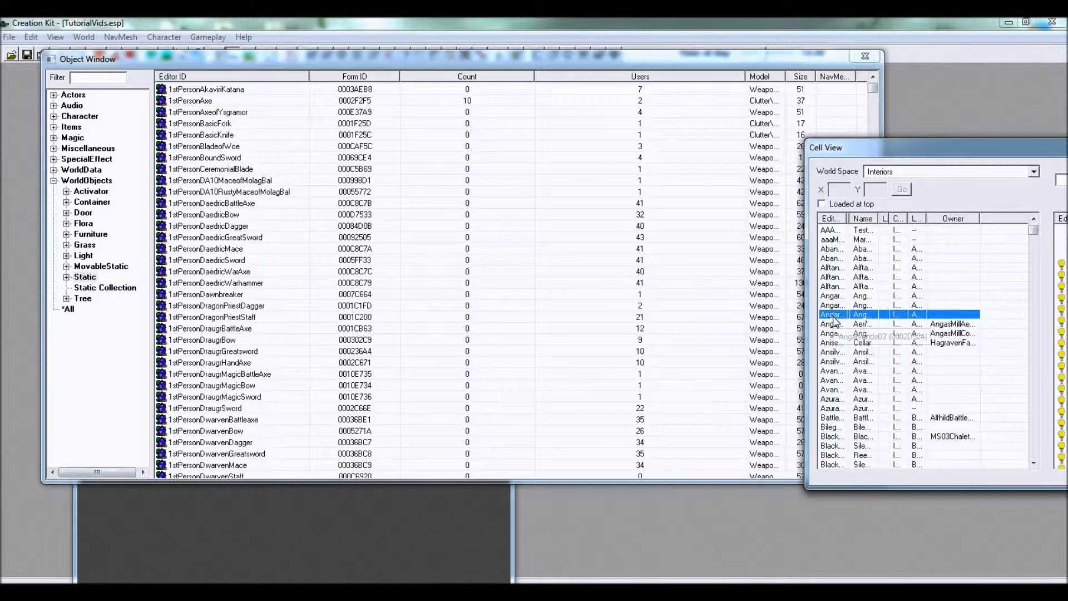
pyautogui.rightClick(832, 324)
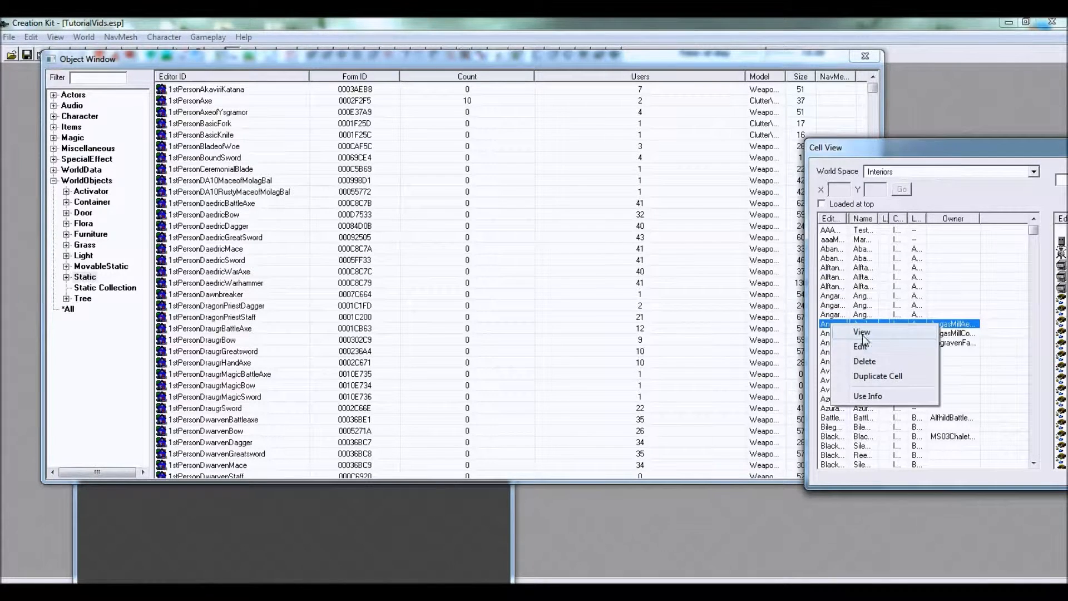
pyautogui.click(862, 346)
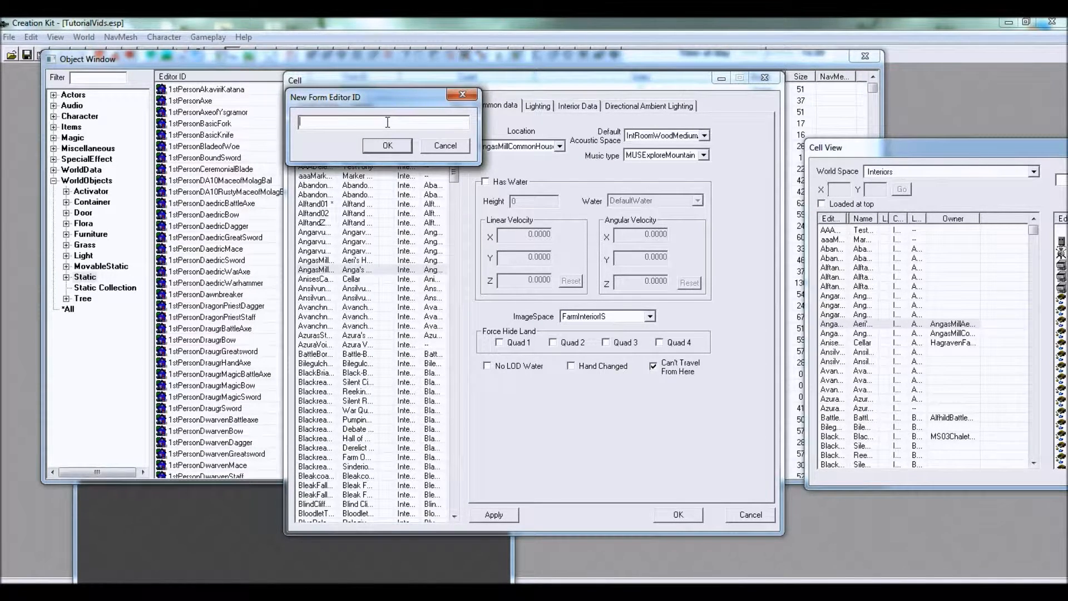
pyautogui.write('TutorialCave')
pyautogui.click(392, 147)
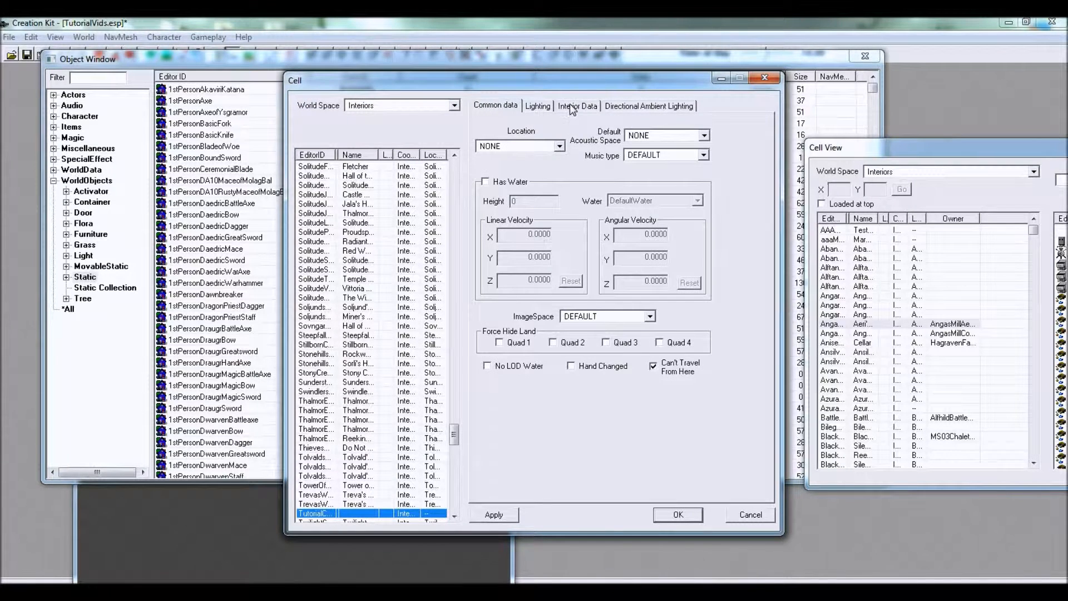
# Set the TutorialCave cell's name to "Tutorial Cairn" in its interior data.
pyautogui.click(576, 106)
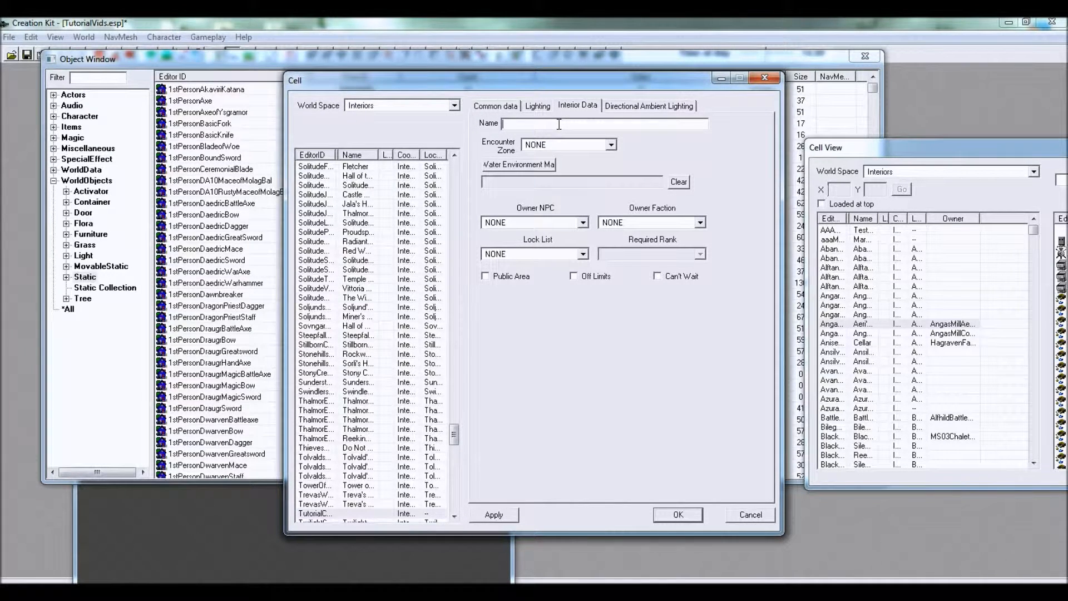
pyautogui.write('Tutorial Cairn')
pyautogui.click(496, 106)
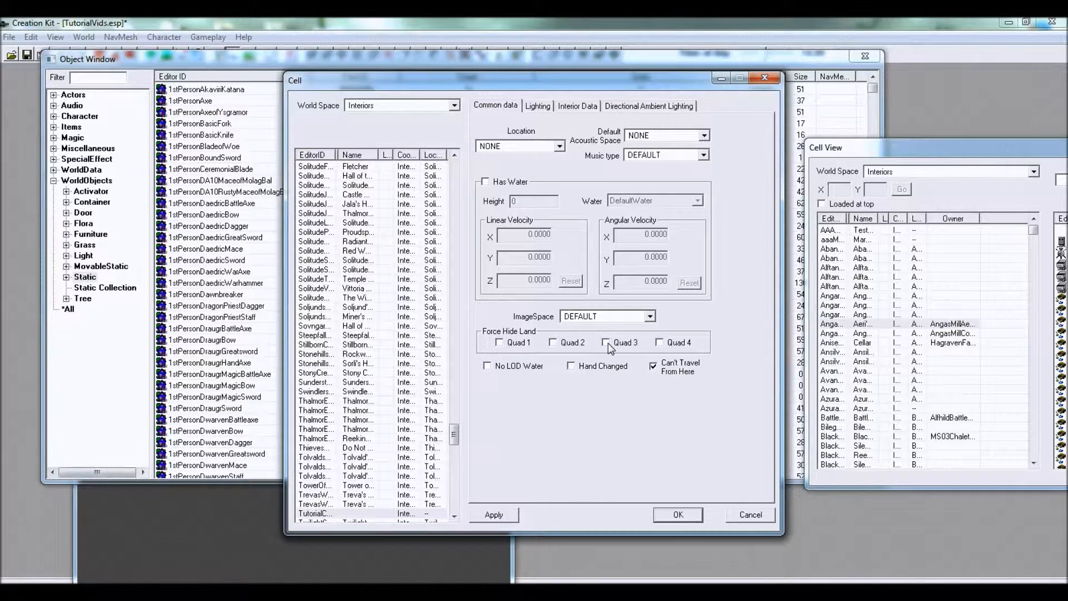
# Apply the CaveSuperFarFog lighting template to the TutorialCave cell and save the cell settings.
pyautogui.click(537, 106)
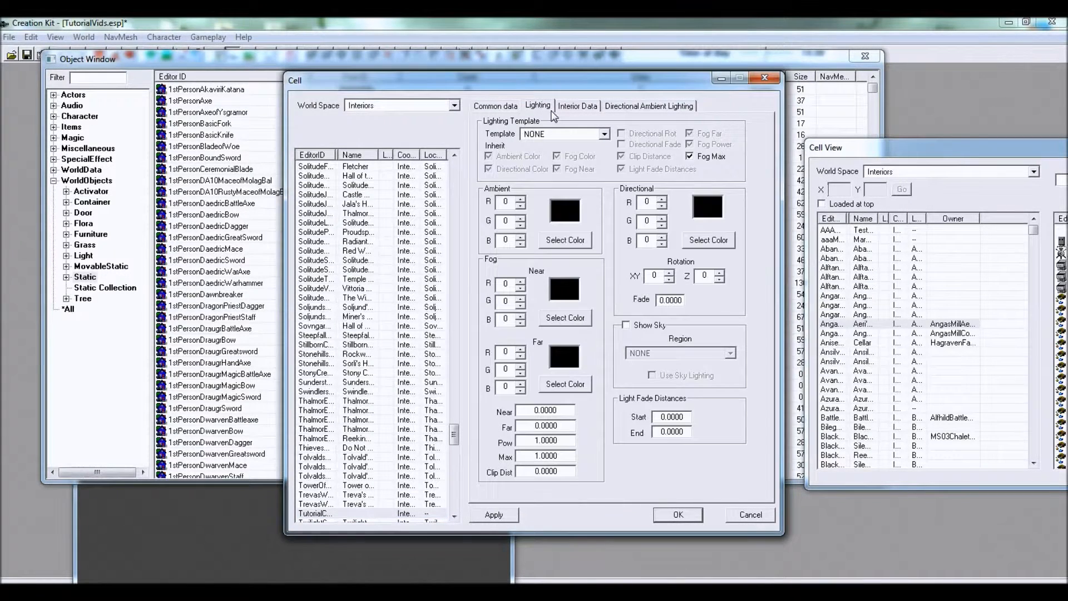
pyautogui.click(603, 134)
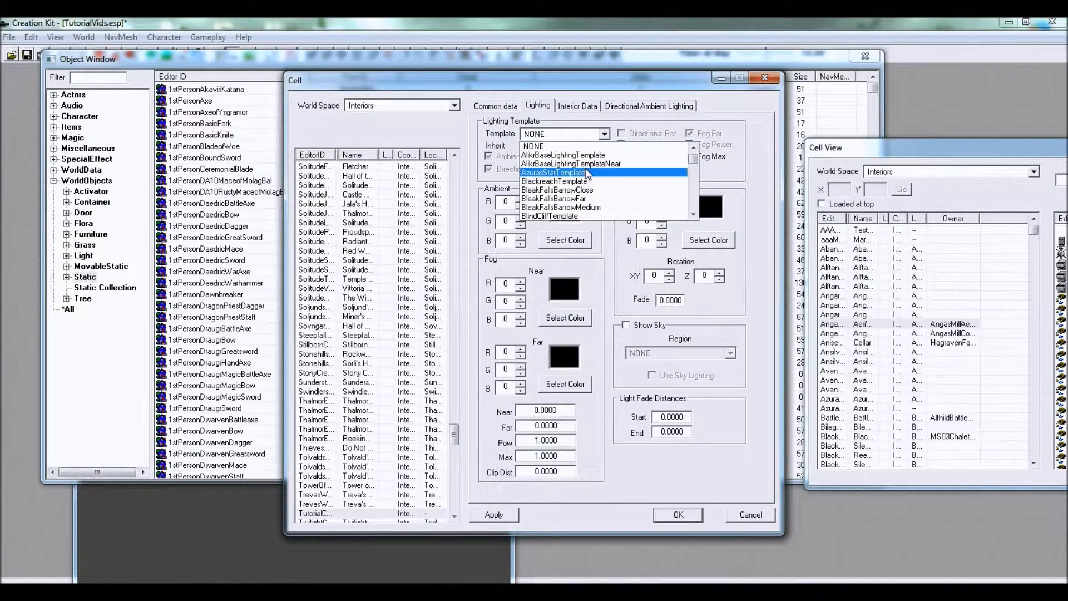
pyautogui.press('c')
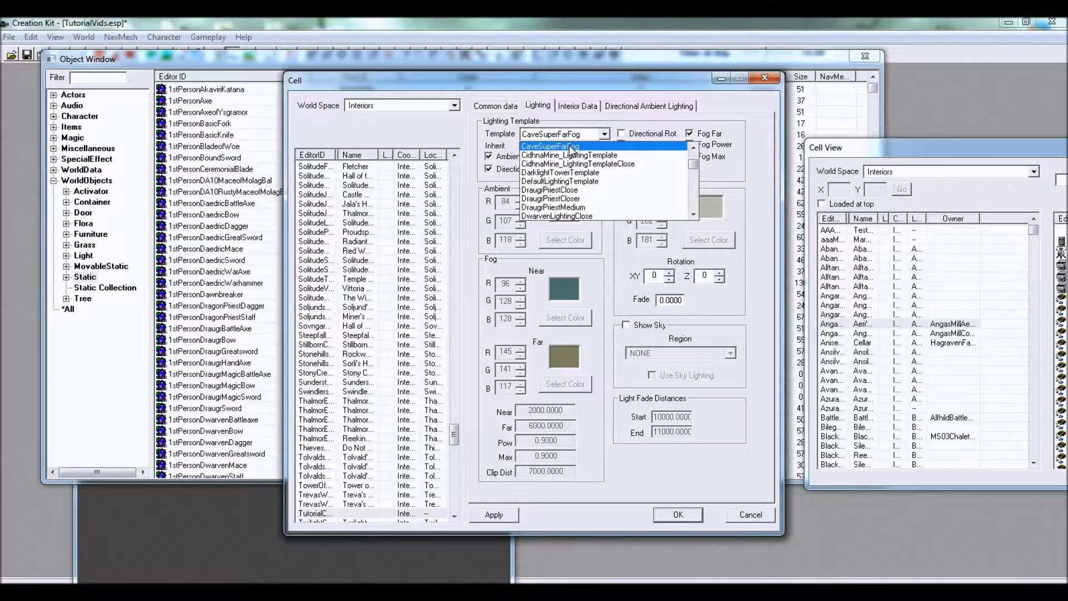
pyautogui.click(571, 147)
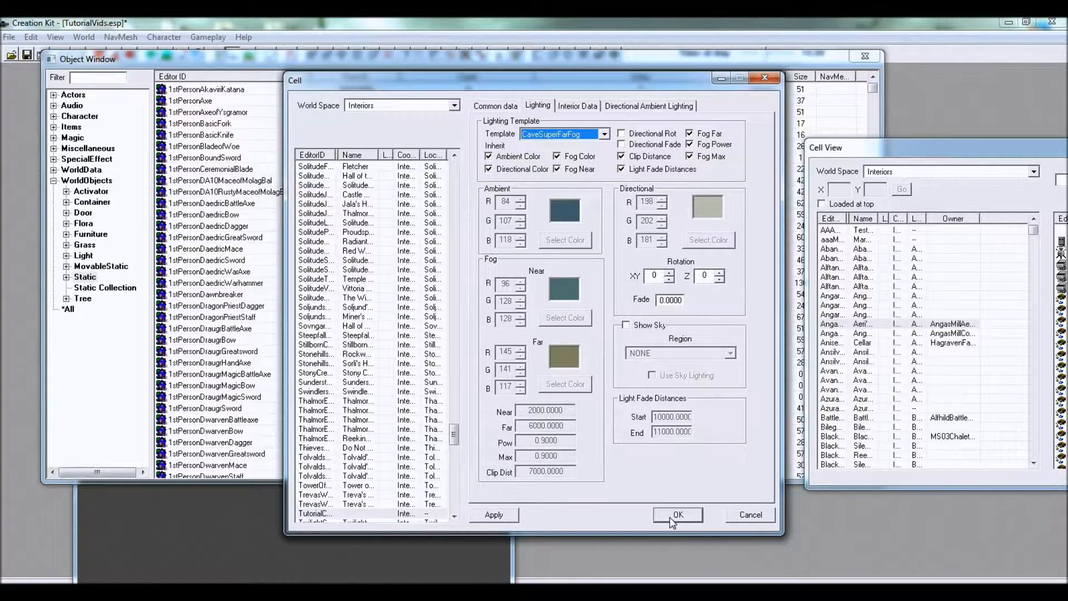
pyautogui.click(650, 107)
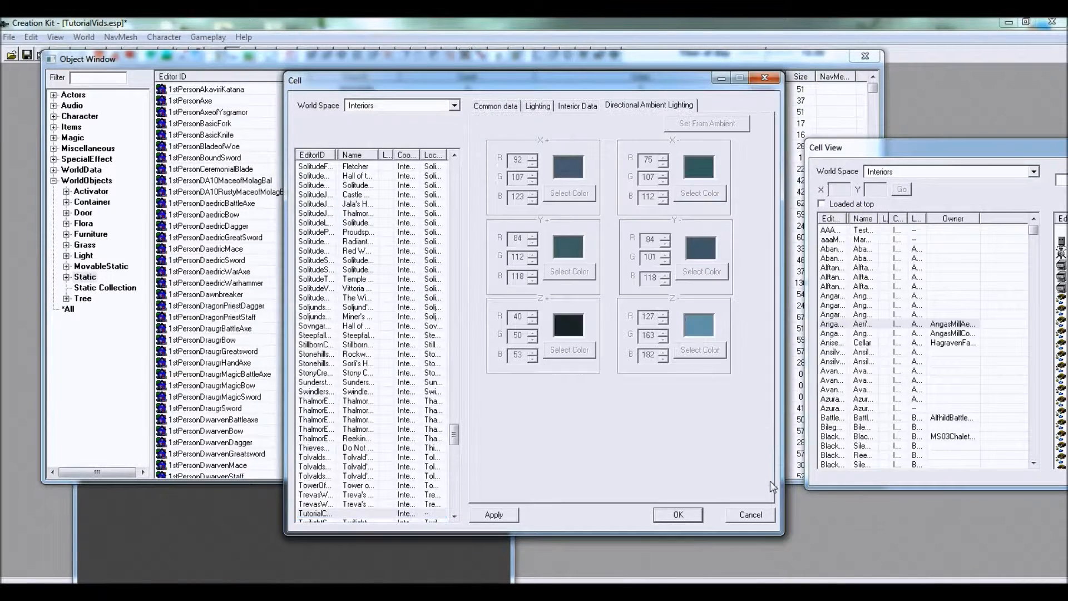
pyautogui.click(679, 515)
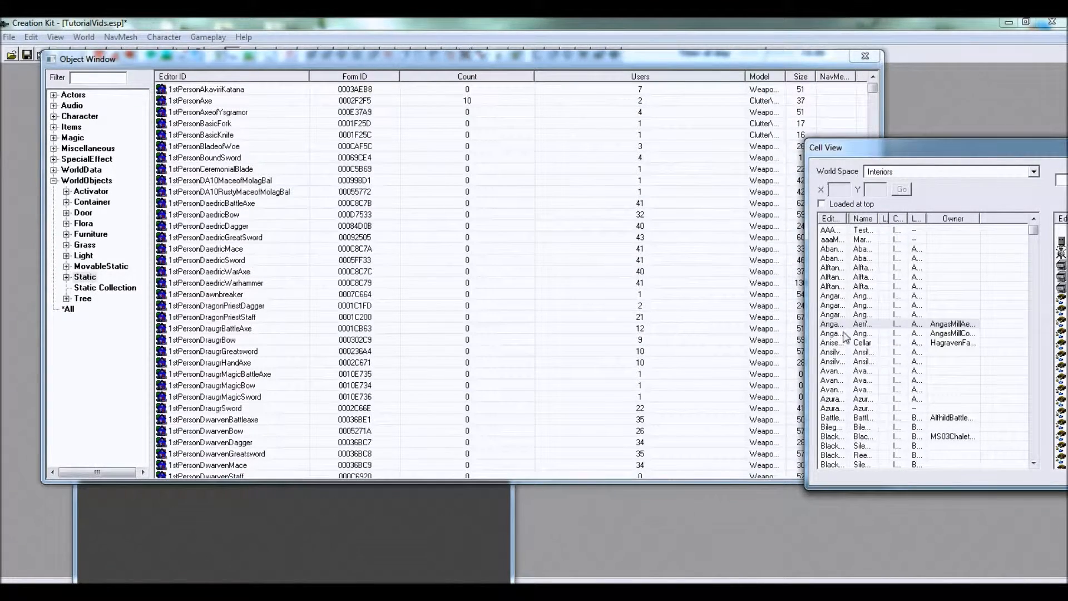
# Find TutorialCave in the interior cell list and load it in the Render Window.
pyautogui.click(833, 315)
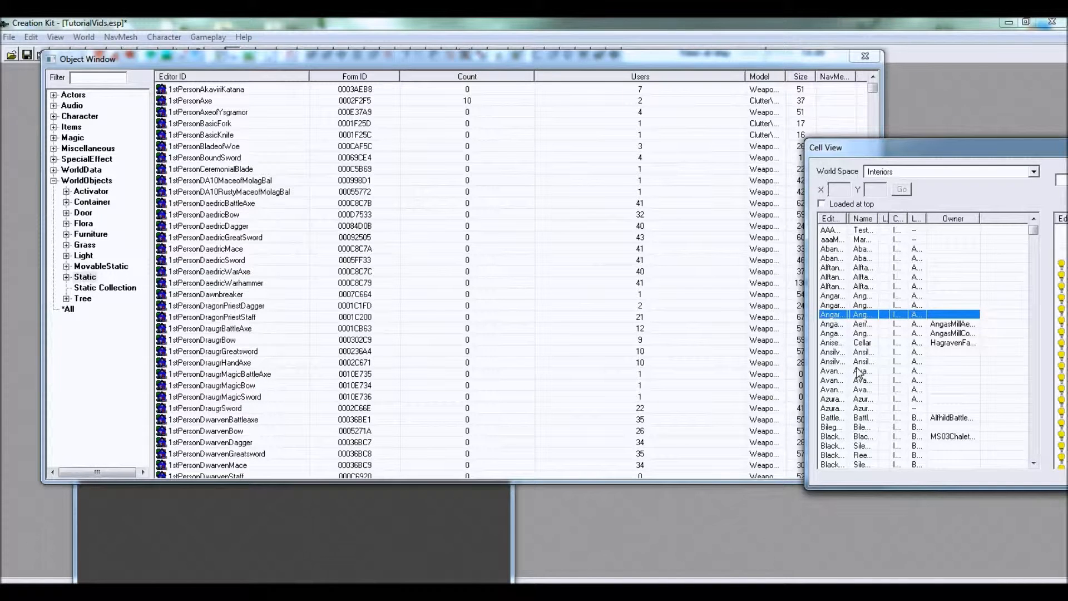
pyautogui.write('tu')
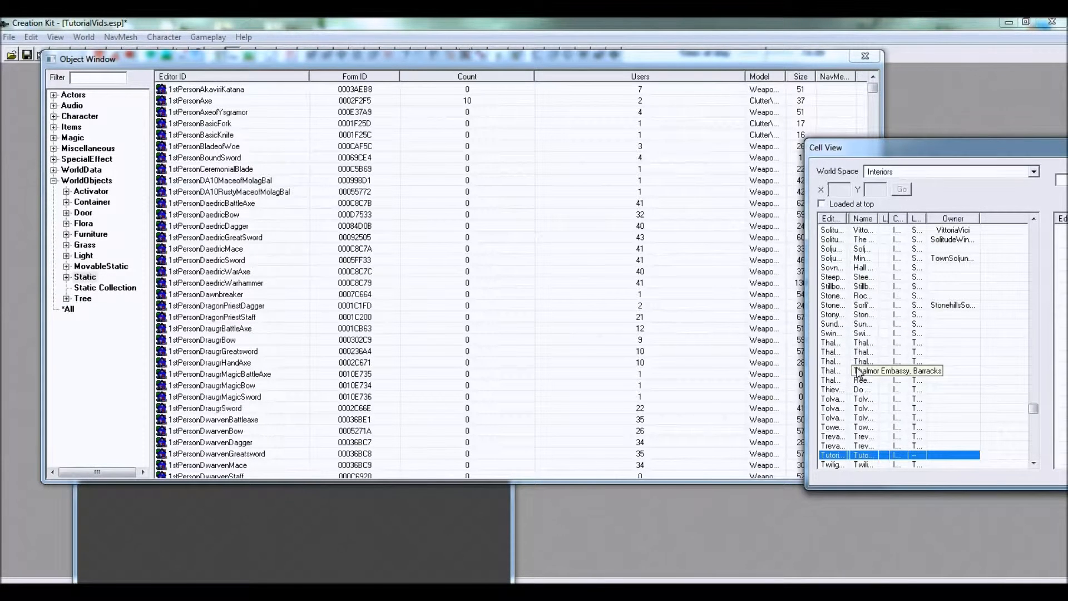
pyautogui.doubleClick(831, 457)
pyautogui.click(488, 516)
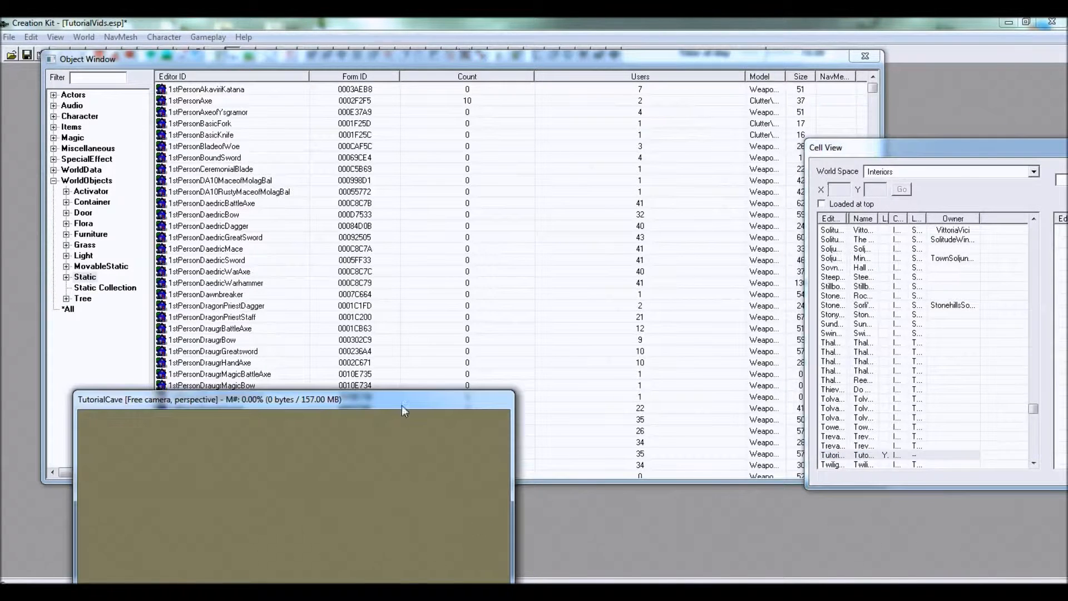
# Move the Render Window over the middle of the workspace and enlarge it.
pyautogui.moveTo(386, 405); pyautogui.dragTo(578, 118)
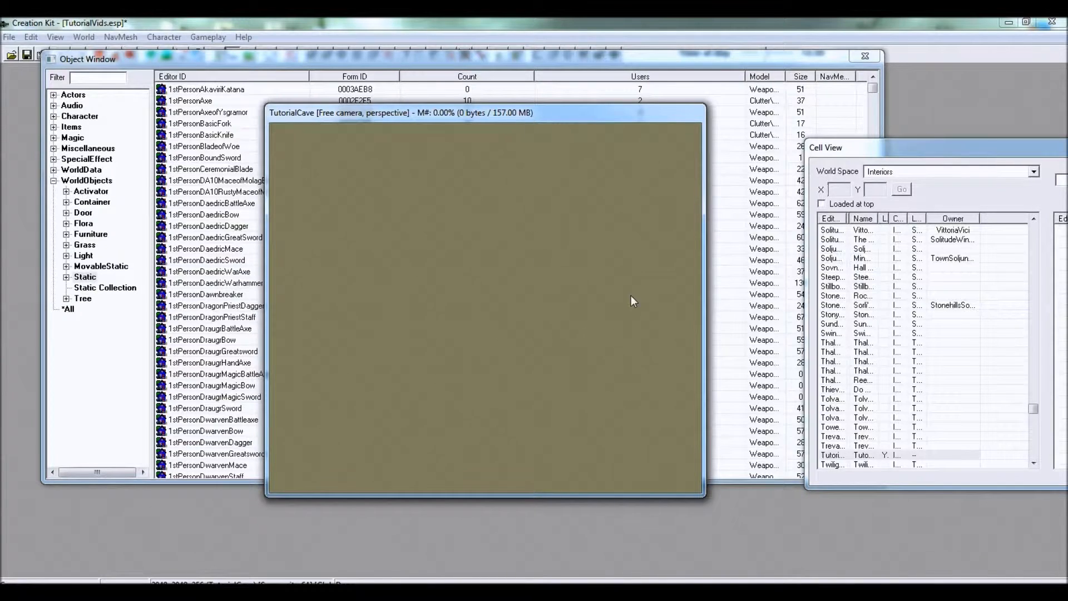
pyautogui.moveTo(702, 494); pyautogui.dragTo(1018, 570)
pyautogui.moveTo(667, 130); pyautogui.dragTo(640, 113)
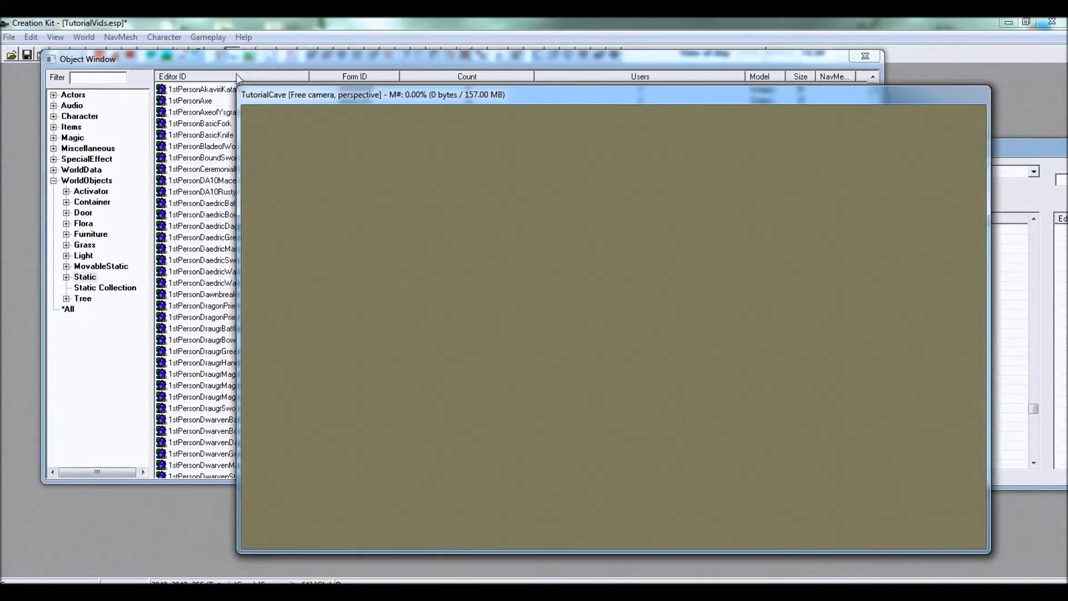
# List the Nordic dungeon pieces of the Static category in the Object Window.
pyautogui.click(215, 61)
pyautogui.click(94, 78)
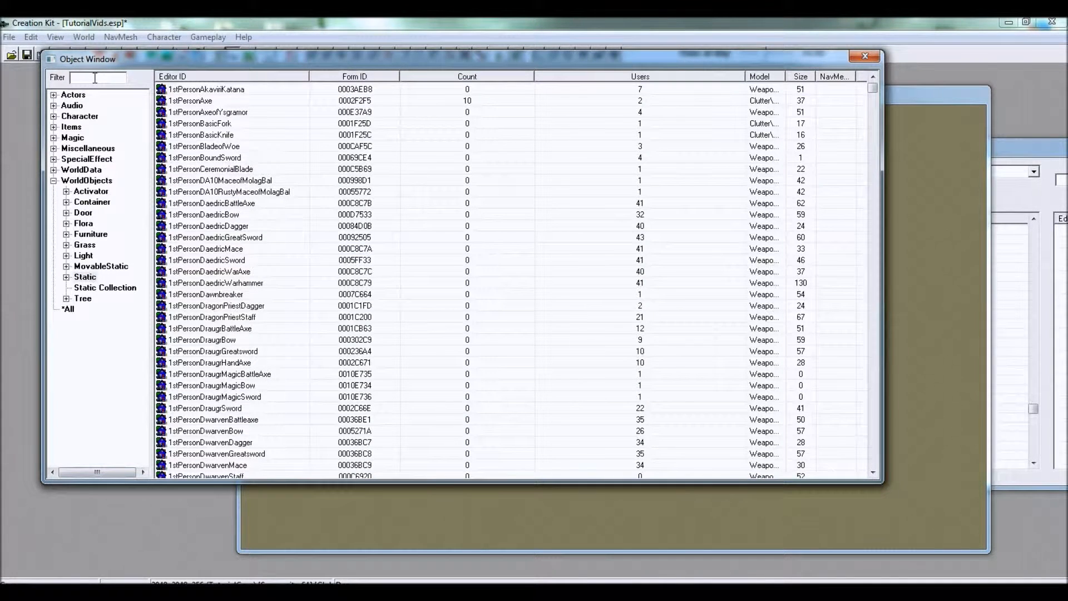
pyautogui.click(85, 276)
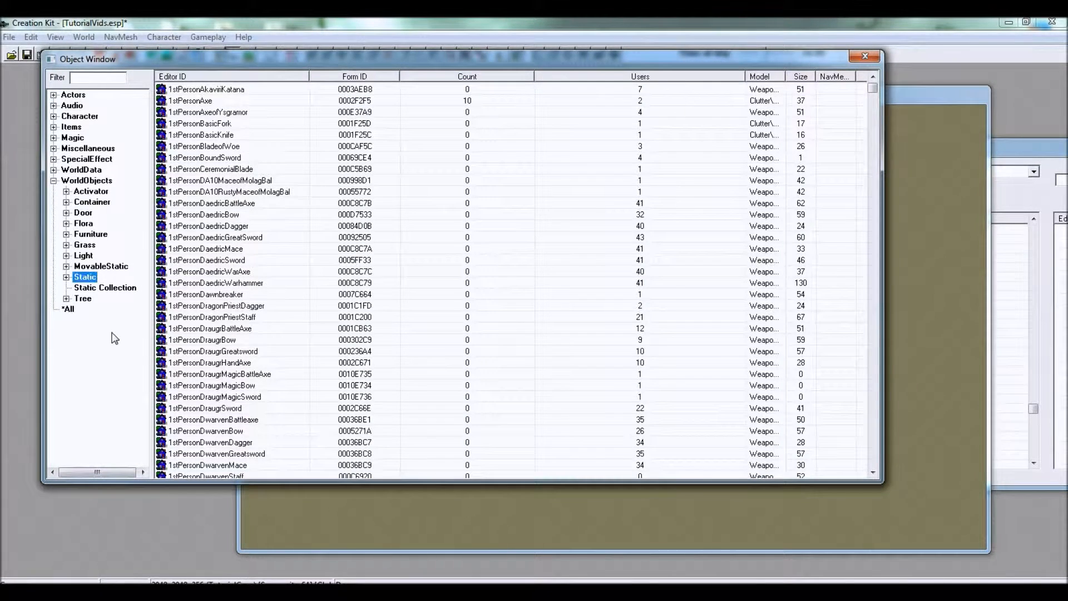
pyautogui.click(66, 276)
pyautogui.scroll(-1, 142, 211)
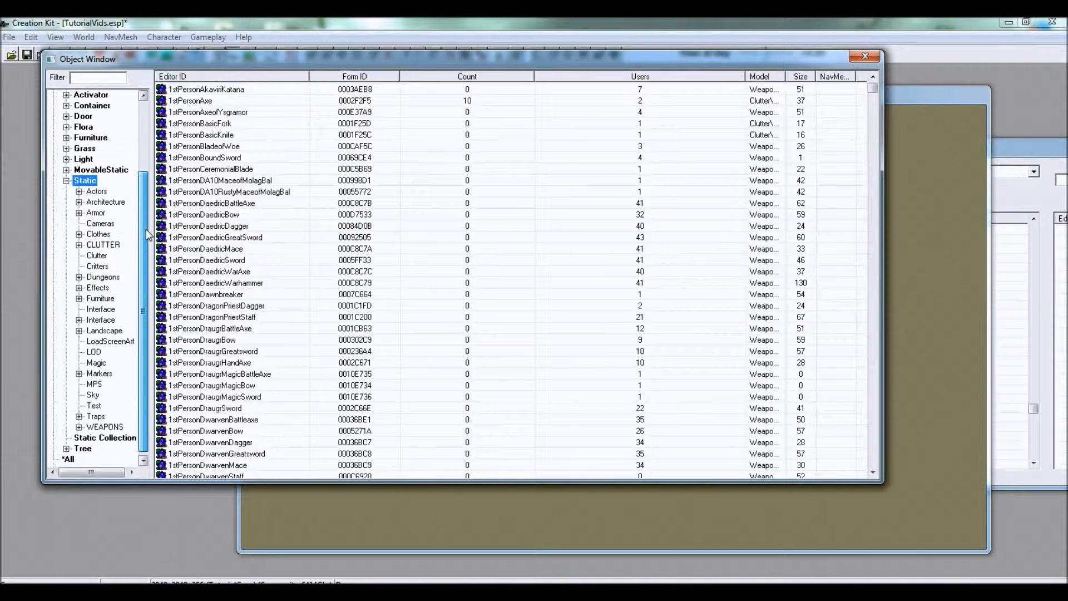
pyautogui.click(79, 276)
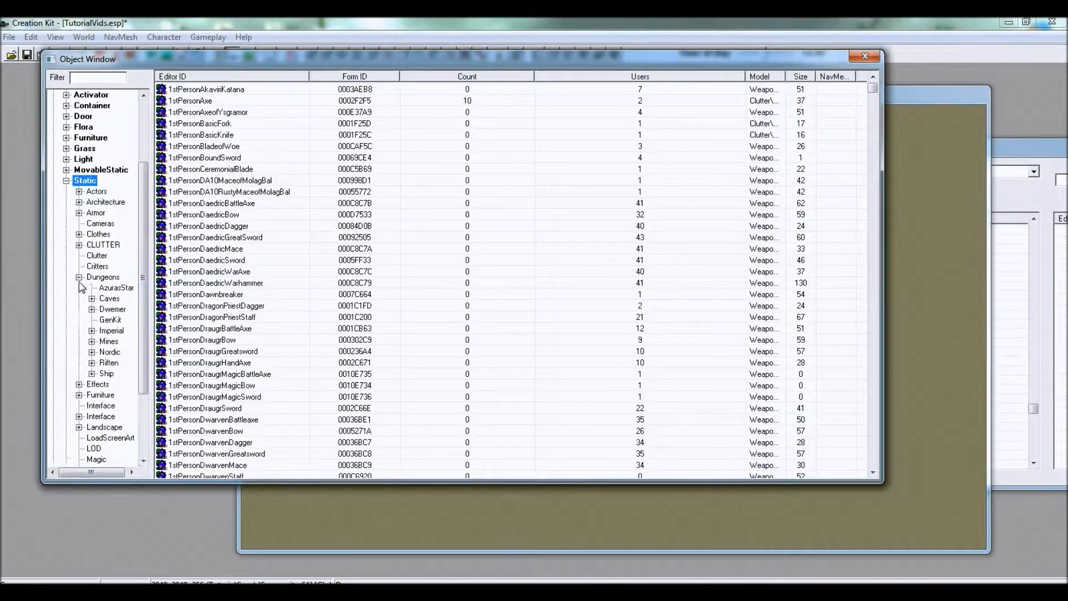
pyautogui.click(109, 352)
# Filter the objects by "nor" and browse the pieces in the Nordic SmRooms category.
pyautogui.click(232, 145)
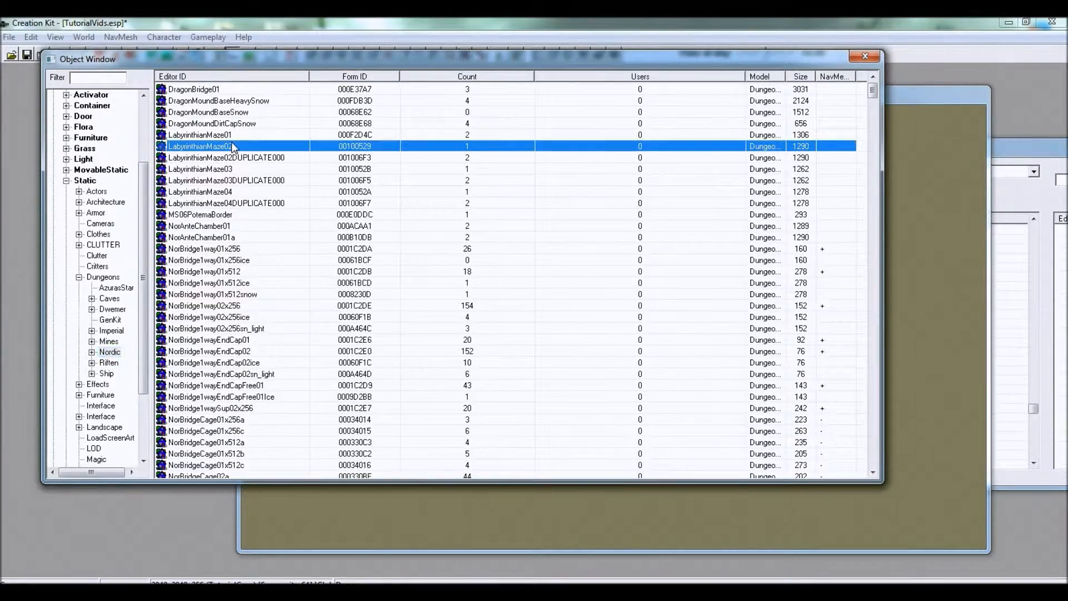
pyautogui.scroll(-13, 233, 148)
pyautogui.scroll(-20, 235, 155)
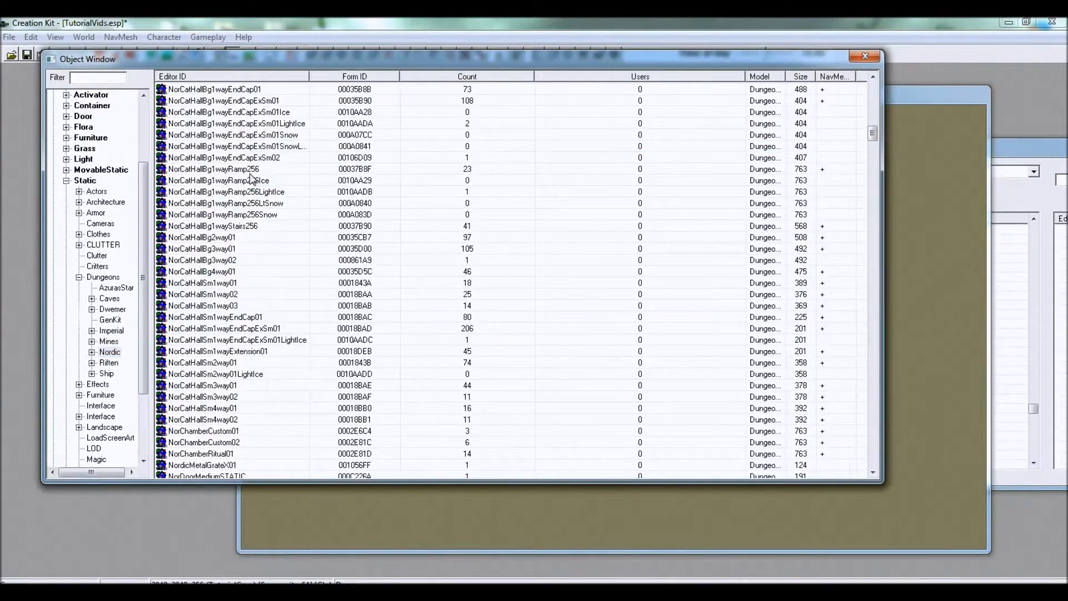
pyautogui.moveTo(872, 146); pyautogui.dragTo(873, 86)
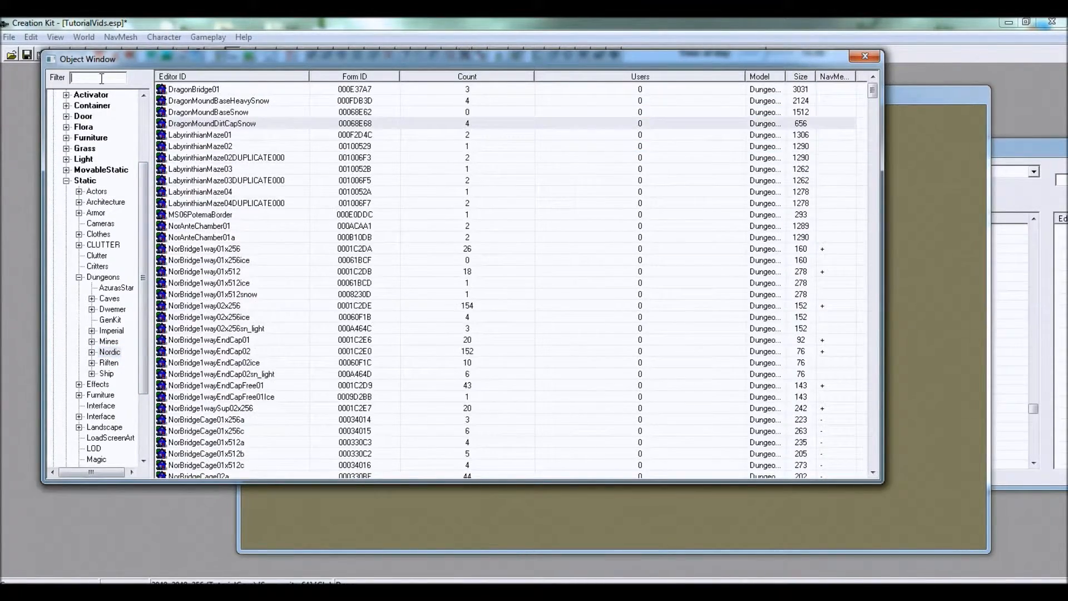
pyautogui.write('nor')
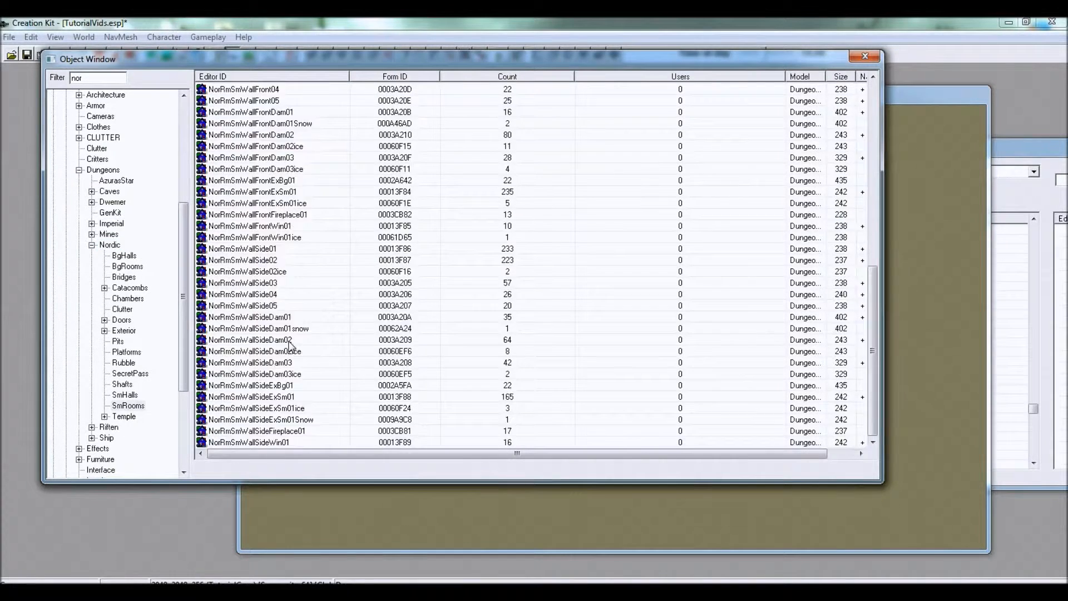
pyautogui.scroll(12, 290, 346)
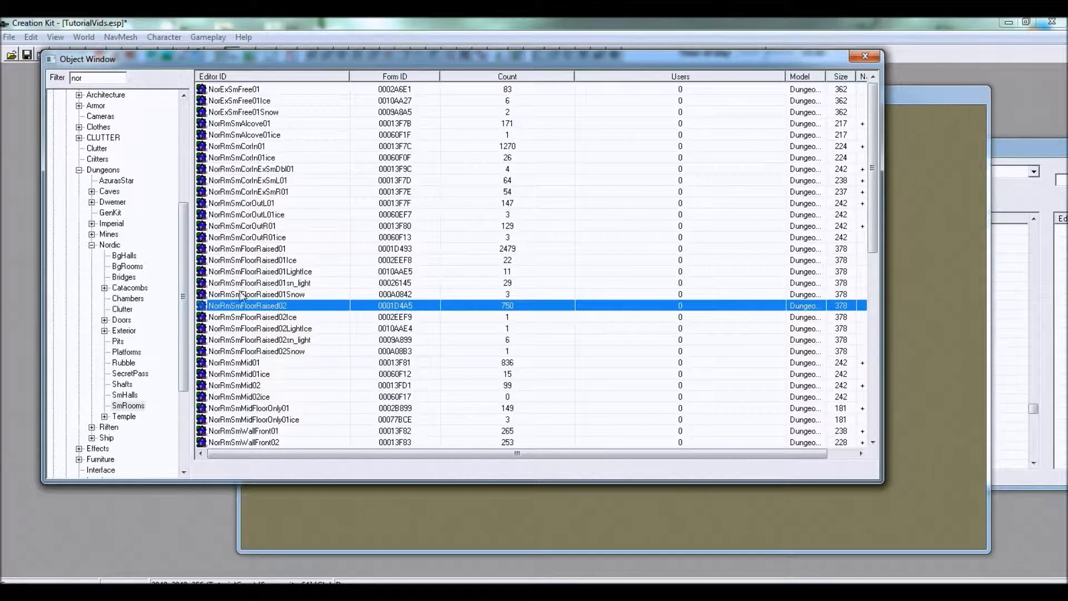
pyautogui.scroll(-6, 310, 298)
pyautogui.scroll(-5, 281, 261)
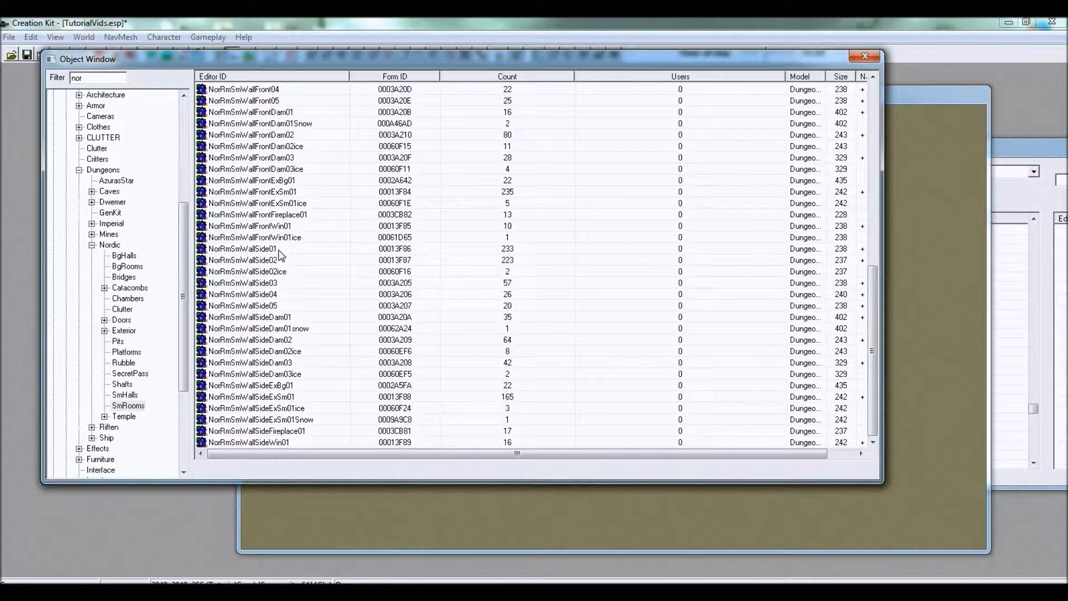
# Preview the NorRmSmWallSide04 piece and move the preview window clear of the object list.
pyautogui.click(265, 295)
pyautogui.rightClick(266, 295)
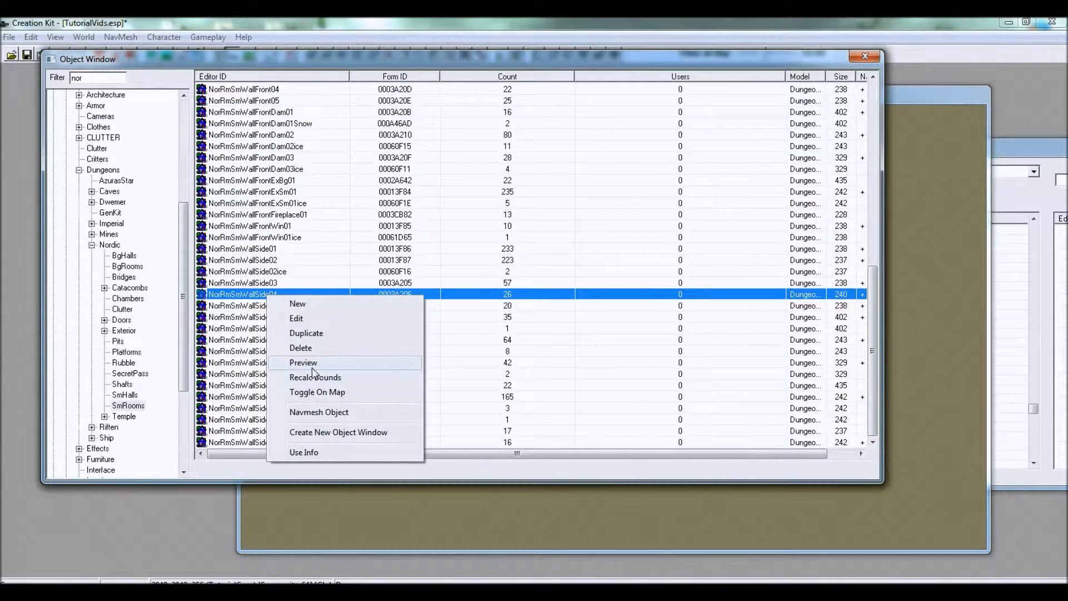
pyautogui.click(311, 367)
pyautogui.moveTo(478, 242); pyautogui.dragTo(412, 282)
pyautogui.moveTo(387, 119)
pyautogui.mouseDown()
pyautogui.moveTo(384, 92)
pyautogui.moveTo(389, 115)
pyautogui.mouseUp()
pyautogui.moveTo(618, 119); pyautogui.dragTo(863, 96)
# Preview NorRmSmWallSide05, go back to NorRmSmWallSide04 and examine its model in the preview.
pyautogui.click(289, 305)
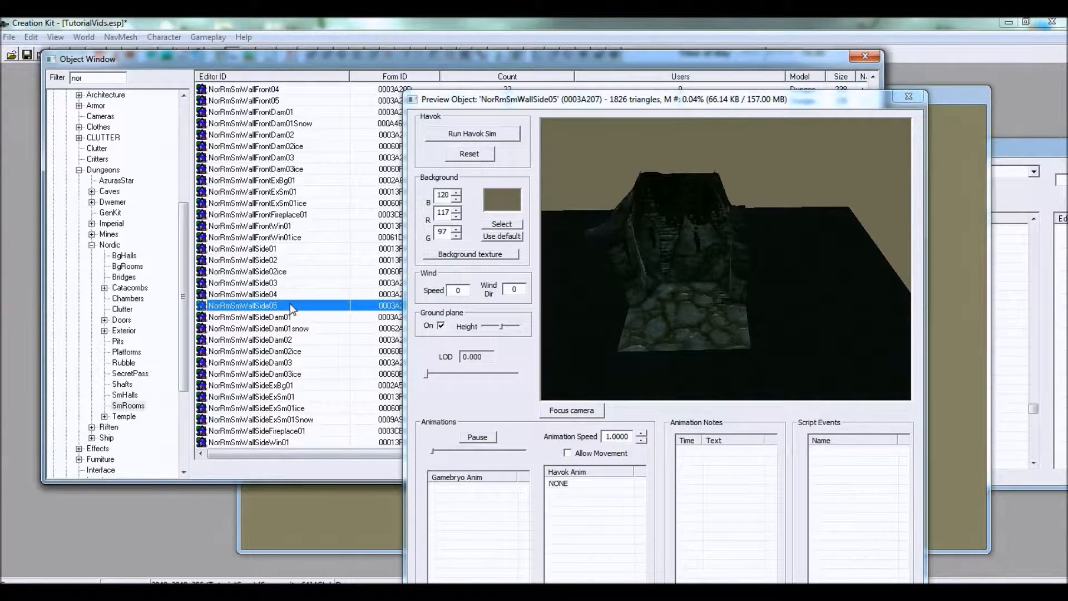
pyautogui.click(278, 294)
pyautogui.click(701, 218)
pyautogui.moveTo(701, 216); pyautogui.dragTo(718, 279)
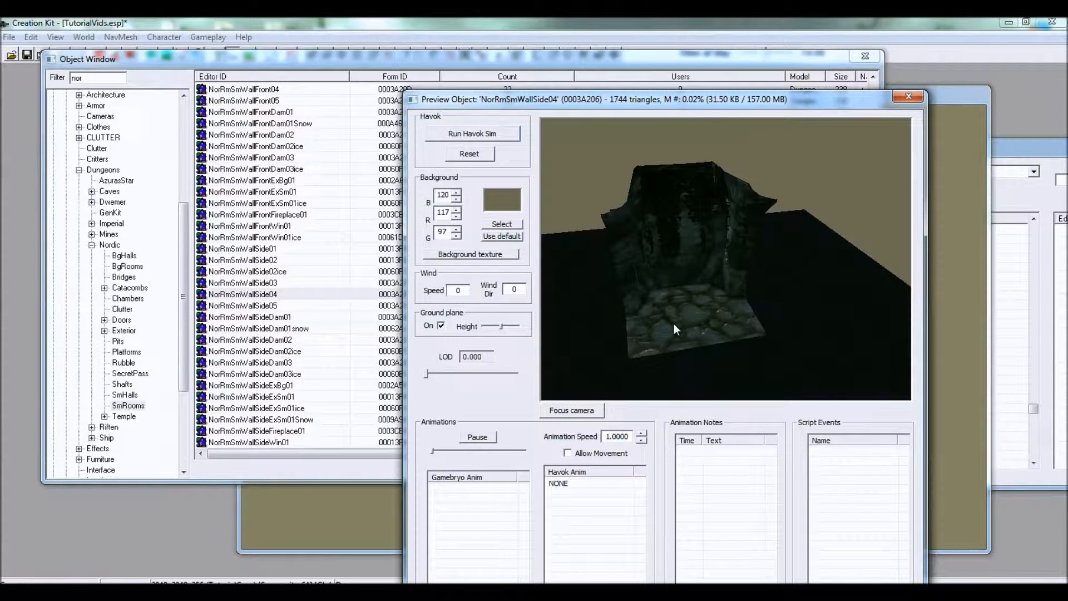
# Preview the NorRmSmWallSide01, 02, 04 and 03 pieces in turn to compare the side wall variants.
pyautogui.click(288, 248)
pyautogui.click(285, 260)
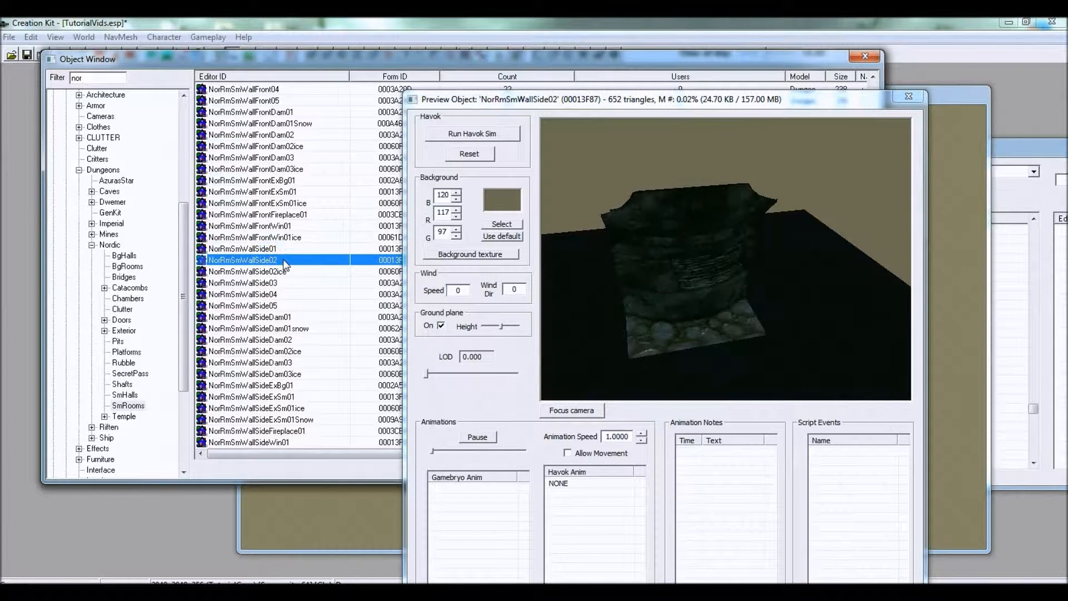
pyautogui.click(284, 294)
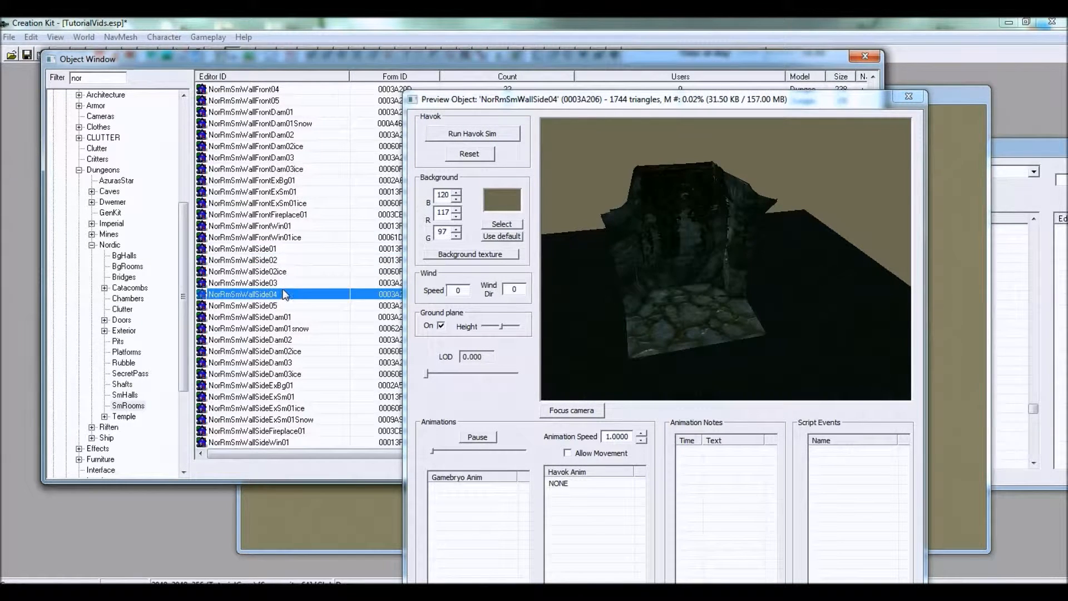
pyautogui.click(277, 283)
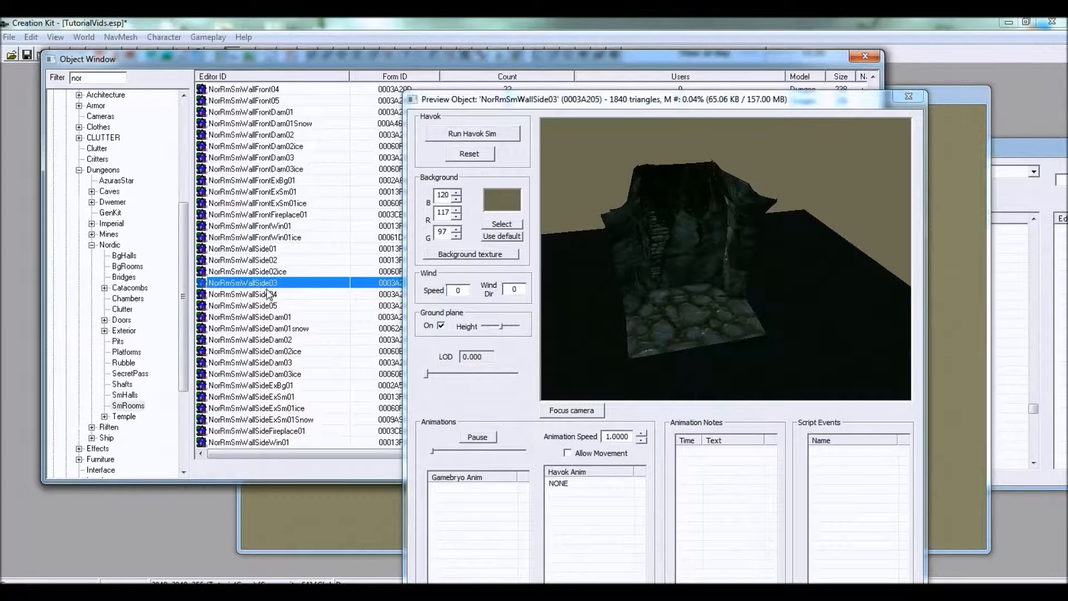
# Place the NorRmSmWallSide03 piece in the TutorialCave cell and check its position and rotation values.
pyautogui.moveTo(246, 287); pyautogui.dragTo(573, 328)
pyautogui.doubleClick(566, 319)
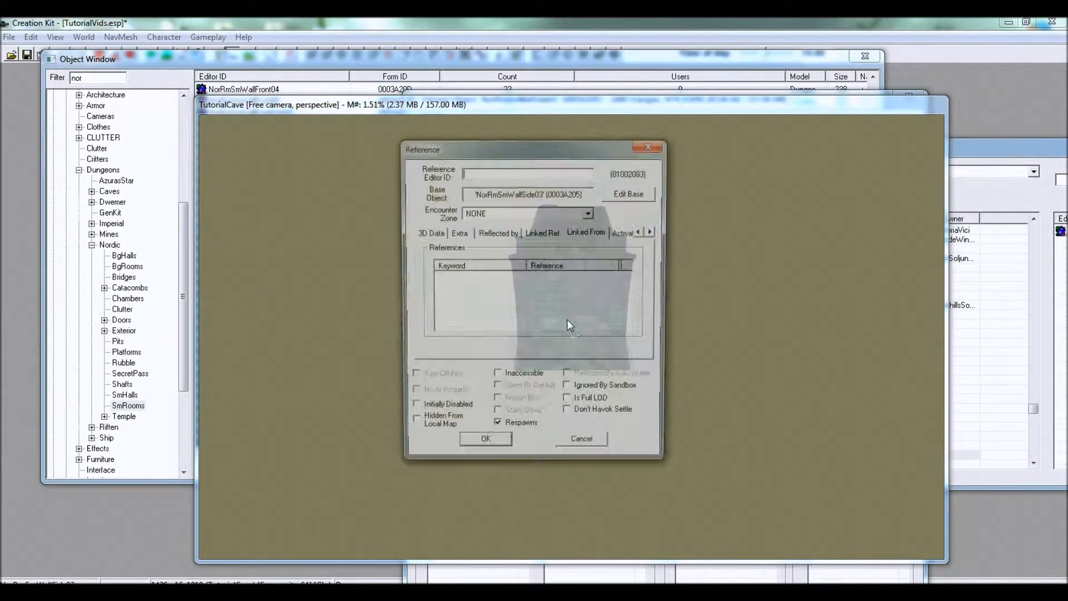
pyautogui.click(426, 231)
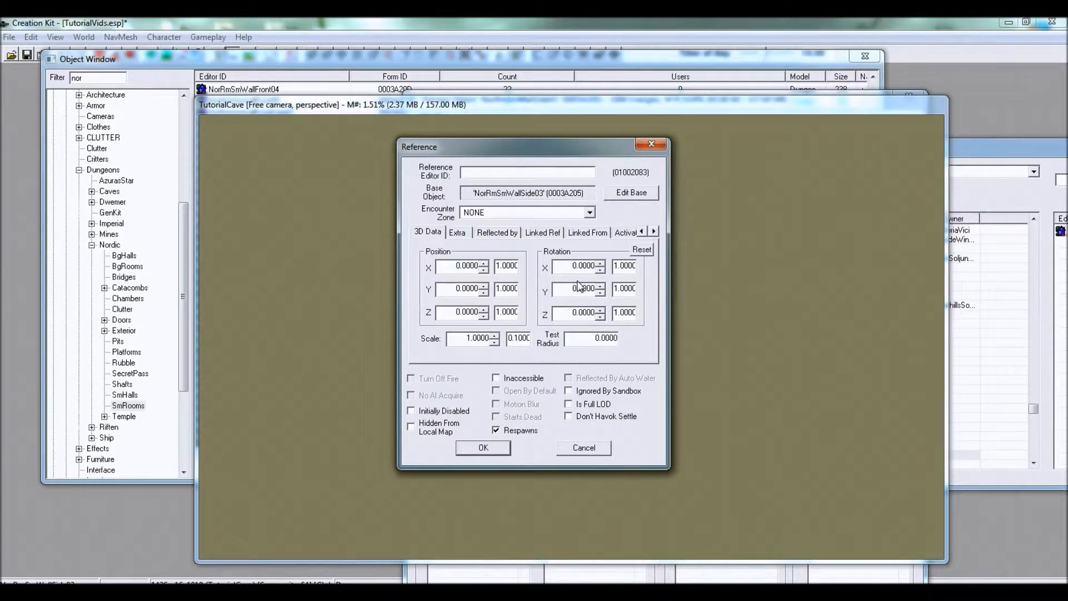
pyautogui.click(580, 449)
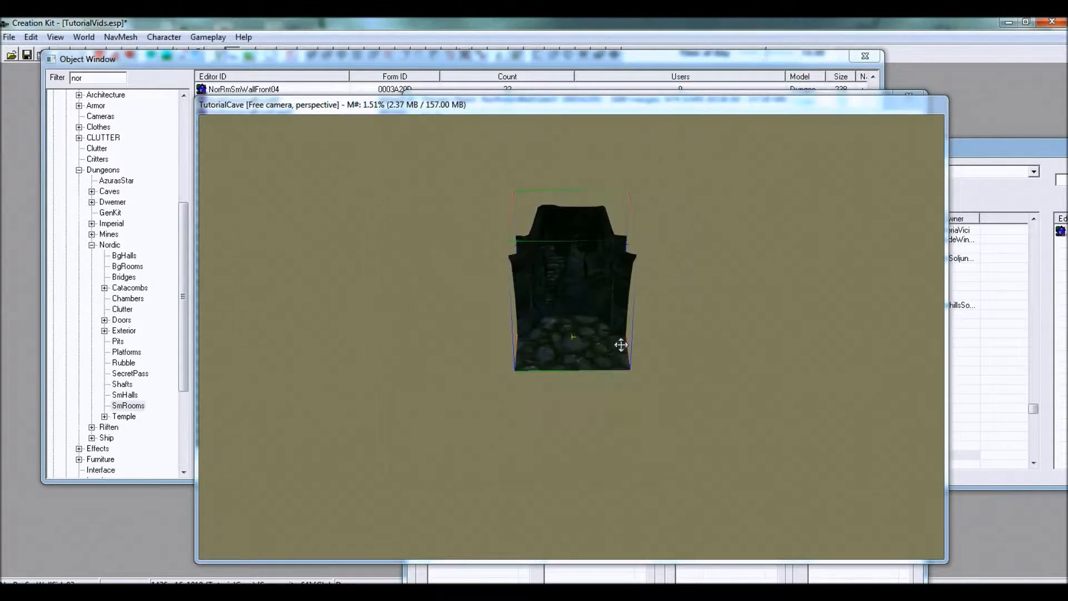
# Duplicate the placed side wall piece and move the copy directly beside the original.
pyautogui.click(562, 330)
pyautogui.keyDown('shift'); pyautogui.moveTo(563, 330); pyautogui.dragTo(582, 340, button='middle'); pyautogui.keyUp('shift')
pyautogui.hotkey('ctrl', 'd')
pyautogui.moveTo(570, 341); pyautogui.dragTo(629, 332)
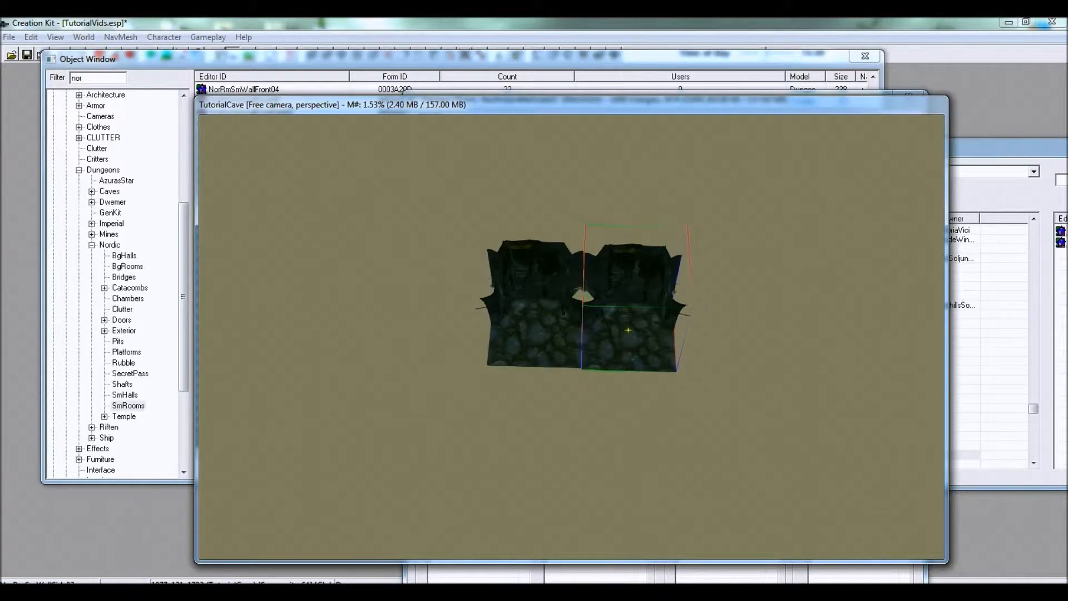
# Turn on Snap To Grid at 64 and Snap To Angle at 45 for reference movement.
pyautogui.rightClick(622, 336)
pyautogui.click(664, 385)
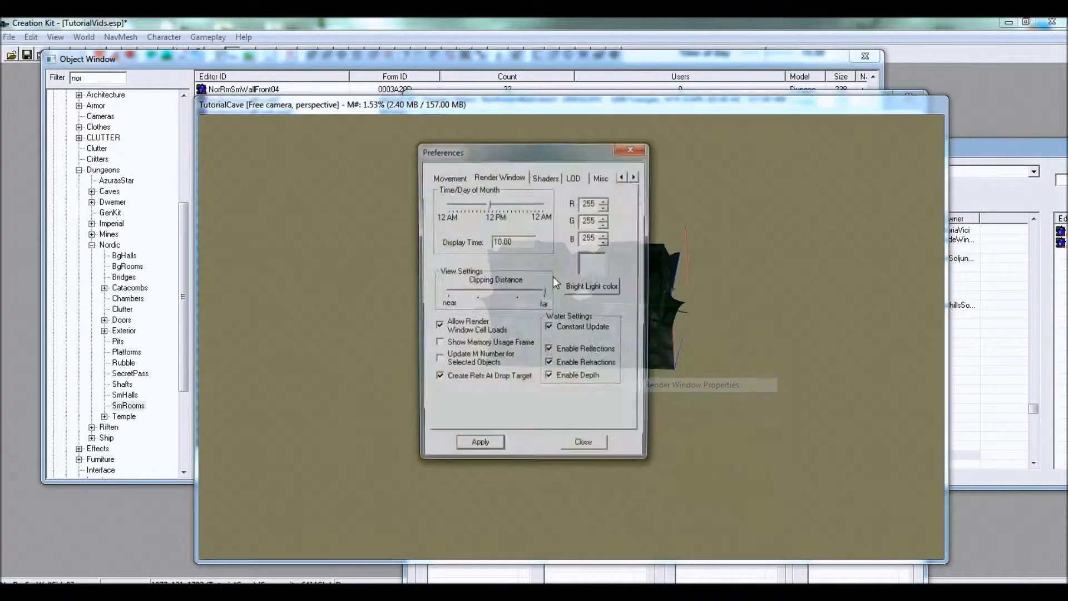
pyautogui.click(439, 178)
pyautogui.click(458, 229)
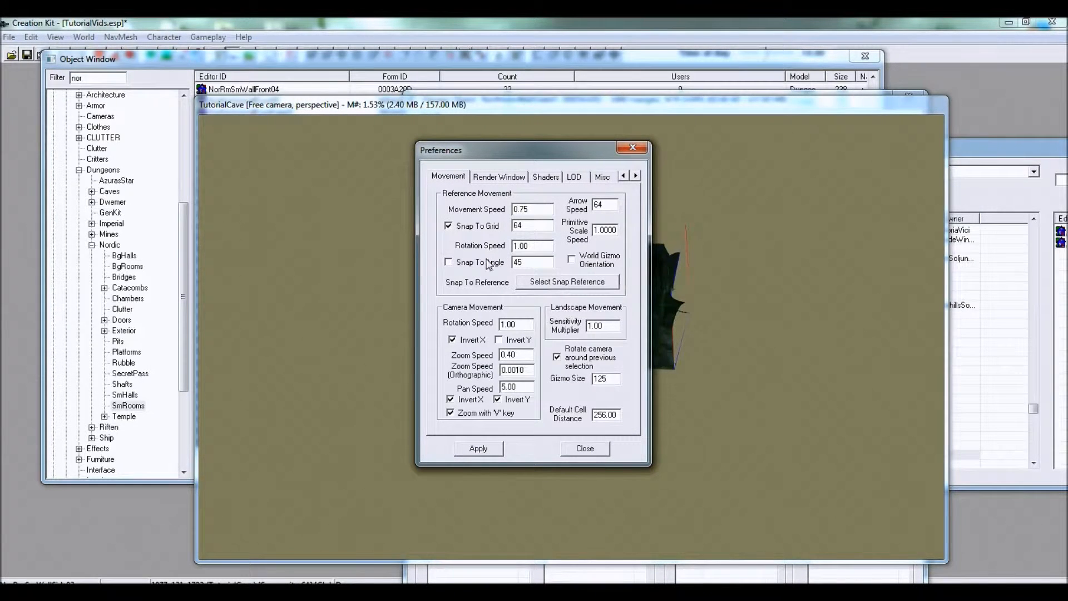
pyautogui.click(577, 452)
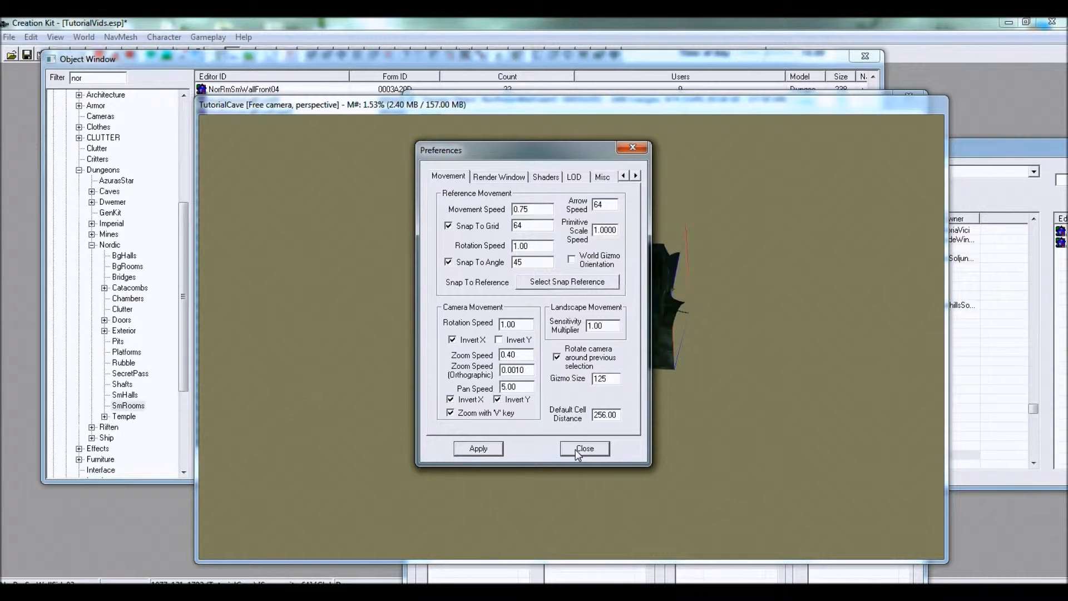
# Align the second wall piece on the grid with the first and add a duplicate beside it as the third section.
pyautogui.moveTo(631, 343)
pyautogui.mouseDown()
pyautogui.moveTo(657, 344)
pyautogui.moveTo(632, 345)
pyautogui.mouseUp()
pyautogui.click(536, 322)
pyautogui.moveTo(535, 327)
pyautogui.mouseDown(button='right')
pyautogui.moveTo(556, 327)
pyautogui.moveTo(535, 326)
pyautogui.mouseUp(button='right')
pyautogui.moveTo(607, 333); pyautogui.dragTo(625, 333, button='right')
pyautogui.scroll(4, 625, 333)
pyautogui.moveTo(640, 315); pyautogui.dragTo(586, 315, button='middle')
pyautogui.hotkey('ctrl', 'd')
pyautogui.moveTo(585, 315); pyautogui.dragTo(664, 330)
# Add two more duplicates at the end of the wall row to make it five sections long.
pyautogui.moveTo(664, 330); pyautogui.dragTo(553, 325, button='middle')
pyautogui.hotkey('ctrl', 'd')
pyautogui.moveTo(507, 315); pyautogui.dragTo(637, 318)
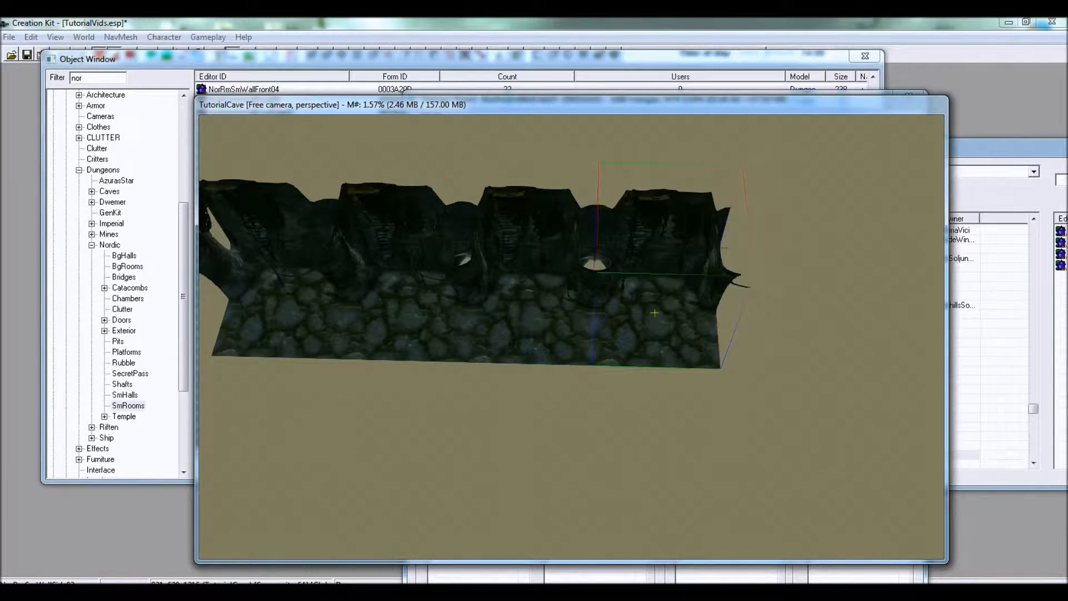
pyautogui.moveTo(630, 336); pyautogui.dragTo(592, 334, button='middle')
pyautogui.hotkey('ctrl', 'd')
pyautogui.moveTo(520, 312); pyautogui.dragTo(629, 312)
pyautogui.scroll(-4, 542, 303)
pyautogui.moveTo(500, 297); pyautogui.dragTo(532, 279, button='middle')
pyautogui.click(534, 295)
pyautogui.keyDown('shift'); pyautogui.moveTo(663, 303); pyautogui.dragTo(900, 438, button='middle'); pyautogui.keyUp('shift')
pyautogui.keyDown('shift'); pyautogui.moveTo(566, 293); pyautogui.dragTo(612, 317, button='middle'); pyautogui.keyUp('shift')
# Filter the objects by "cor" and list the corner pieces of the Nordic SmRooms category.
pyautogui.click(159, 58)
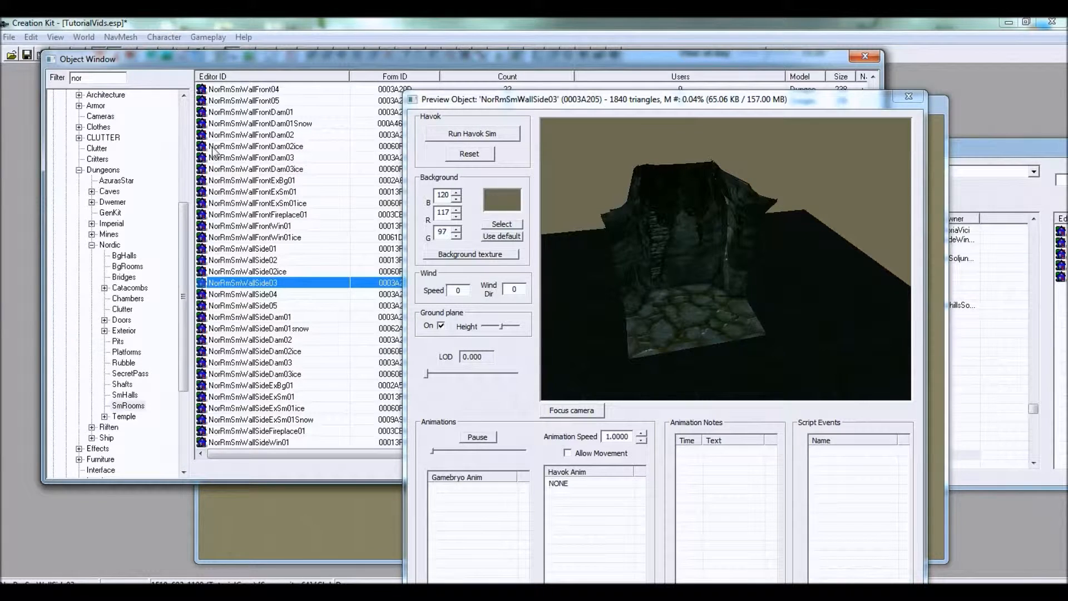
pyautogui.doubleClick(109, 80)
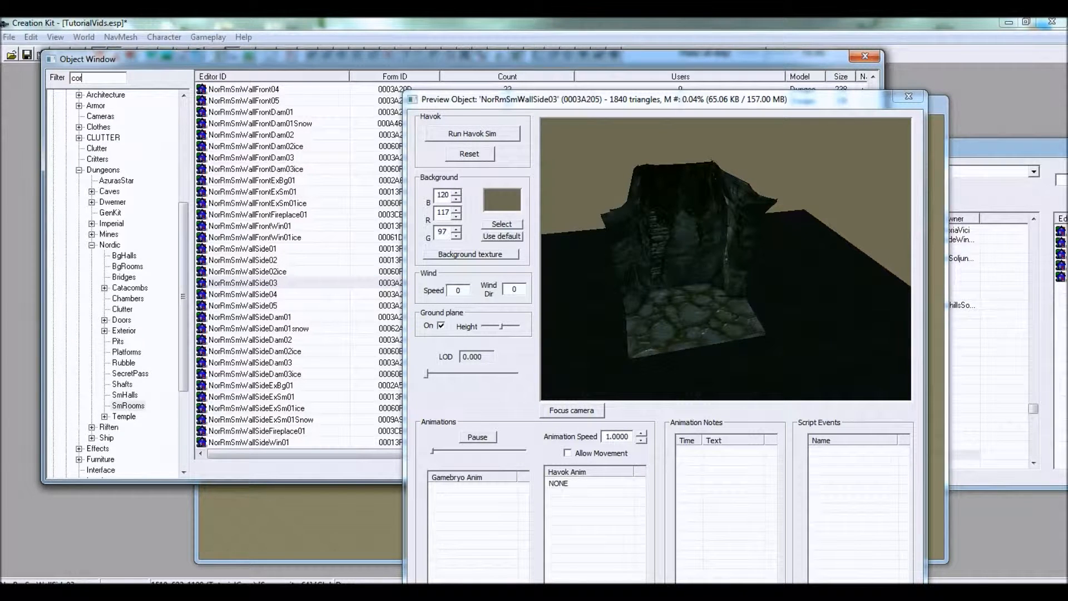
pyautogui.click(128, 406)
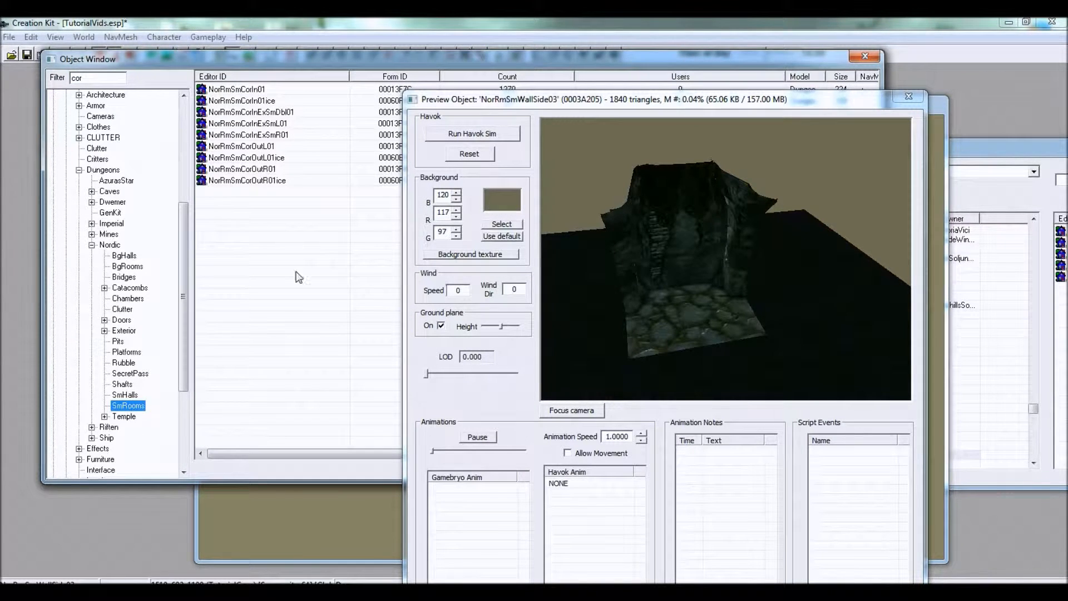
# Preview corner pieces NorRmSmCorIn01, NorRmSmCorIn01ice, NorRmSmCorInExSmL01 and NorRmSmCorOutL01 and examine their shapes from different angles.
pyautogui.click(264, 92)
pyautogui.moveTo(740, 286)
pyautogui.mouseDown()
pyautogui.moveTo(806, 283)
pyautogui.moveTo(795, 281)
pyautogui.moveTo(786, 302)
pyautogui.moveTo(760, 283)
pyautogui.mouseUp()
pyautogui.click(264, 90)
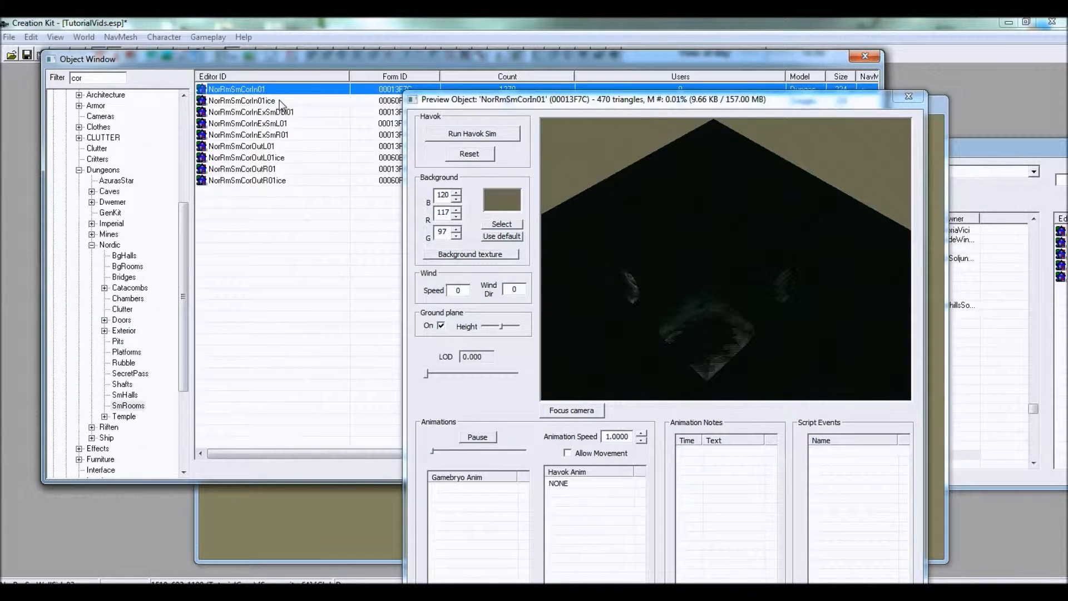
pyautogui.click(279, 100)
pyautogui.click(296, 123)
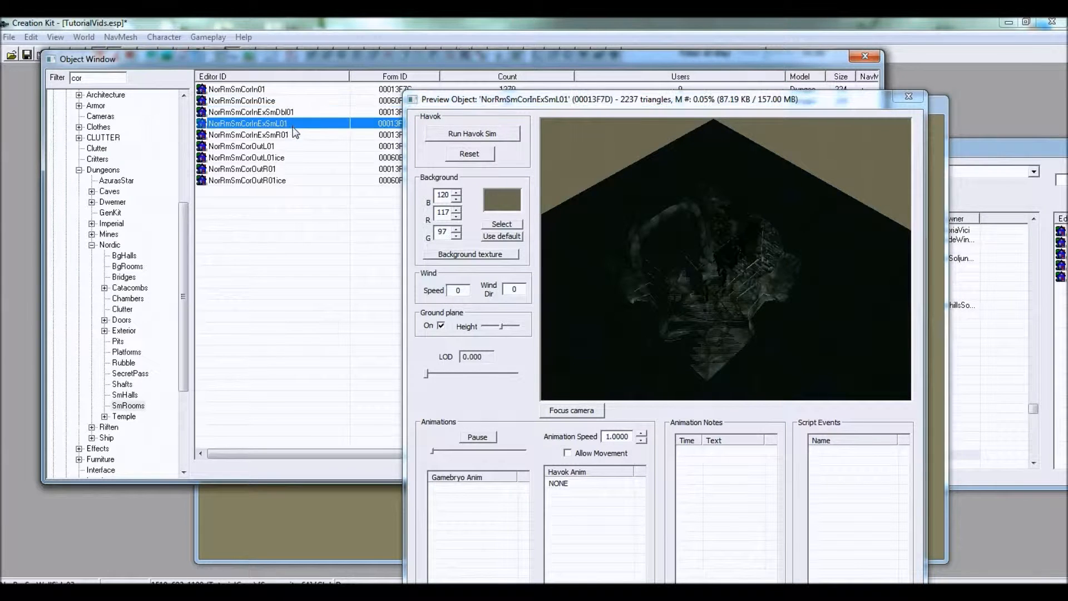
pyautogui.moveTo(701, 250)
pyautogui.mouseDown()
pyautogui.moveTo(759, 282)
pyautogui.moveTo(700, 265)
pyautogui.moveTo(715, 266)
pyautogui.moveTo(691, 275)
pyautogui.moveTo(693, 262)
pyautogui.mouseUp()
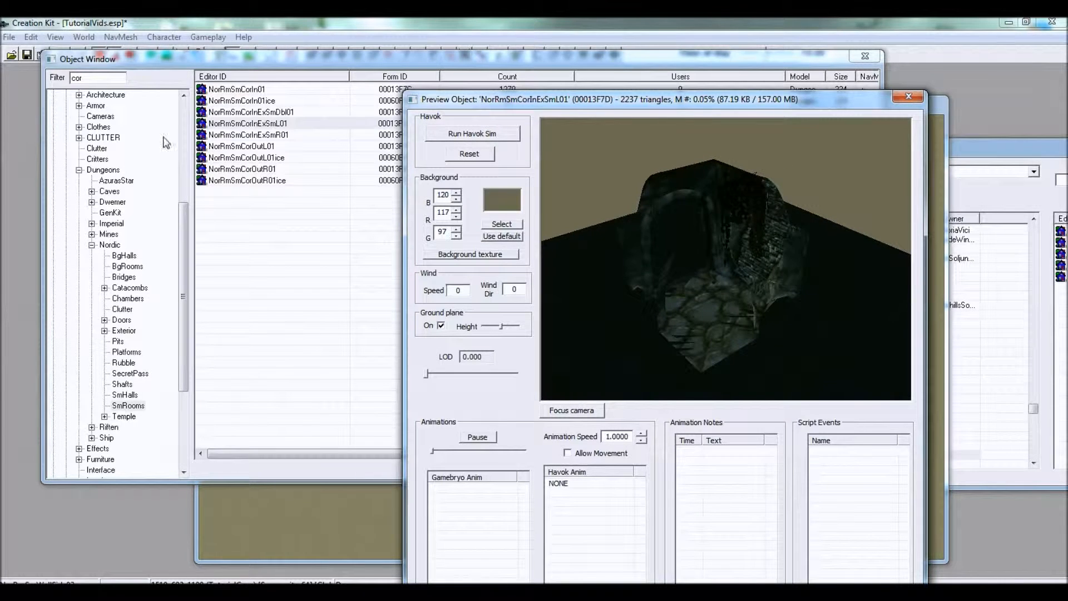
pyautogui.click(243, 147)
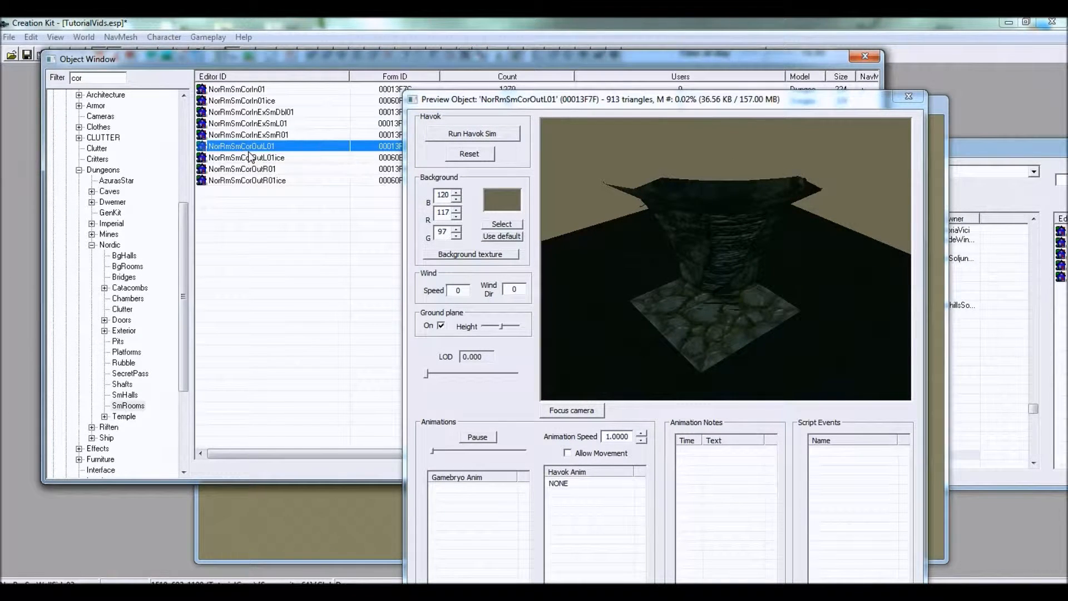
pyautogui.click(688, 262)
pyautogui.moveTo(688, 262)
pyautogui.mouseDown()
pyautogui.moveTo(863, 301)
pyautogui.moveTo(719, 272)
pyautogui.moveTo(630, 282)
pyautogui.moveTo(720, 274)
pyautogui.moveTo(730, 288)
pyautogui.moveTo(778, 284)
pyautogui.moveTo(750, 300)
pyautogui.moveTo(778, 257)
pyautogui.moveTo(709, 312)
pyautogui.moveTo(700, 286)
pyautogui.moveTo(723, 259)
pyautogui.moveTo(700, 272)
pyautogui.mouseUp()
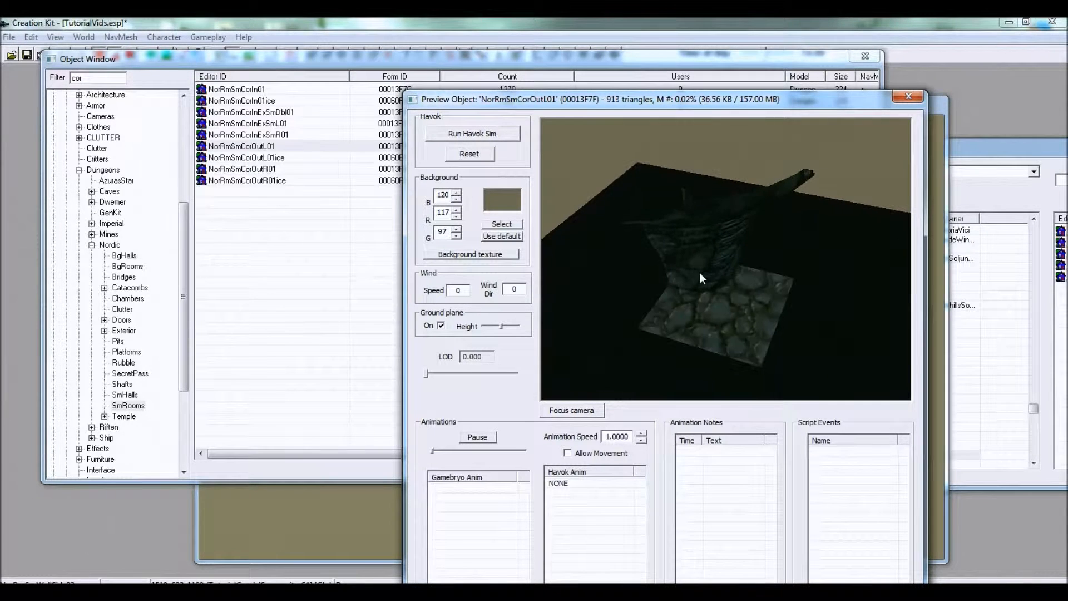
# Place the NorRmSmCorIn01 corner piece in the cell and set its Z position to 0.
pyautogui.click(239, 92)
pyautogui.moveTo(218, 93); pyautogui.dragTo(356, 522)
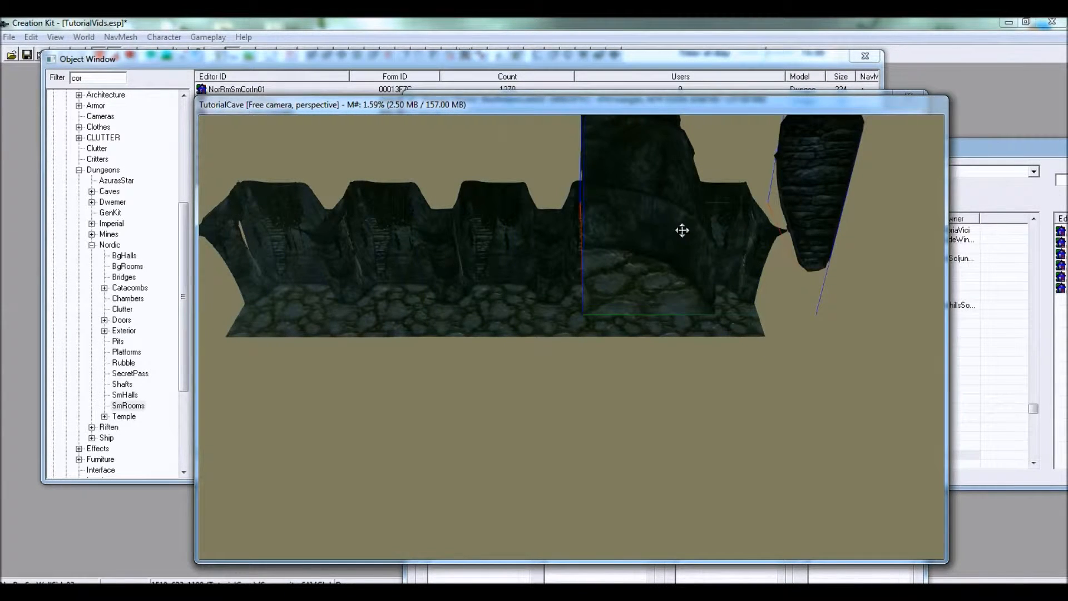
pyautogui.doubleClick(659, 260)
pyautogui.moveTo(449, 316); pyautogui.dragTo(494, 318)
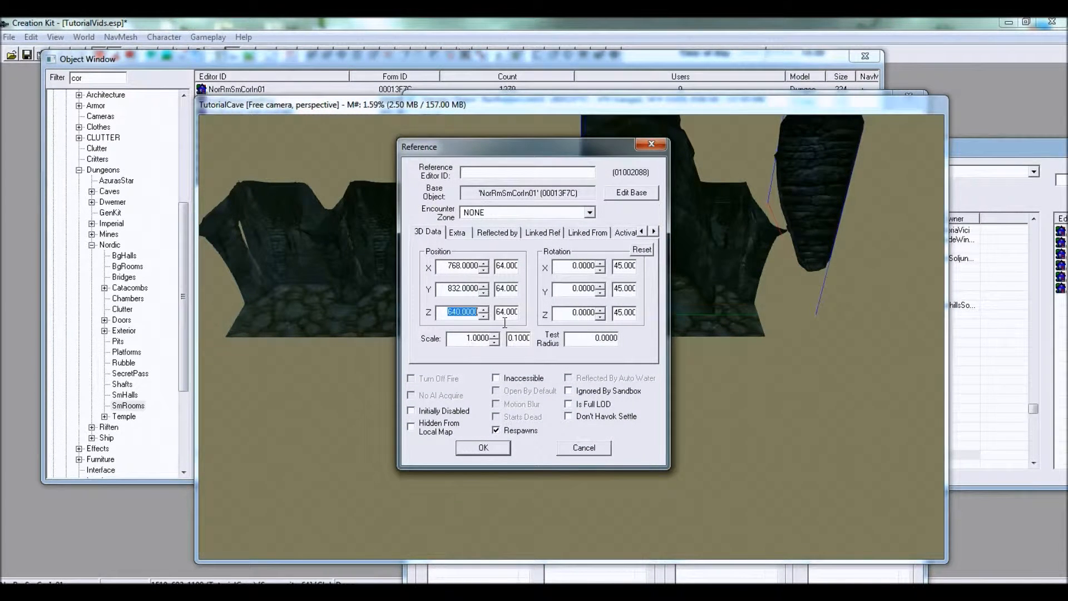
pyautogui.write('0')
pyautogui.click(497, 446)
# Move the corner piece flush against the nearest end of the wall row.
pyautogui.moveTo(748, 388); pyautogui.dragTo(769, 289)
pyautogui.moveTo(771, 290); pyautogui.dragTo(631, 358, button='middle')
pyautogui.scroll(2, 634, 345)
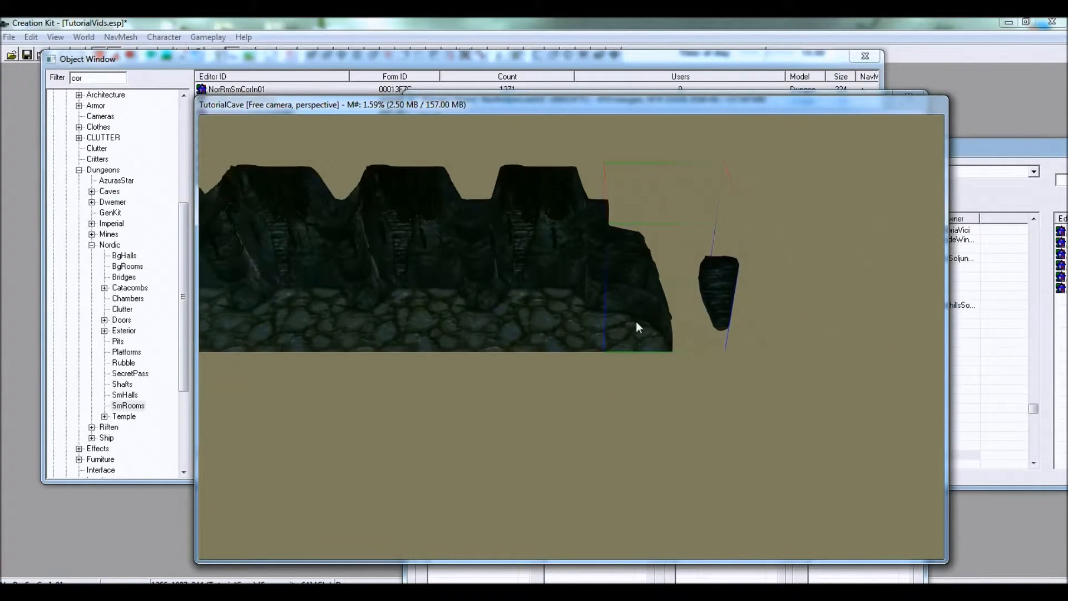
# Place a rotated copy of the corner piece against the opposite end of the wall row.
pyautogui.keyDown('shift'); pyautogui.moveTo(643, 328); pyautogui.dragTo(693, 365, button='middle'); pyautogui.keyUp('shift')
pyautogui.moveTo(693, 365); pyautogui.dragTo(462, 363)
pyautogui.moveTo(462, 363); pyautogui.dragTo(563, 375, button='middle')
pyautogui.scroll(3, 562, 375)
pyautogui.moveTo(502, 376); pyautogui.dragTo(546, 382, button='right')
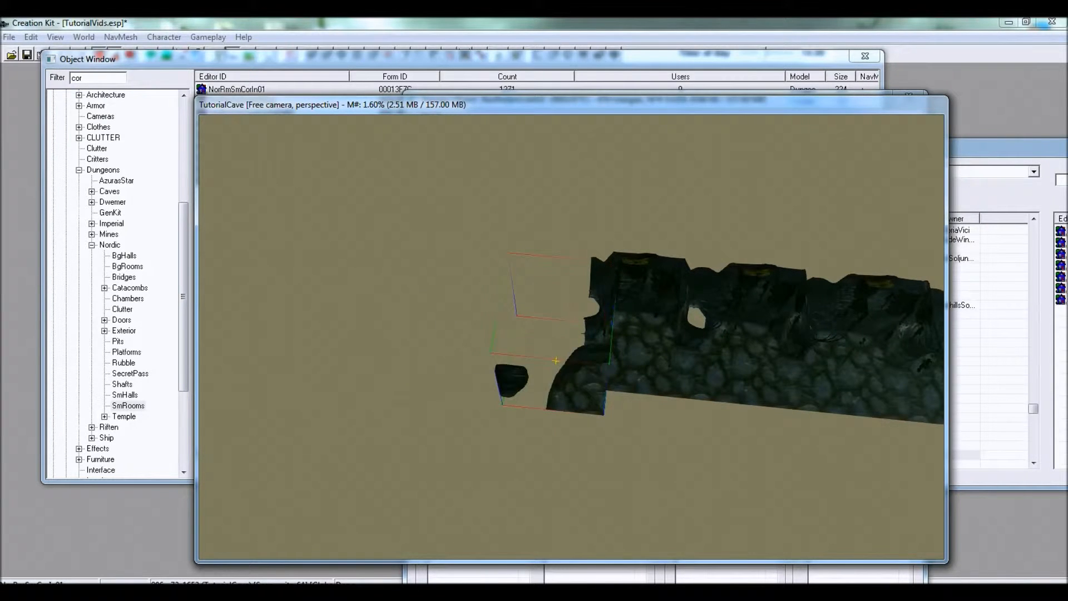
pyautogui.moveTo(571, 393); pyautogui.dragTo(546, 360)
pyautogui.moveTo(731, 396); pyautogui.dragTo(684, 378, button='middle')
# Select all five wall sections, duplicate them together and position the rotated copy as one side wall of the room.
pyautogui.click(469, 322)
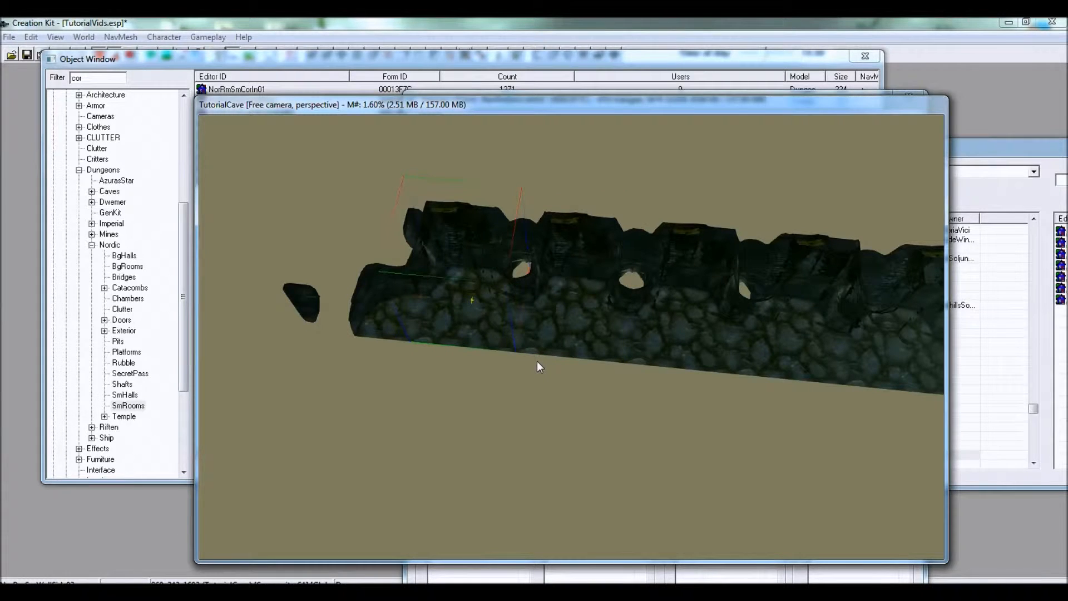
pyautogui.moveTo(542, 364); pyautogui.dragTo(597, 302, button='middle')
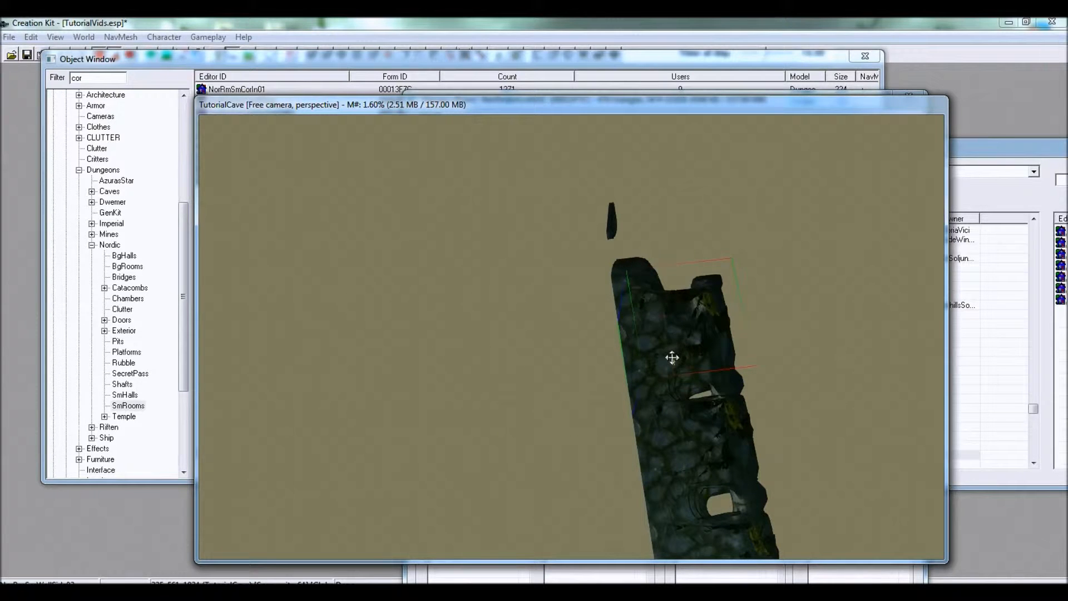
pyautogui.keyDown('shift'); pyautogui.moveTo(676, 393); pyautogui.dragTo(664, 359, button='middle'); pyautogui.keyUp('shift')
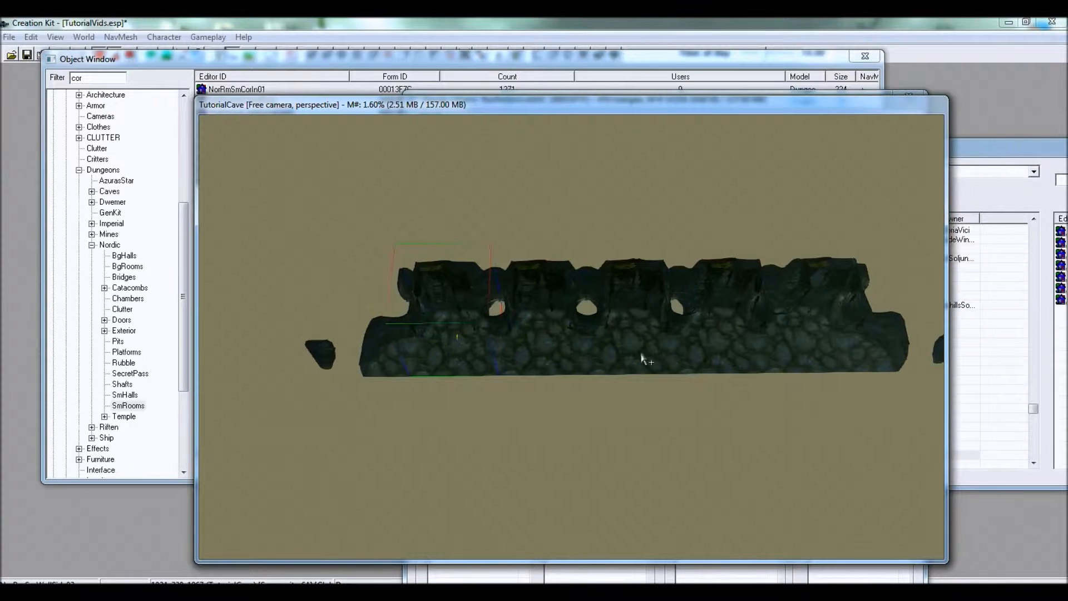
pyautogui.keyDown('ctrl'); pyautogui.click(544, 353); pyautogui.keyUp('ctrl')
pyautogui.keyDown('ctrl'); pyautogui.click(632, 346); pyautogui.keyUp('ctrl')
pyautogui.keyDown('ctrl'); pyautogui.click(733, 341); pyautogui.keyUp('ctrl')
pyautogui.keyDown('ctrl'); pyautogui.click(812, 344); pyautogui.keyUp('ctrl')
pyautogui.moveTo(666, 342); pyautogui.dragTo(660, 327, button='middle')
pyautogui.hotkey('ctrl', 'd')
pyautogui.moveTo(655, 318); pyautogui.dragTo(540, 417)
pyautogui.moveTo(539, 417)
pyautogui.mouseDown(button='right')
pyautogui.moveTo(579, 417)
pyautogui.moveTo(528, 418)
pyautogui.mouseUp(button='right')
# Duplicate the wall row again and position it from the other corner as the opposite side wall.
pyautogui.hotkey('ctrl', 'd')
pyautogui.moveTo(529, 419); pyautogui.dragTo(518, 289, button='middle')
pyautogui.moveTo(519, 289); pyautogui.dragTo(599, 335)
pyautogui.keyDown('shift'); pyautogui.moveTo(599, 335); pyautogui.dragTo(481, 459, button='middle'); pyautogui.keyUp('shift')
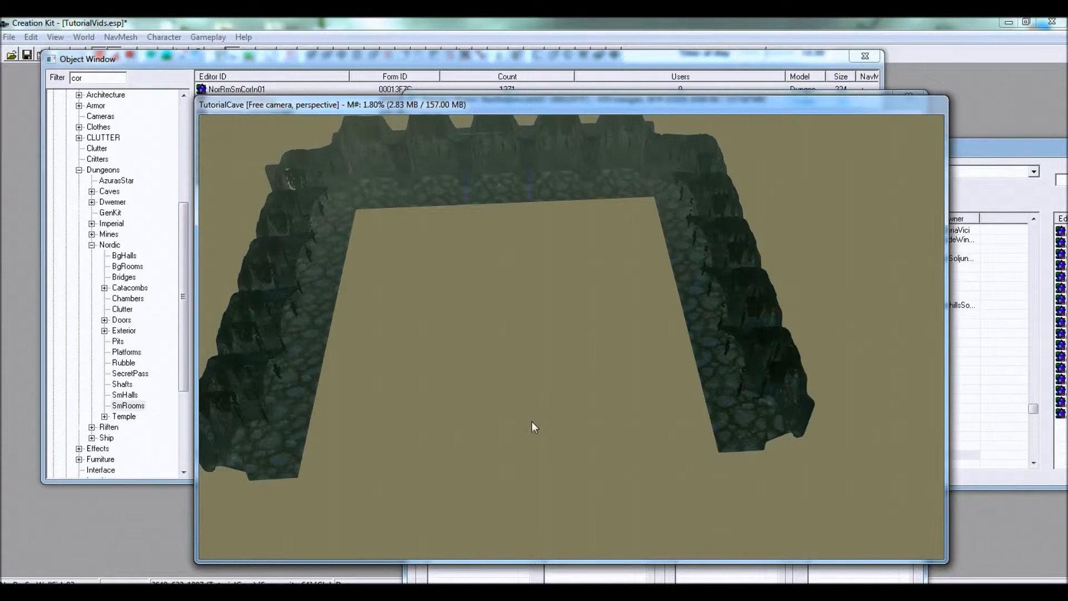
pyautogui.keyDown('shift'); pyautogui.moveTo(534, 420); pyautogui.dragTo(522, 418, button='middle'); pyautogui.keyUp('shift')
# Filter the SmRooms objects by "front" and preview the NorRmSmWallFront04, 03 and 01 pieces.
pyautogui.click(178, 68)
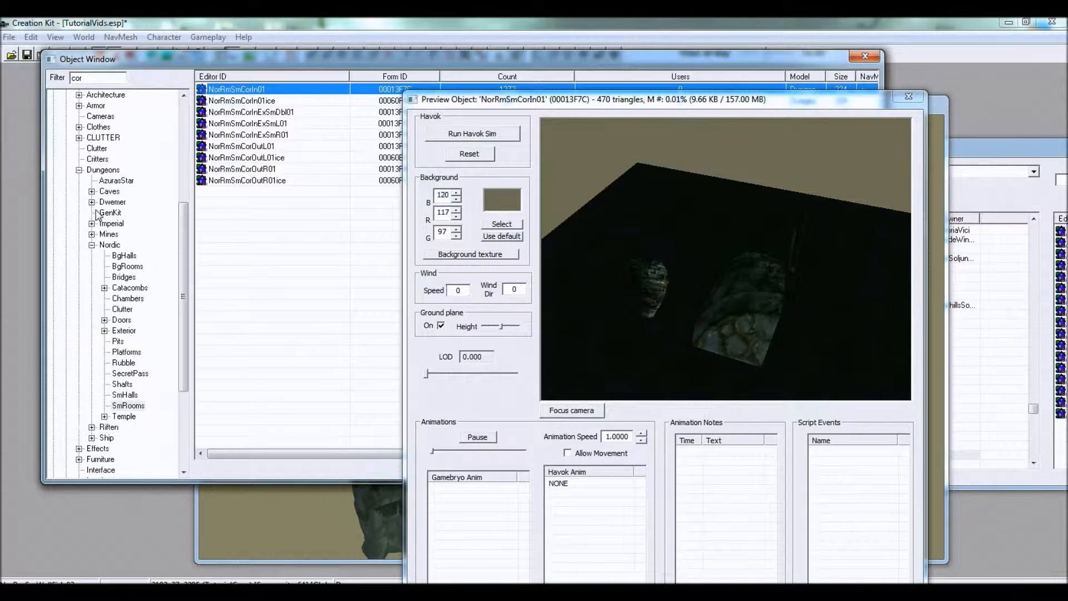
pyautogui.click(72, 77)
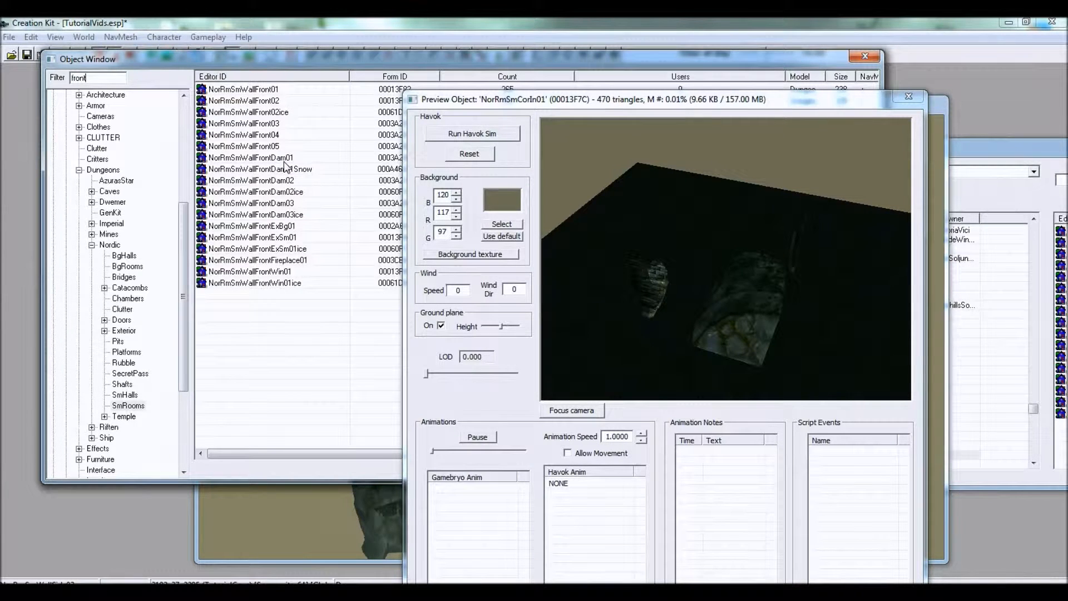
pyautogui.click(271, 136)
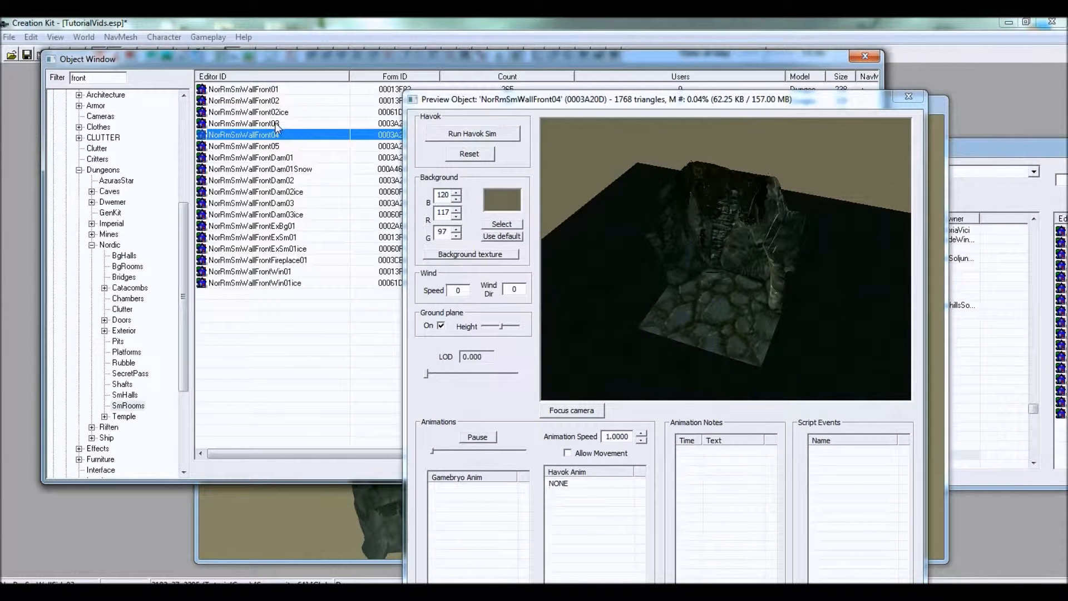
pyautogui.click(276, 125)
pyautogui.click(268, 89)
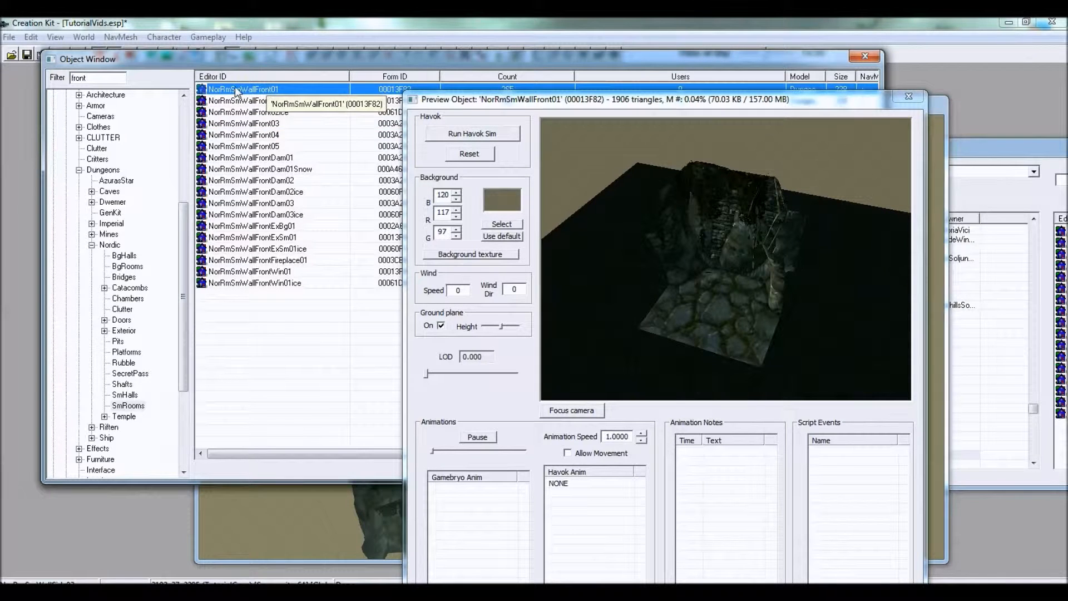
# Place the NorRmSmWallFront01 piece in the cell beside the corner at the end of one side wall.
pyautogui.moveTo(243, 95); pyautogui.dragTo(317, 526)
pyautogui.moveTo(436, 427); pyautogui.dragTo(482, 183, button='middle')
pyautogui.doubleClick(482, 184)
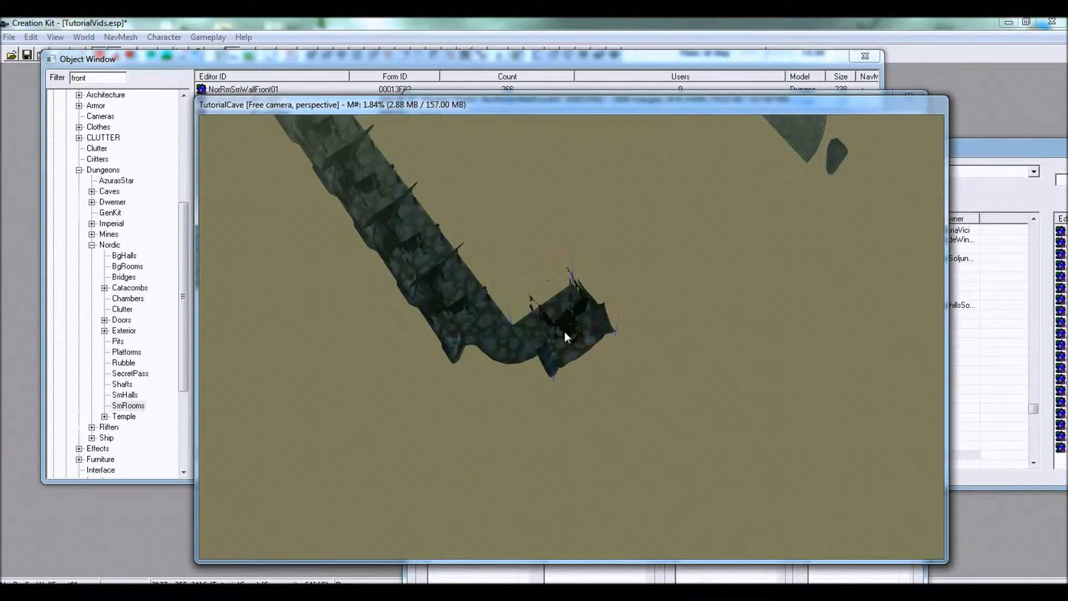
pyautogui.click(564, 331)
pyautogui.keyDown('shift'); pyautogui.moveTo(564, 331); pyautogui.dragTo(696, 404, button='middle'); pyautogui.keyUp('shift')
pyautogui.scroll(8, 615, 392)
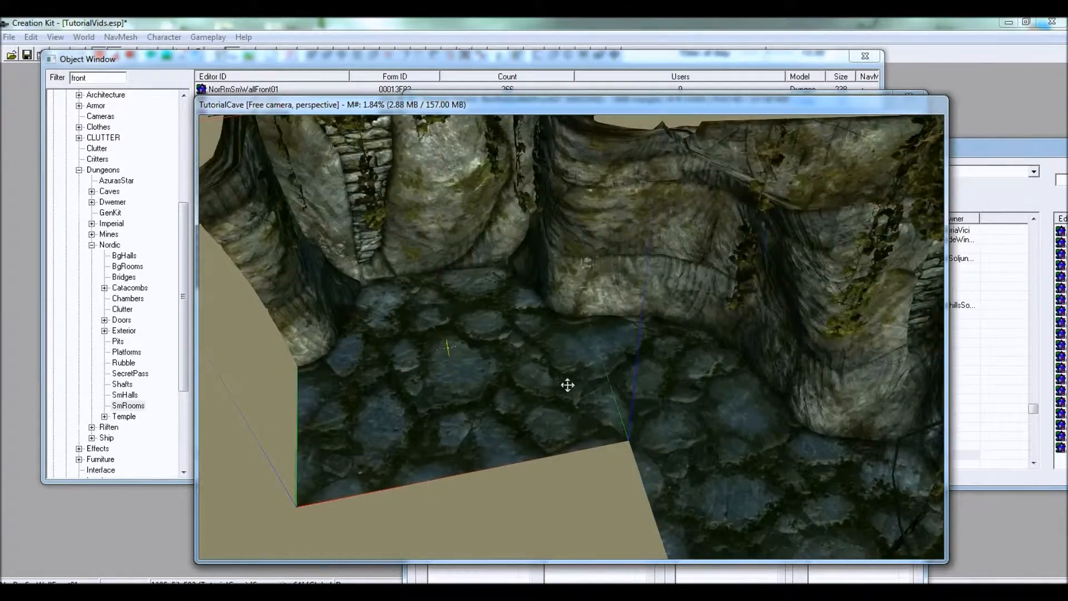
# Examine up close how the front wall piece joins the neighbouring corner and side wall.
pyautogui.scroll(5, 567, 385)
pyautogui.scroll(-5, 609, 428)
pyautogui.keyDown('shift'); pyautogui.moveTo(617, 405); pyautogui.dragTo(628, 372, button='middle'); pyautogui.keyUp('shift')
pyautogui.scroll(4, 628, 371)
pyautogui.keyDown('shift'); pyautogui.moveTo(542, 427); pyautogui.dragTo(614, 392, button='middle'); pyautogui.keyUp('shift')
pyautogui.scroll(-5, 614, 392)
pyautogui.click(565, 321)
pyautogui.keyDown('shift'); pyautogui.moveTo(564, 322); pyautogui.dragTo(589, 412, button='middle'); pyautogui.keyUp('shift')
pyautogui.click(770, 361)
pyautogui.moveTo(655, 332); pyautogui.dragTo(673, 325, button='middle')
# Duplicate the front wall piece repeatedly and line the copies up across the open side between the two side walls.
pyautogui.click(445, 447)
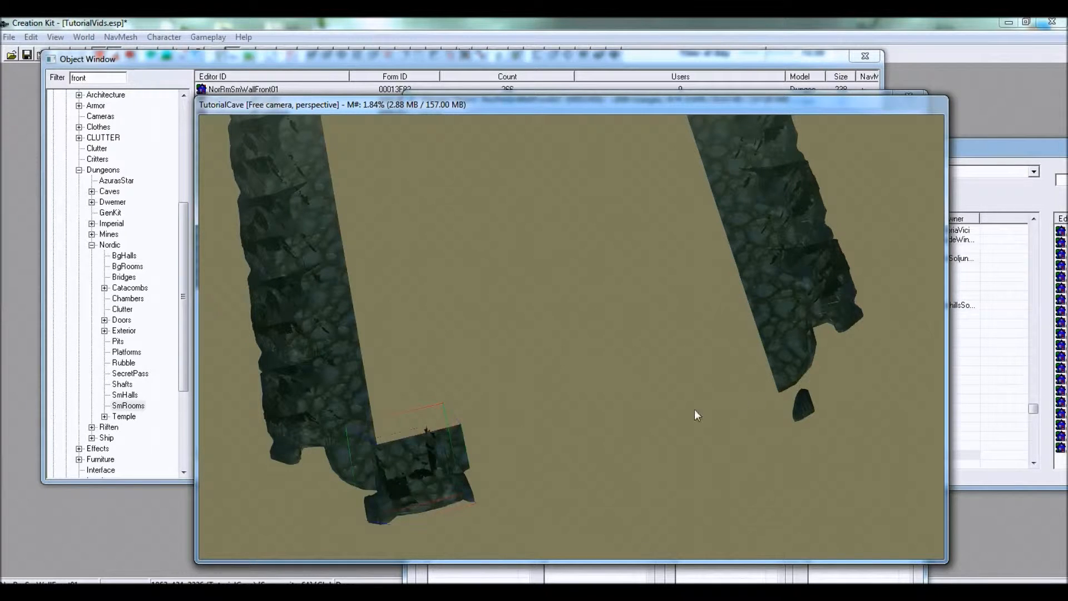
pyautogui.hotkey('ctrl', 'd')
pyautogui.moveTo(429, 465); pyautogui.dragTo(632, 391)
pyautogui.hotkey('ctrl', 'd')
pyautogui.hotkey('ctrl', 'd')
pyautogui.moveTo(632, 391); pyautogui.dragTo(580, 397, button='middle')
pyautogui.hotkey('ctrl', 'd')
pyautogui.moveTo(605, 422); pyautogui.dragTo(667, 405)
pyautogui.keyDown('shift'); pyautogui.moveTo(633, 407); pyautogui.dragTo(754, 385, button='middle'); pyautogui.keyUp('shift')
pyautogui.keyDown('shift'); pyautogui.moveTo(770, 389); pyautogui.dragTo(622, 380, button='middle'); pyautogui.keyUp('shift')
pyautogui.scroll(3, 632, 313)
pyautogui.moveTo(632, 313); pyautogui.dragTo(645, 443, button='middle')
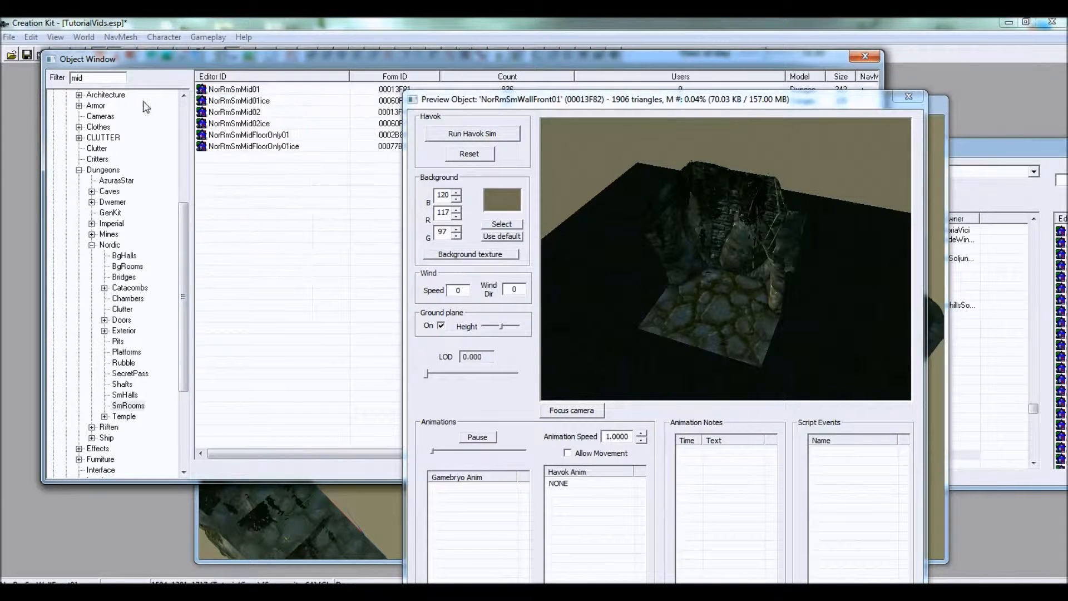
# Preview the NorRmSmMid02, NorRmSmMid02ice and NorRmSmMid01 middle pieces to compare their pillars and plain floor.
pyautogui.click(250, 90)
pyautogui.moveTo(667, 233)
pyautogui.mouseDown()
pyautogui.moveTo(682, 232)
pyautogui.moveTo(685, 195)
pyautogui.moveTo(715, 206)
pyautogui.moveTo(724, 256)
pyautogui.moveTo(727, 172)
pyautogui.moveTo(720, 235)
pyautogui.moveTo(681, 234)
pyautogui.mouseUp()
pyautogui.click(253, 114)
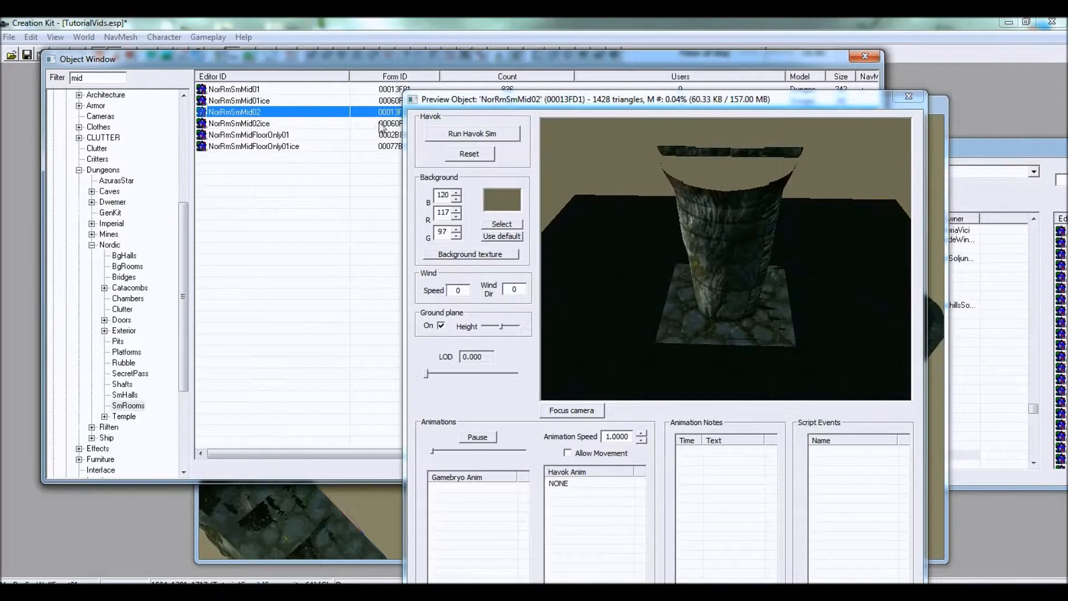
pyautogui.click(261, 124)
pyautogui.click(257, 102)
pyautogui.click(256, 90)
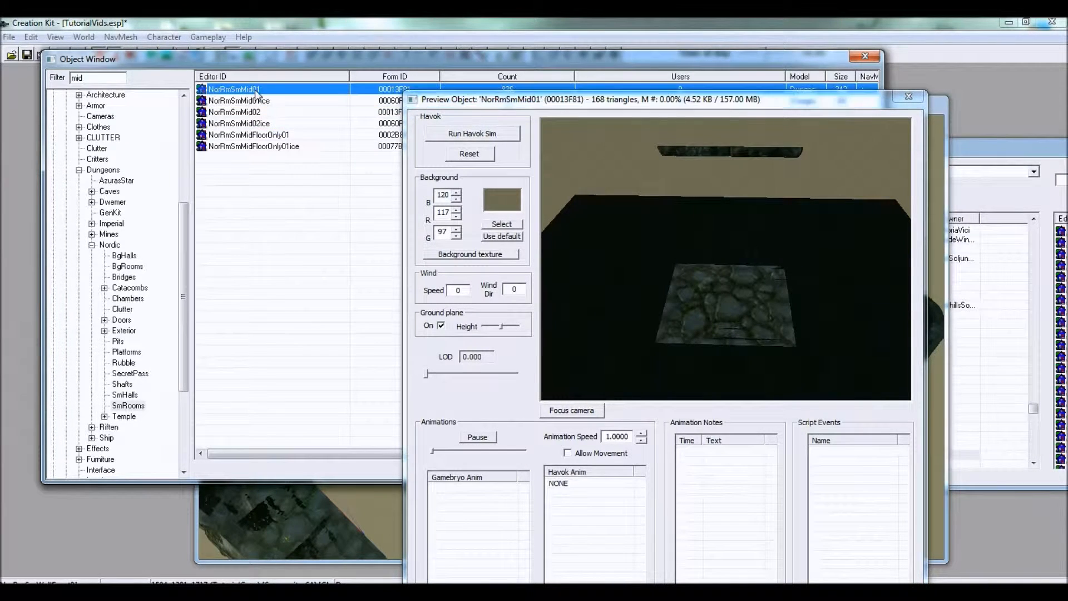
pyautogui.click(728, 275)
pyautogui.moveTo(726, 275); pyautogui.dragTo(745, 247)
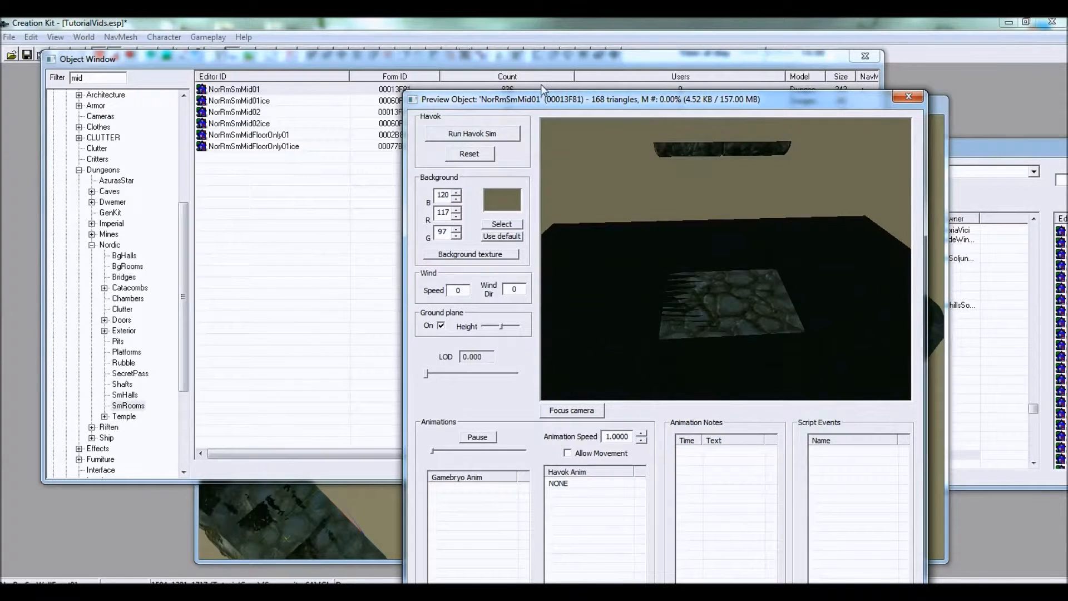
# Place the NorRmSmMid01 piece in the cell and fit it against the existing floor edge in front of the walls.
pyautogui.moveTo(263, 90); pyautogui.dragTo(269, 112)
pyautogui.moveTo(363, 511); pyautogui.dragTo(390, 495)
pyautogui.doubleClick(389, 495)
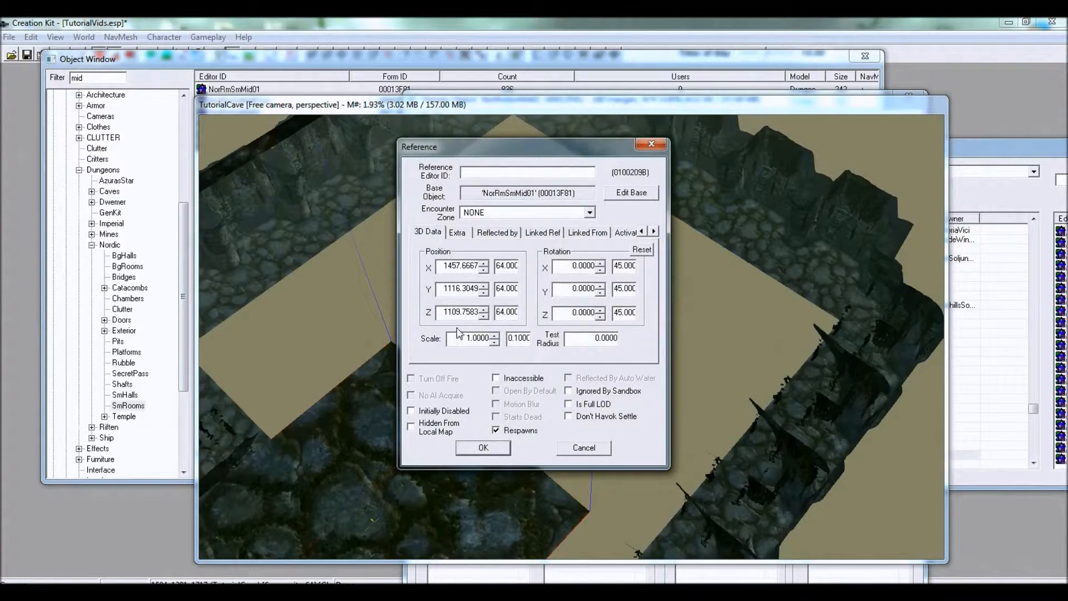
pyautogui.click(480, 452)
pyautogui.keyDown('shift'); pyautogui.moveTo(528, 412); pyautogui.dragTo(544, 329, button='middle'); pyautogui.keyUp('shift')
pyautogui.moveTo(539, 445); pyautogui.dragTo(628, 408)
pyautogui.keyDown('shift'); pyautogui.moveTo(647, 362); pyautogui.dragTo(556, 322, button='middle'); pyautogui.keyUp('shift')
pyautogui.scroll(6, 556, 323)
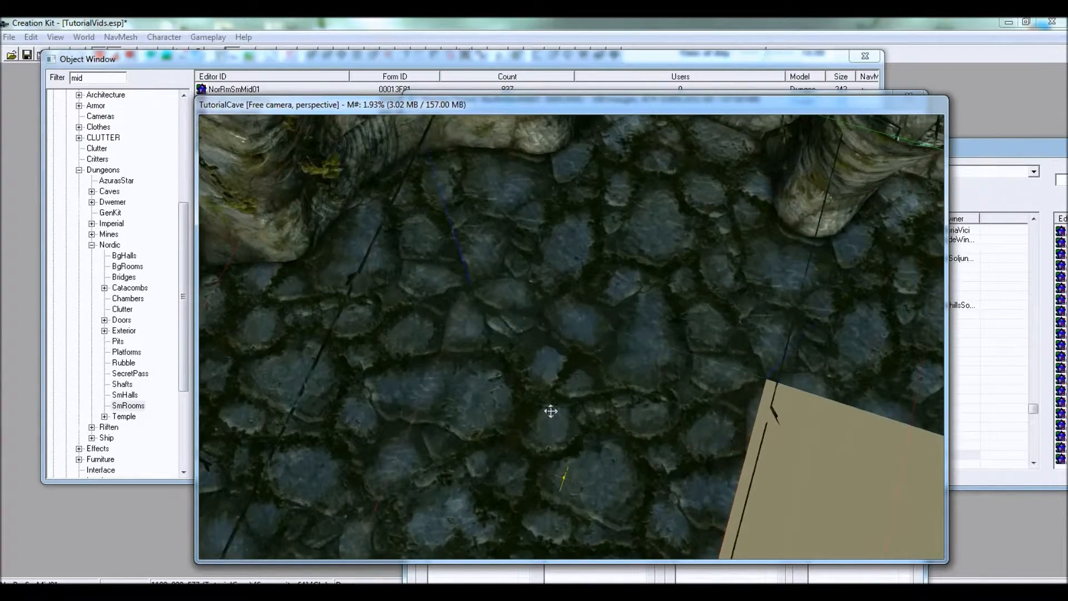
pyautogui.moveTo(556, 323); pyautogui.dragTo(584, 323, button='right')
pyautogui.keyDown('shift'); pyautogui.moveTo(552, 408); pyautogui.dragTo(573, 378, button='middle'); pyautogui.keyUp('shift')
# Duplicate the middle floor piece and line the copies up with the floor already laid inside the room.
pyautogui.scroll(-5, 508, 385)
pyautogui.moveTo(519, 384); pyautogui.dragTo(577, 387, button='right')
pyautogui.moveTo(522, 375); pyautogui.dragTo(553, 346, button='middle')
pyautogui.scroll(-3, 552, 345)
pyautogui.hotkey('ctrl', 'd')
pyautogui.moveTo(626, 274); pyautogui.dragTo(410, 305)
pyautogui.moveTo(410, 305); pyautogui.dragTo(409, 296, button='right')
pyautogui.moveTo(455, 271); pyautogui.dragTo(479, 437)
pyautogui.hotkey('ctrl', 'd')
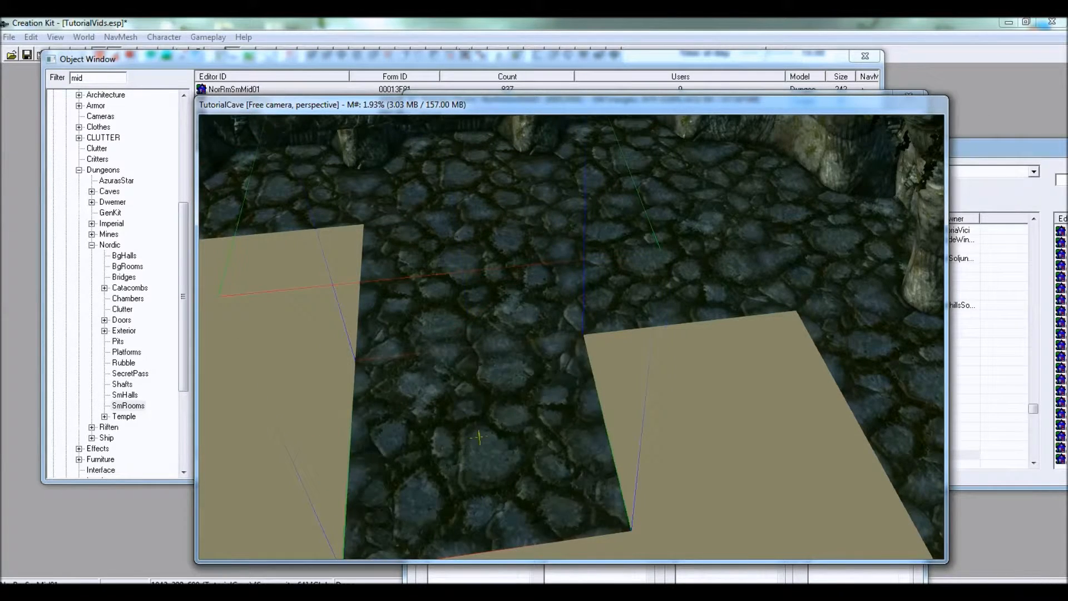
# Examine up close the seams between the new middle floor pieces and the floor of the surrounding wall pieces.
pyautogui.moveTo(479, 438); pyautogui.dragTo(479, 438, button='right')
pyautogui.keyDown('shift'); pyautogui.moveTo(504, 402); pyautogui.dragTo(642, 353, button='middle'); pyautogui.keyUp('shift')
pyautogui.scroll(3, 575, 350)
pyautogui.scroll(2, 547, 345)
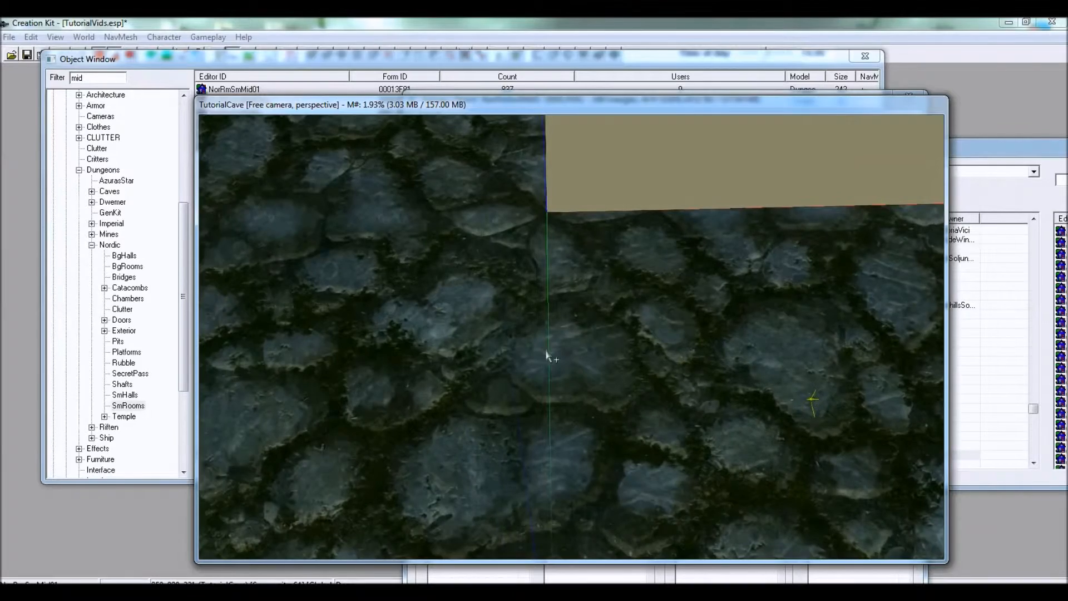
pyautogui.scroll(-2, 558, 294)
pyautogui.moveTo(558, 293); pyautogui.dragTo(521, 335, button='middle')
pyautogui.scroll(-3, 577, 358)
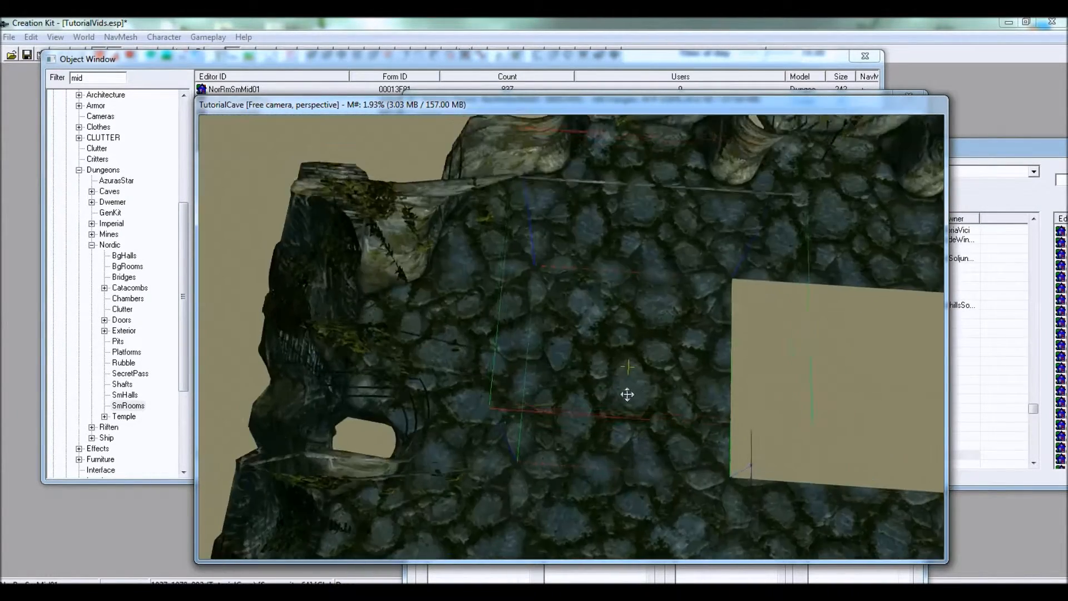
pyautogui.moveTo(627, 396); pyautogui.dragTo(612, 365, button='middle')
pyautogui.moveTo(663, 361); pyautogui.dragTo(686, 361, button='right')
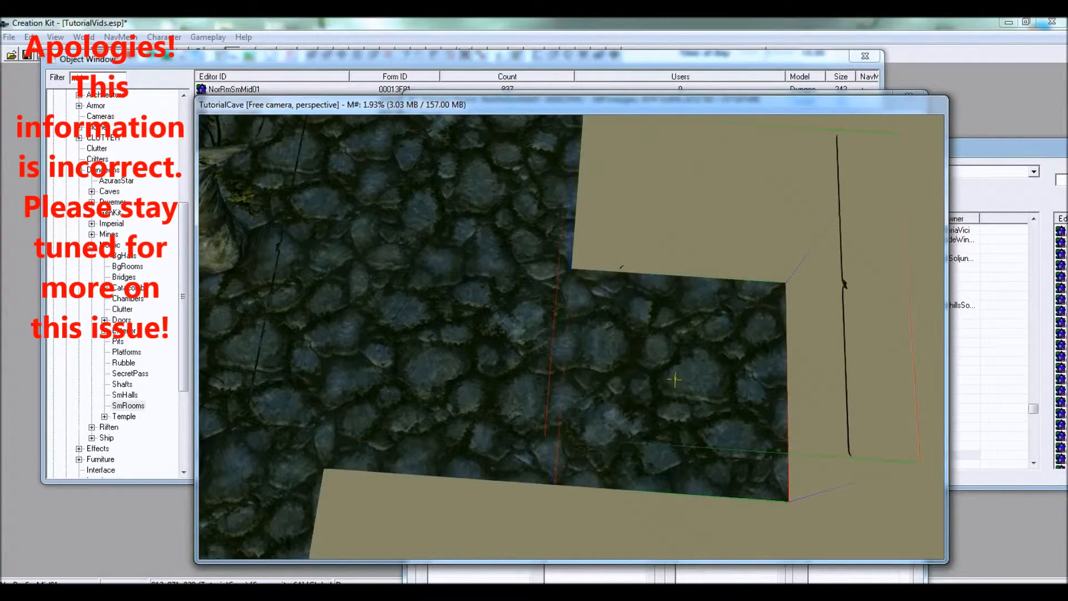
pyautogui.scroll(5, 654, 353)
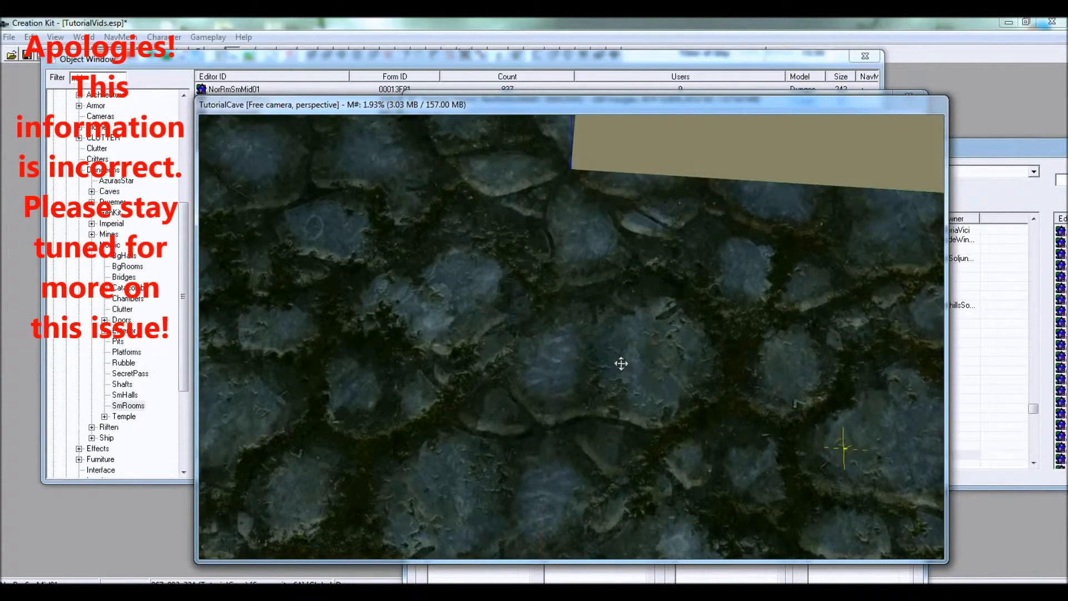
pyautogui.scroll(-2, 592, 332)
pyautogui.moveTo(592, 332); pyautogui.dragTo(532, 298, button='middle')
pyautogui.scroll(-2, 531, 298)
pyautogui.moveTo(603, 298); pyautogui.dragTo(545, 302, button='middle')
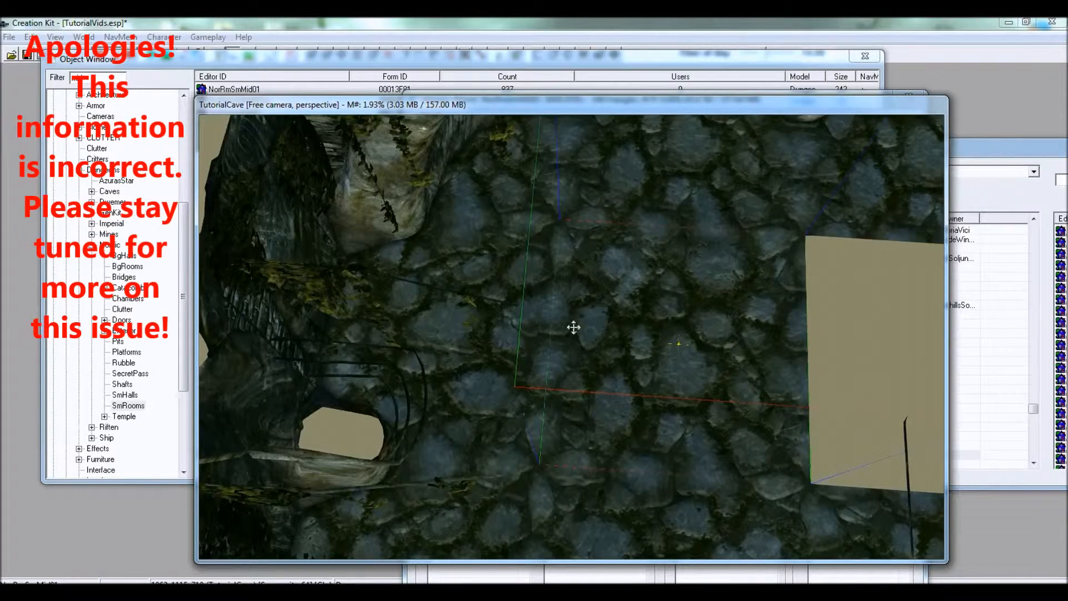
pyautogui.moveTo(656, 315); pyautogui.dragTo(553, 227, button='middle')
pyautogui.scroll(-2, 588, 284)
pyautogui.moveTo(567, 301); pyautogui.dragTo(558, 336, button='middle')
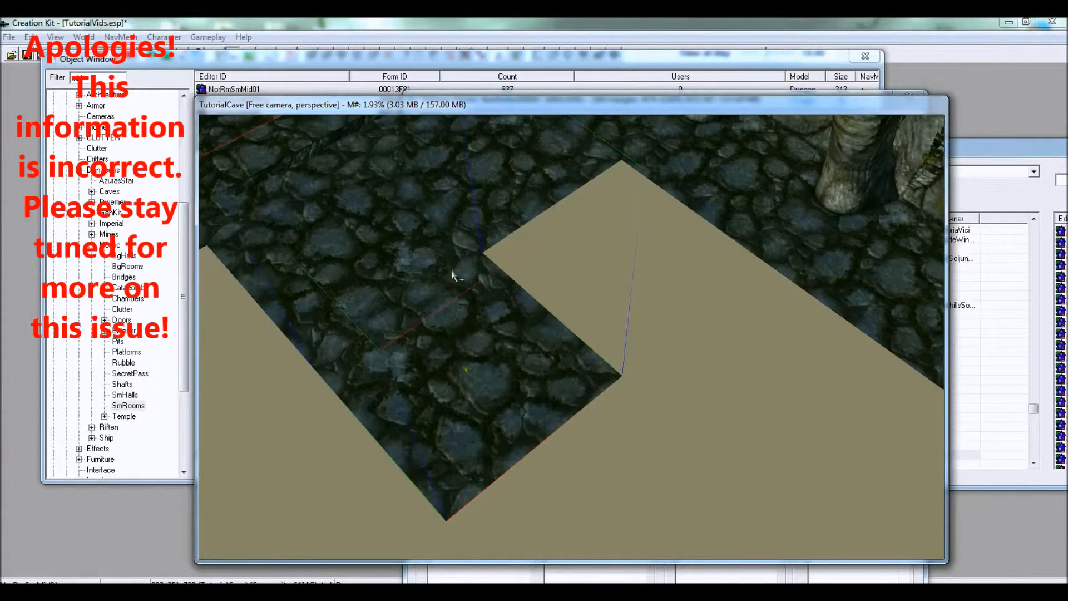
# Duplicate more middle floor pieces and extend the laid floor into the open area of the room.
pyautogui.keyDown('shift'); pyautogui.moveTo(476, 295); pyautogui.dragTo(574, 295, button='middle'); pyautogui.keyUp('shift')
pyautogui.keyDown('shift'); pyautogui.moveTo(561, 334); pyautogui.dragTo(598, 360, button='middle'); pyautogui.keyUp('shift')
pyautogui.moveTo(534, 321); pyautogui.dragTo(608, 254)
pyautogui.keyDown('shift'); pyautogui.moveTo(605, 303); pyautogui.dragTo(541, 252, button='middle'); pyautogui.keyUp('shift')
pyautogui.hotkey('ctrl', 'd')
pyautogui.moveTo(542, 254); pyautogui.dragTo(684, 322)
pyautogui.moveTo(684, 322); pyautogui.dragTo(685, 314, button='right')
pyautogui.keyDown('shift'); pyautogui.moveTo(685, 315); pyautogui.dragTo(663, 267, button='middle'); pyautogui.keyUp('shift')
pyautogui.moveTo(676, 254); pyautogui.dragTo(730, 241)
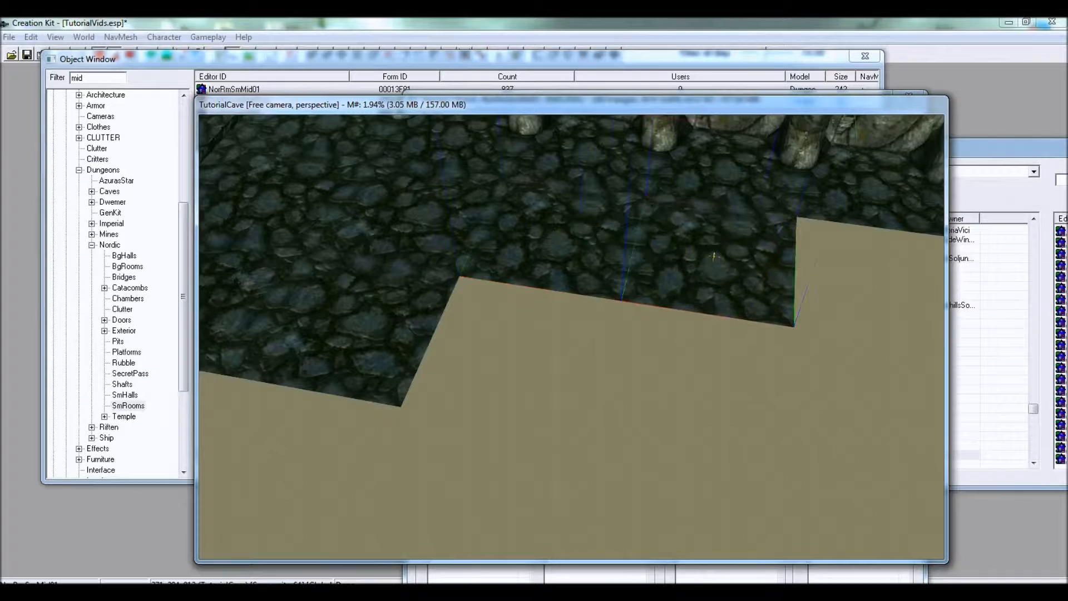
# Fill the remaining gaps in the room's floor with copies of the middle floor pieces up to the opposite walls.
pyautogui.keyDown('shift'); pyautogui.moveTo(730, 242); pyautogui.dragTo(595, 242, button='middle'); pyautogui.keyUp('shift')
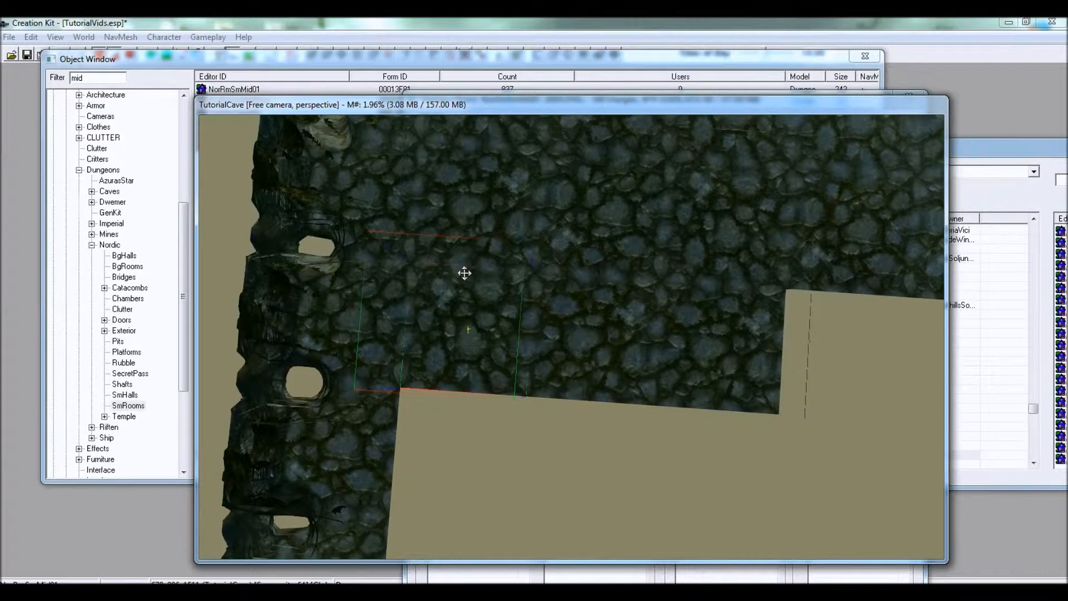
pyautogui.moveTo(473, 277); pyautogui.dragTo(518, 184, button='middle')
pyautogui.moveTo(528, 220); pyautogui.dragTo(530, 332)
pyautogui.keyDown('shift'); pyautogui.moveTo(550, 306); pyautogui.dragTo(465, 312, button='middle'); pyautogui.keyUp('shift')
pyautogui.moveTo(464, 312); pyautogui.dragTo(551, 366)
pyautogui.moveTo(552, 365); pyautogui.dragTo(551, 332, button='right')
pyautogui.moveTo(551, 332); pyautogui.dragTo(502, 302, button='middle')
pyautogui.moveTo(446, 272); pyautogui.dragTo(653, 424)
pyautogui.moveTo(660, 280); pyautogui.dragTo(691, 293, button='right')
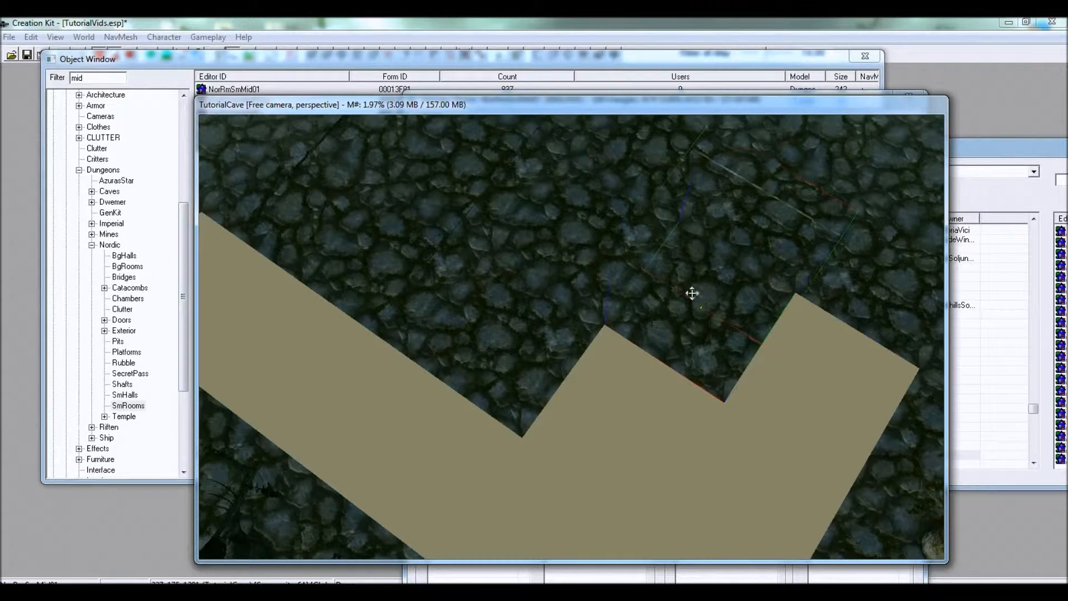
pyautogui.moveTo(691, 293); pyautogui.dragTo(603, 283, button='middle')
pyautogui.moveTo(549, 281); pyautogui.dragTo(665, 357)
pyautogui.moveTo(622, 306); pyautogui.dragTo(705, 319, button='middle')
pyautogui.hotkey('ctrl', 'd')
pyautogui.moveTo(731, 331); pyautogui.dragTo(530, 366)
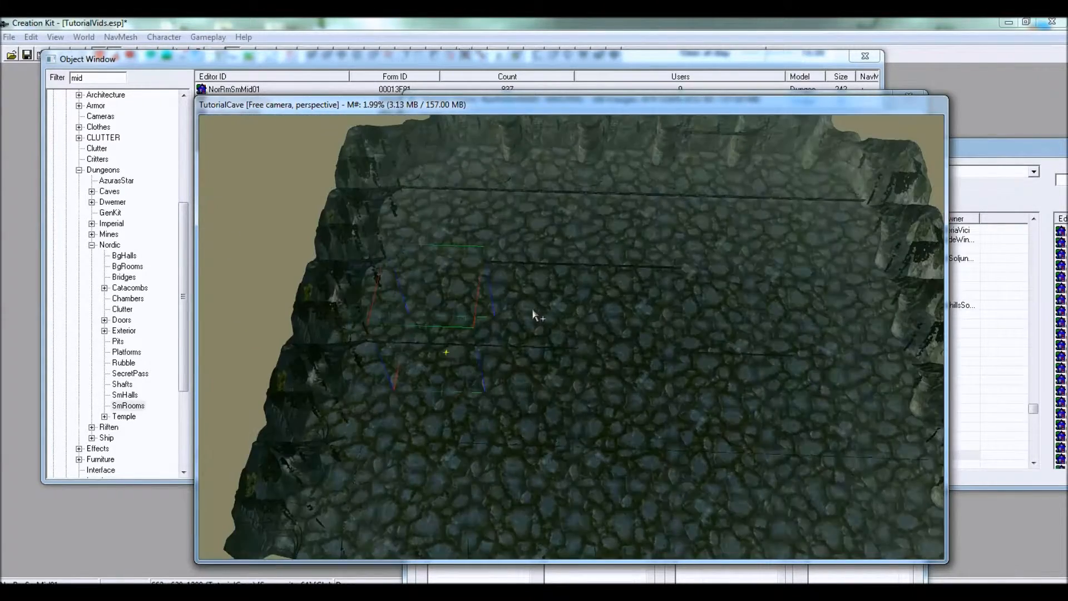
# Look over the enclosed room and check the reference data of a NorRmSmWallFront01 piece in the front wall.
pyautogui.keyDown('shift'); pyautogui.moveTo(549, 298); pyautogui.dragTo(635, 231, button='middle'); pyautogui.keyUp('shift')
pyautogui.keyDown('shift'); pyautogui.moveTo(523, 344); pyautogui.dragTo(496, 327, button='middle'); pyautogui.keyUp('shift')
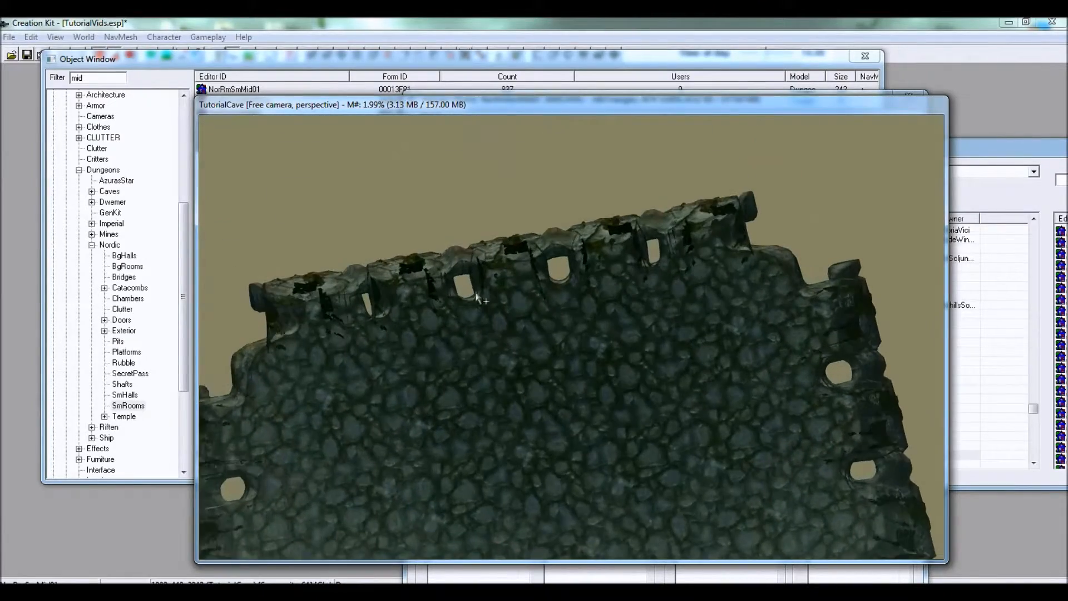
pyautogui.keyDown('shift'); pyautogui.moveTo(517, 285); pyautogui.dragTo(526, 330, button='middle'); pyautogui.keyUp('shift')
pyautogui.doubleClick(526, 330)
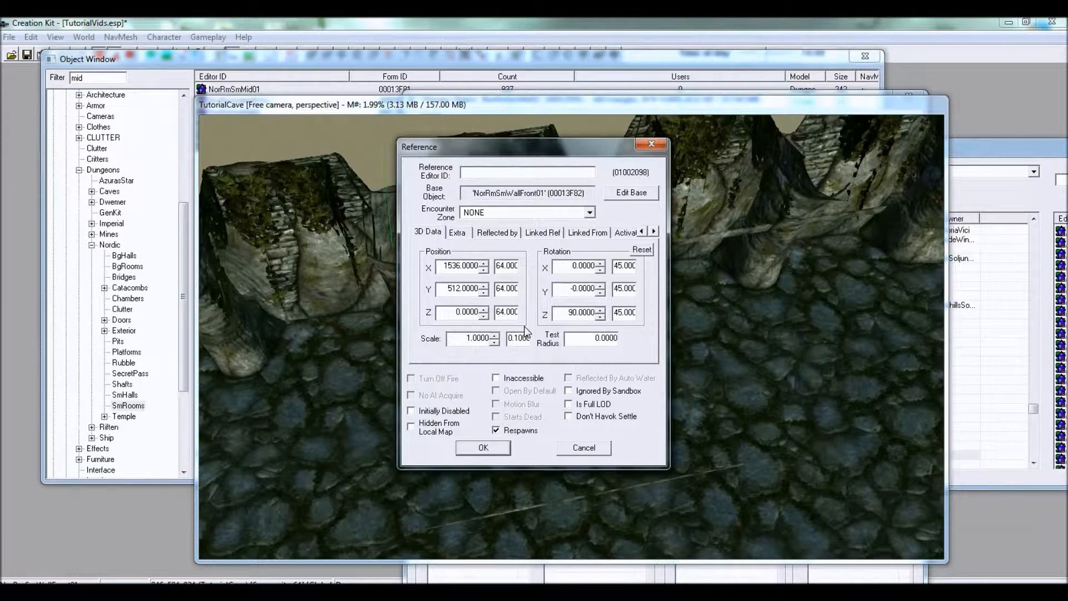
pyautogui.click(584, 448)
# Delete the middle front wall piece to leave a gap for an exit.
pyautogui.keyDown('shift'); pyautogui.moveTo(720, 350); pyautogui.dragTo(630, 344, button='middle'); pyautogui.keyUp('shift')
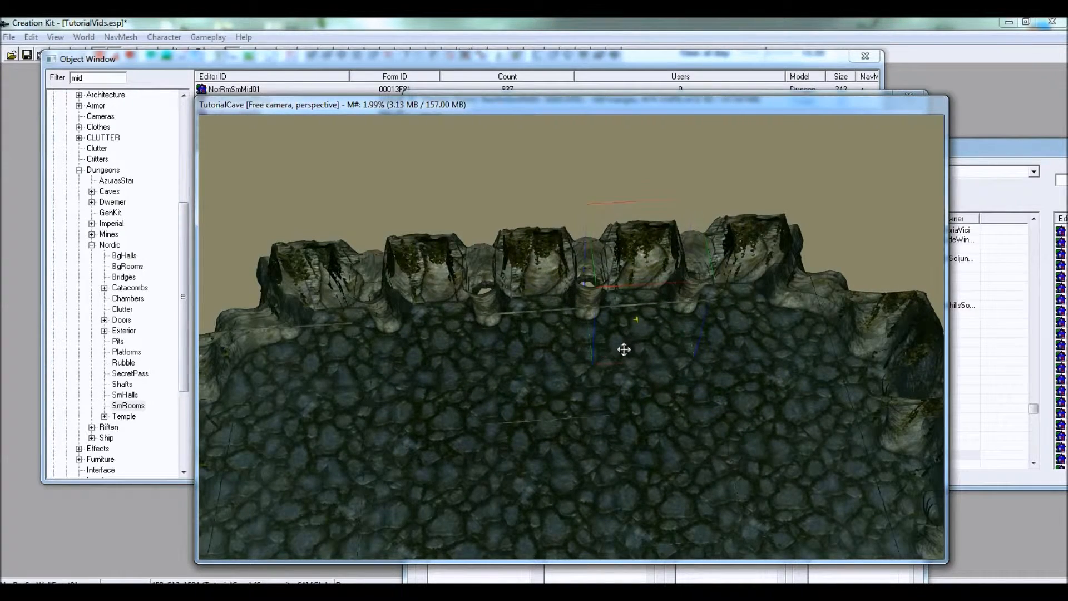
pyautogui.keyDown('shift'); pyautogui.moveTo(550, 322); pyautogui.dragTo(570, 316, button='middle'); pyautogui.keyUp('shift')
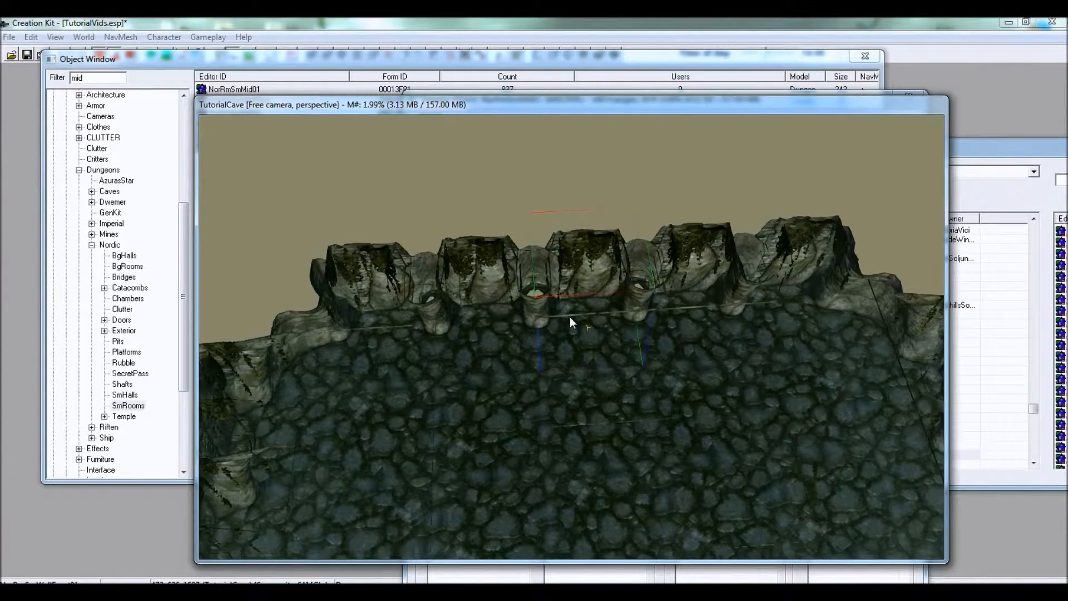
pyautogui.press('Delete')
pyautogui.scroll(5, 539, 312)
pyautogui.moveTo(516, 322); pyautogui.dragTo(540, 303, button='middle')
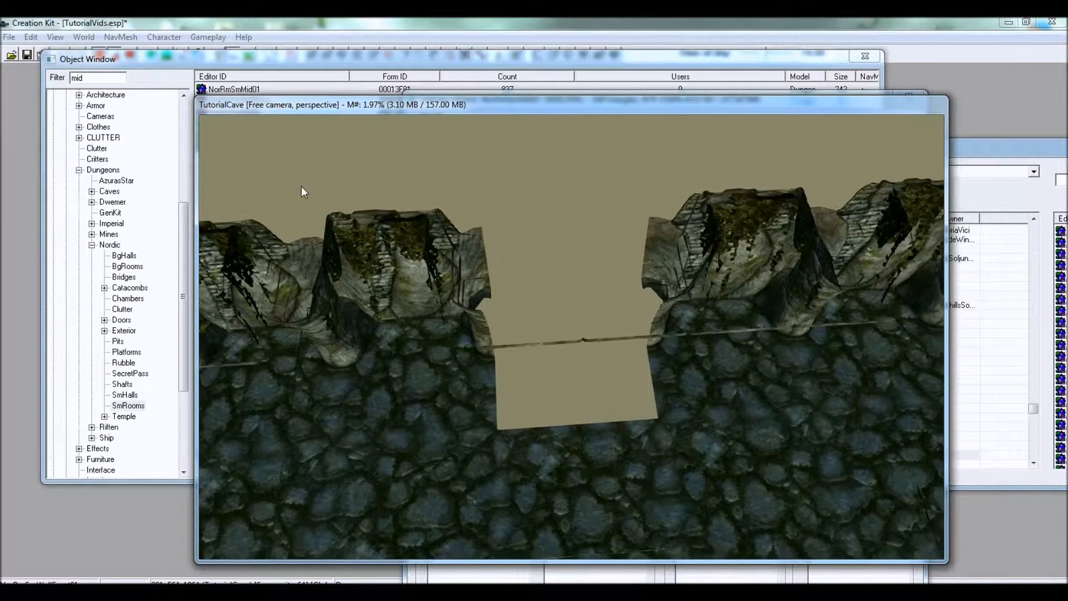
# Filter the SmRooms objects by "ex" and preview the NorRmSmWallFrontExSm01 piece.
pyautogui.click(163, 58)
pyautogui.doubleClick(114, 82)
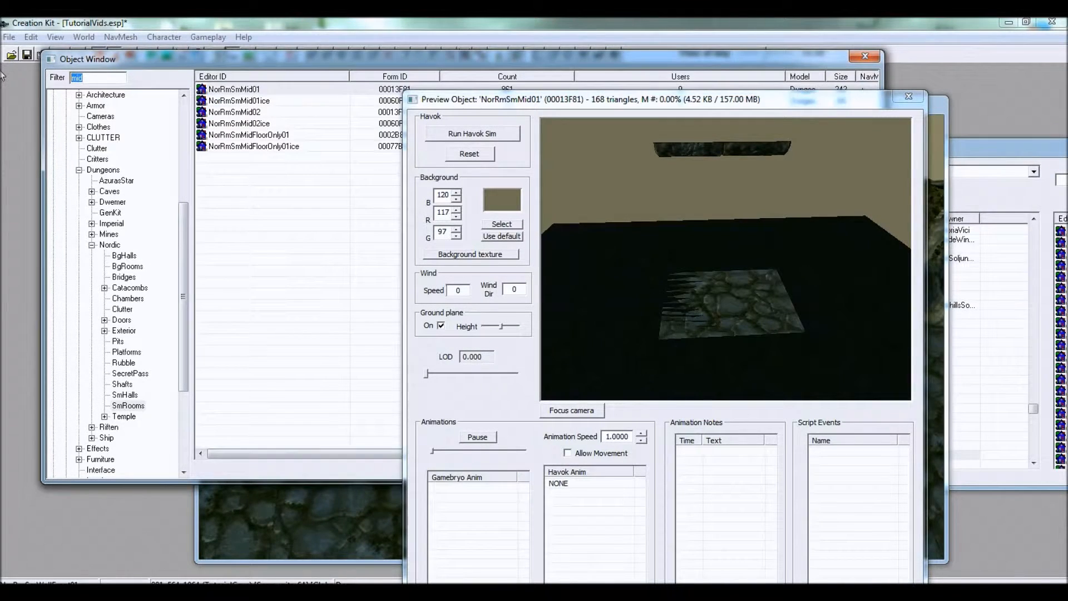
pyautogui.write('exit')
pyautogui.press('BackSpace')
pyautogui.press('BackSpace')
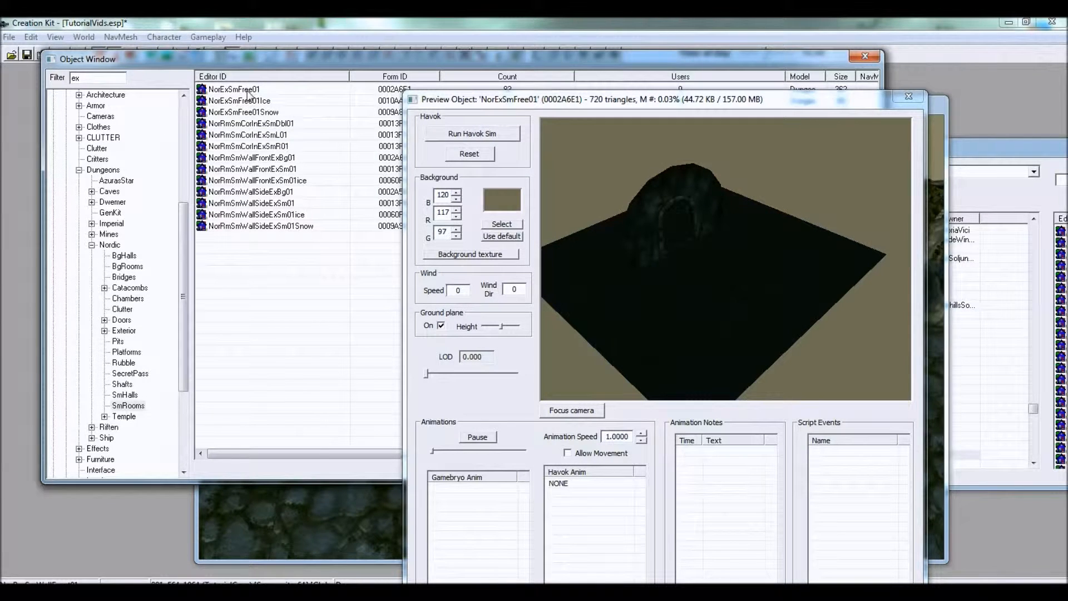
pyautogui.click(290, 169)
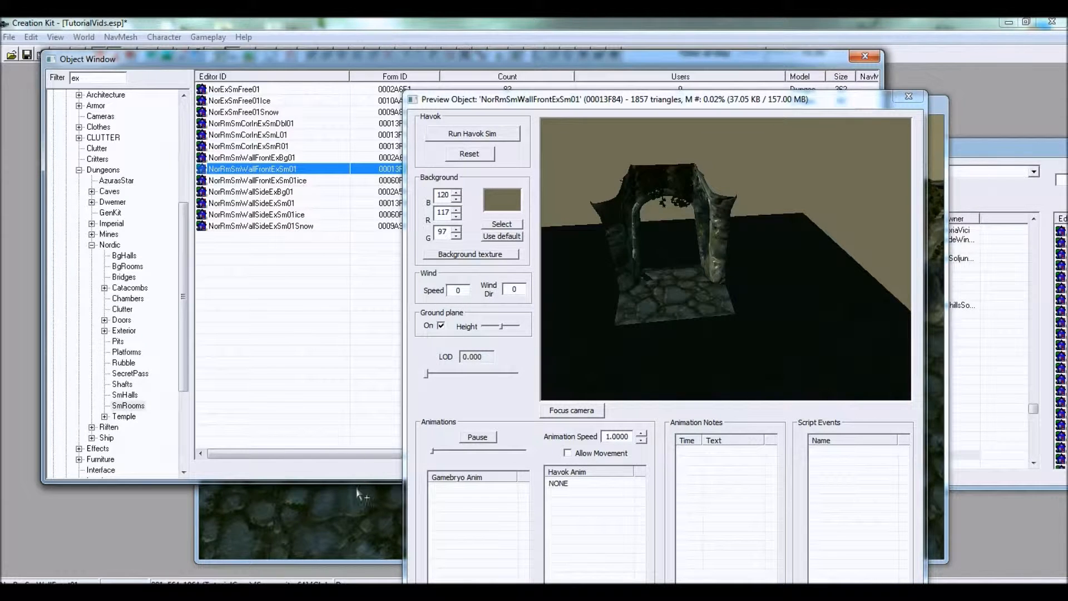
# Place the NorRmSmWallFrontExSm01 piece in the cell and snap it into the gap in the front wall.
pyautogui.moveTo(358, 494); pyautogui.dragTo(369, 501)
pyautogui.moveTo(262, 415); pyautogui.dragTo(524, 243)
pyautogui.moveTo(510, 262); pyautogui.dragTo(502, 259, button='right')
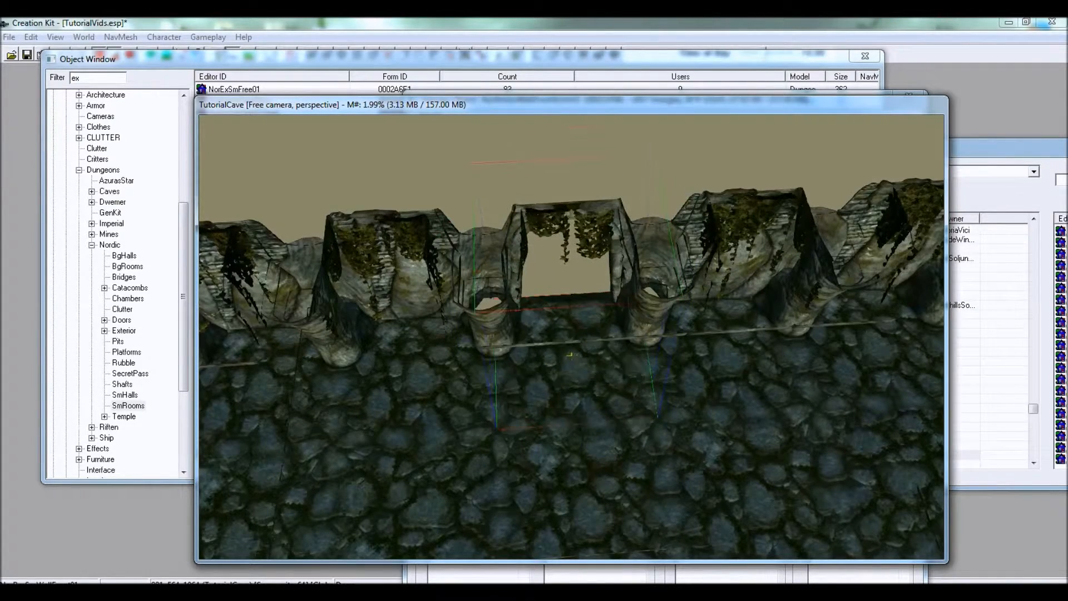
pyautogui.scroll(5, 552, 375)
pyautogui.scroll(8, 555, 353)
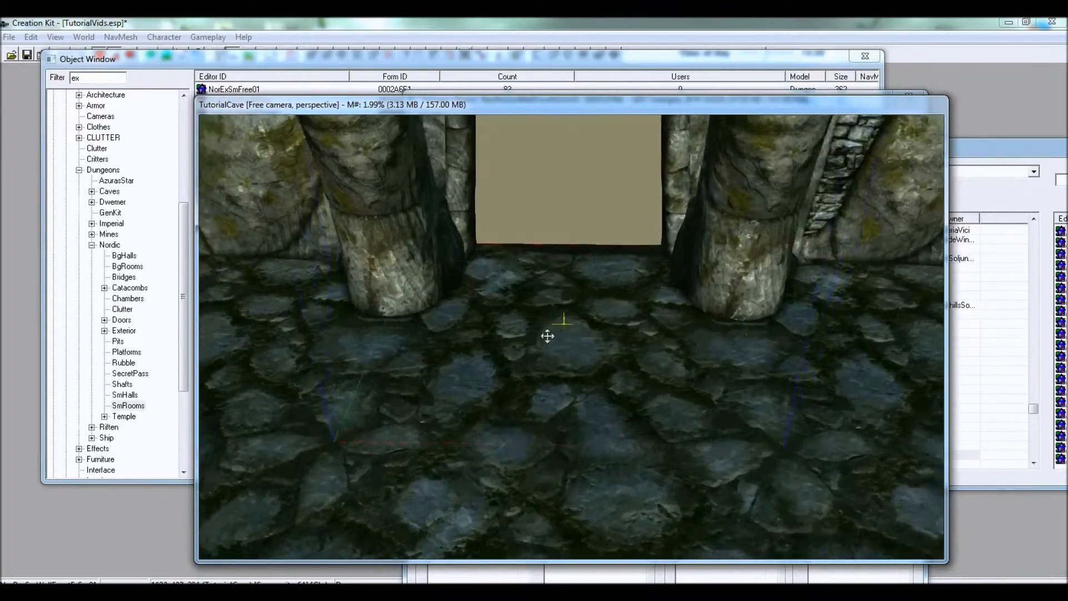
pyautogui.keyDown('shift'); pyautogui.moveTo(548, 336); pyautogui.dragTo(595, 328, button='middle'); pyautogui.keyUp('shift')
# Close the object preview window and return to the cell view.
pyautogui.click(395, 76)
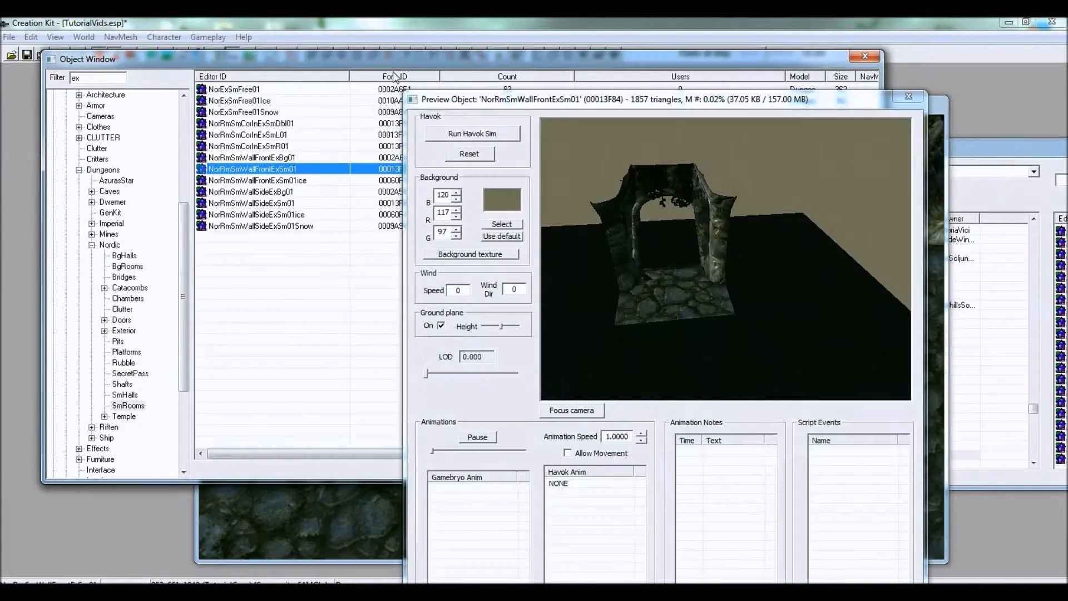
pyautogui.click(772, 106)
pyautogui.click(897, 97)
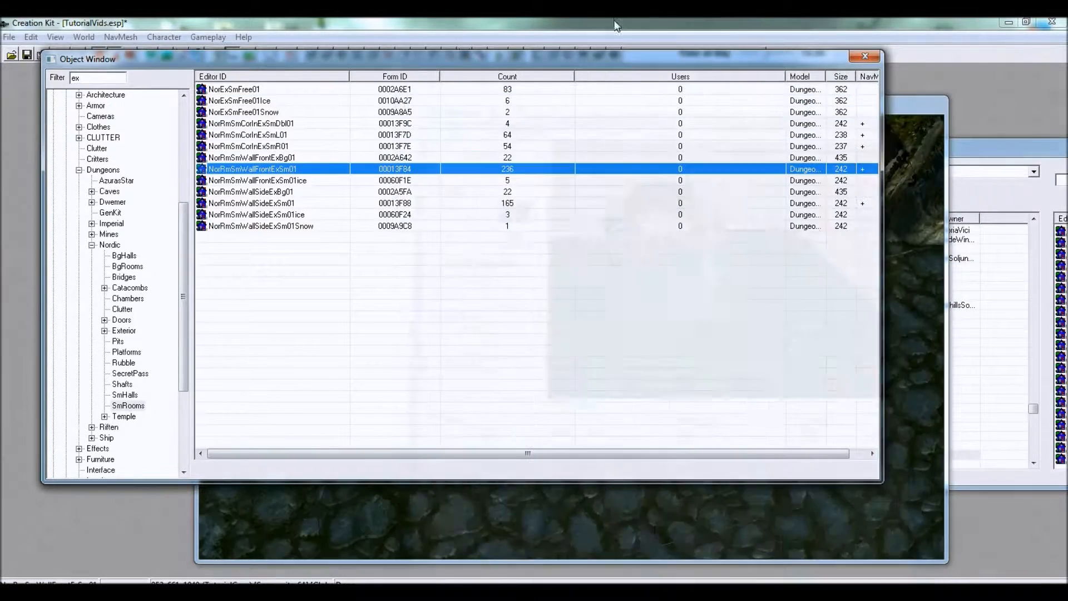
pyautogui.click(921, 351)
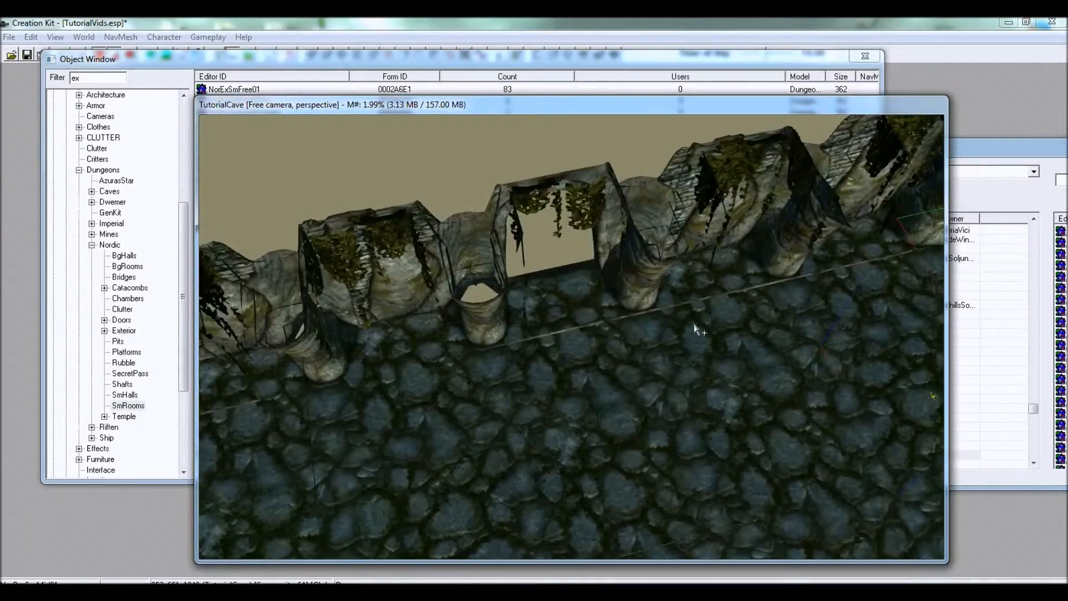
# Examine the new doorway in the front wall from close up and from farther back.
pyautogui.keyDown('shift'); pyautogui.moveTo(567, 342); pyautogui.dragTo(583, 328, button='middle'); pyautogui.keyUp('shift')
pyautogui.moveTo(581, 321)
pyautogui.keyDown('shift'); pyautogui.mouseDown(button='middle')
pyautogui.moveTo(579, 350)
pyautogui.moveTo(583, 332)
pyautogui.mouseUp(button='middle'); pyautogui.keyUp('shift')
pyautogui.scroll(-5, 582, 329)
pyautogui.scroll(10, 580, 331)
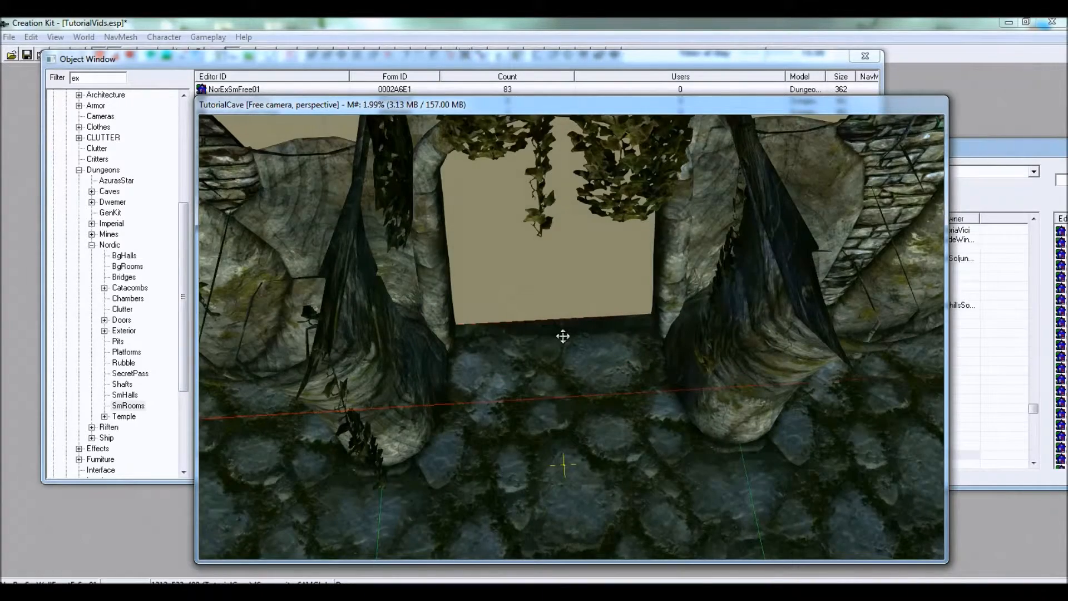
pyautogui.keyDown('shift'); pyautogui.moveTo(563, 336); pyautogui.dragTo(553, 283, button='middle'); pyautogui.keyUp('shift')
pyautogui.scroll(3, 557, 282)
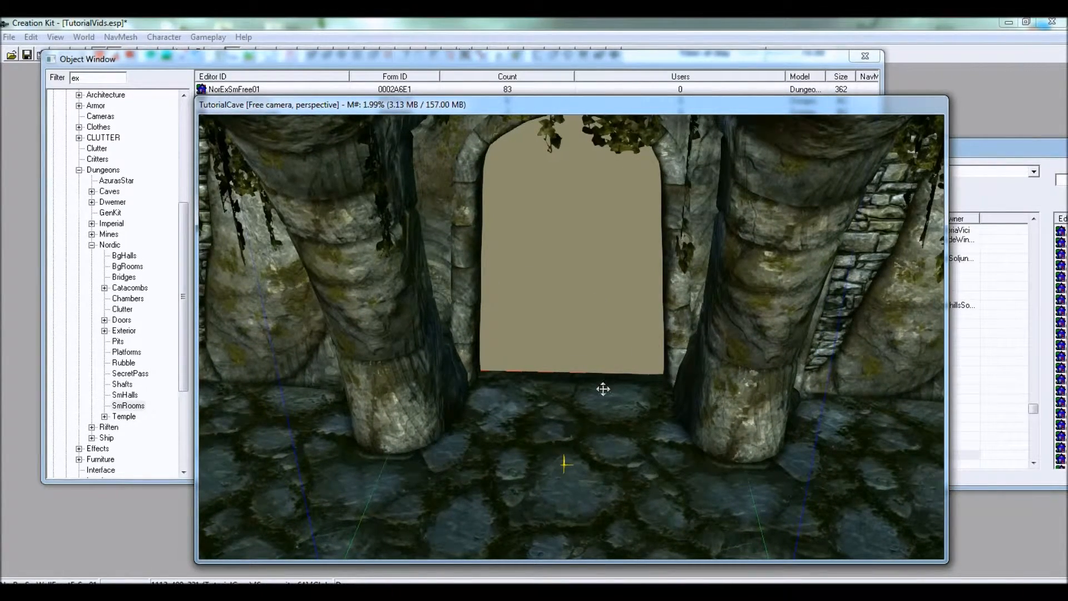
pyautogui.scroll(-5, 603, 389)
pyautogui.keyDown('shift'); pyautogui.moveTo(586, 372); pyautogui.dragTo(223, 145, button='middle'); pyautogui.keyUp('shift')
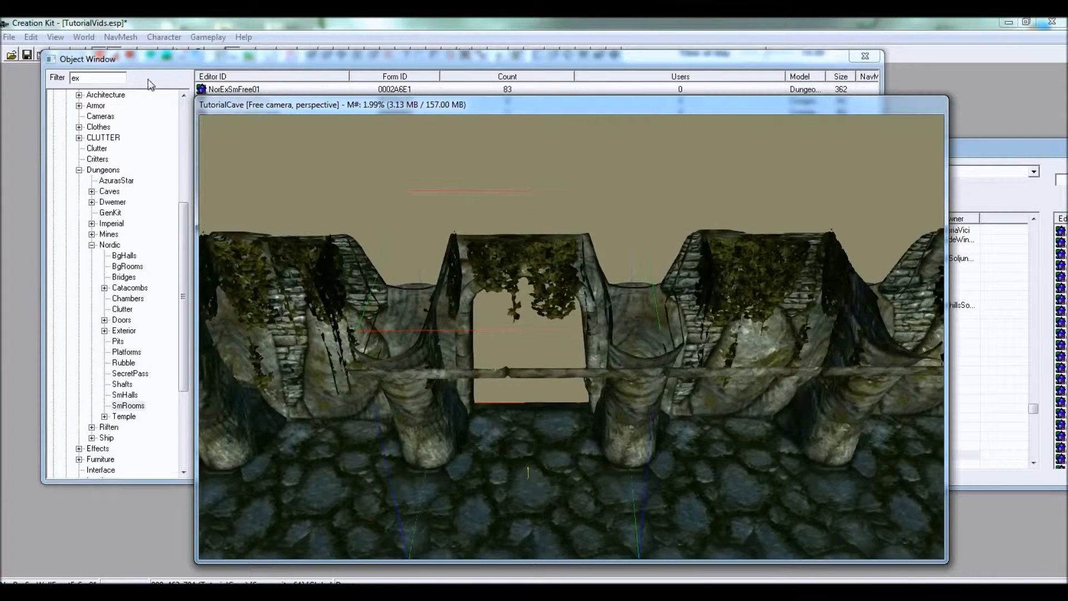
# List the unfiltered Nordic SmHalls objects and preview the NorHallSm1wayEndExSm01 piece.
pyautogui.click(107, 78)
pyautogui.click(128, 406)
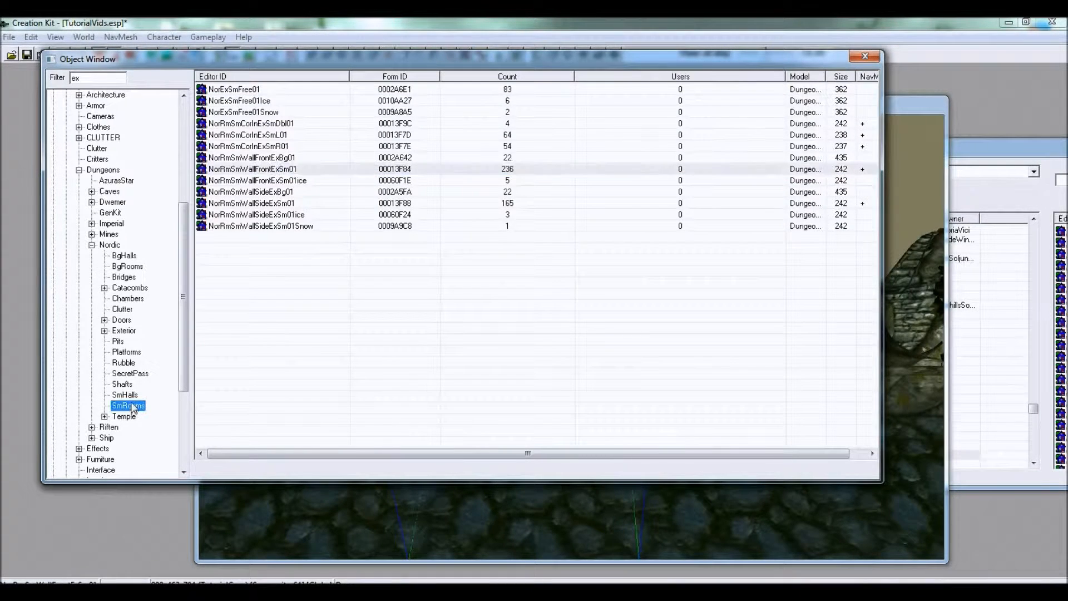
pyautogui.click(124, 395)
pyautogui.click(96, 79)
pyautogui.press('BackSpace')
pyautogui.press('BackSpace')
pyautogui.rightClick(282, 90)
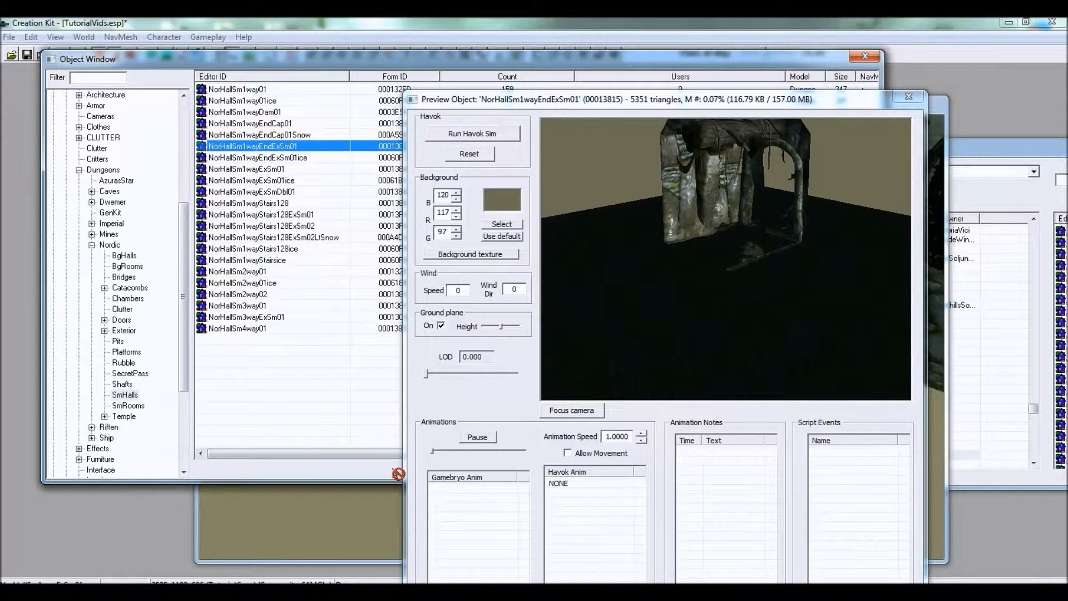
# Place the NorHallSm1wayEndExSm01 piece in the cell near the new doorway and set its Z position to 0.
pyautogui.click(386, 499)
pyautogui.moveTo(443, 419); pyautogui.dragTo(532, 272)
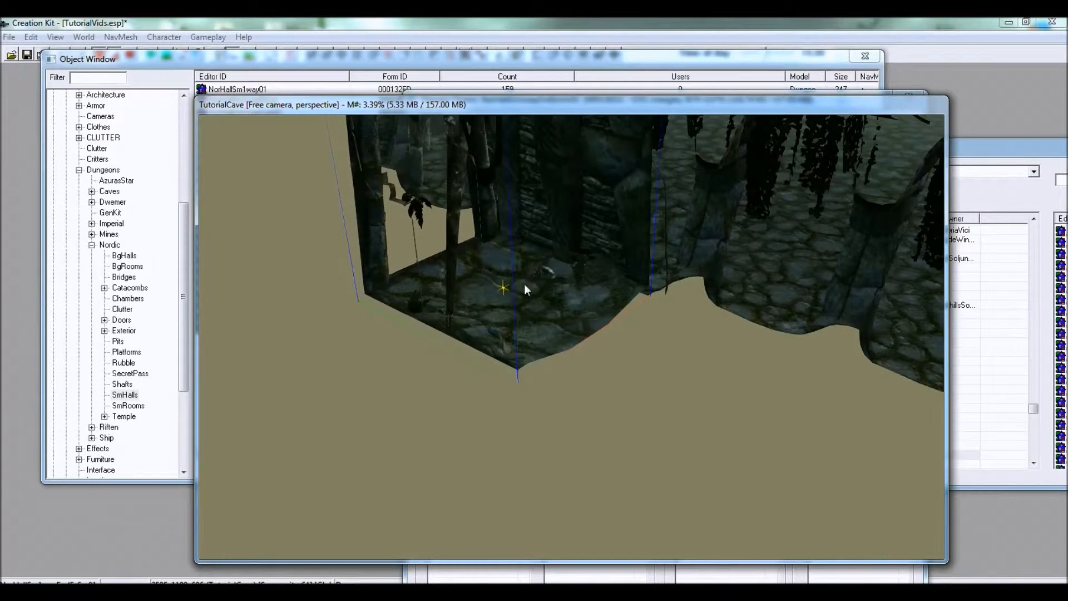
pyautogui.moveTo(523, 283); pyautogui.dragTo(520, 275, button='right')
pyautogui.keyDown('shift'); pyautogui.moveTo(520, 275); pyautogui.dragTo(507, 281, button='middle'); pyautogui.keyUp('shift')
pyautogui.doubleClick(508, 281)
pyautogui.doubleClick(452, 315)
pyautogui.write('0')
pyautogui.click(487, 449)
# Move the NorHallSm1wayEndExSm01 piece so its exit end joins the room's doorway.
pyautogui.moveTo(505, 432); pyautogui.dragTo(610, 333)
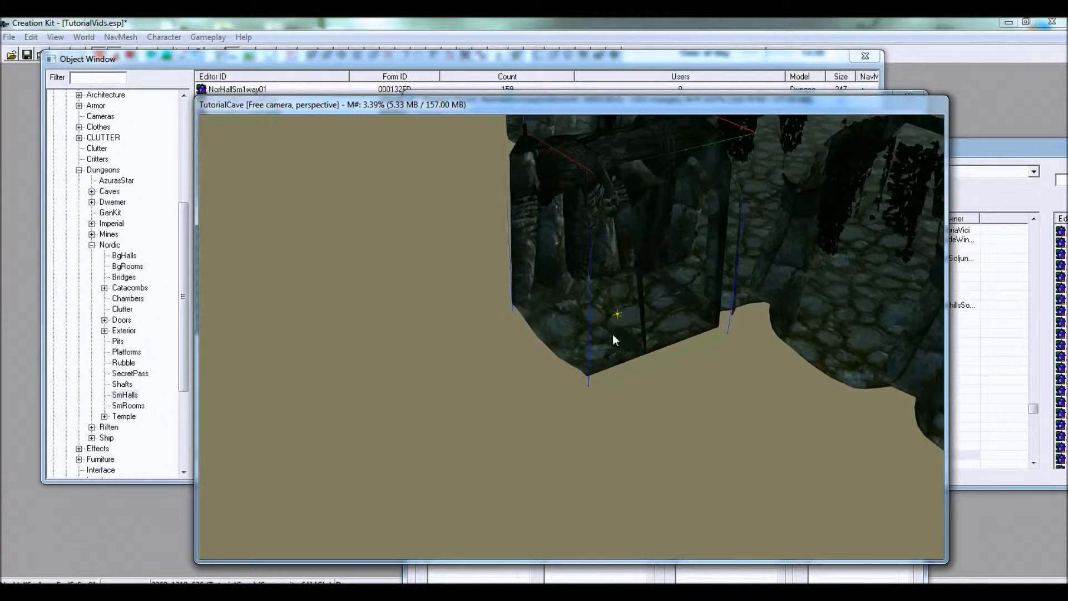
pyautogui.keyDown('shift'); pyautogui.moveTo(614, 340); pyautogui.dragTo(576, 351, button='middle'); pyautogui.keyUp('shift')
pyautogui.scroll(3, 584, 349)
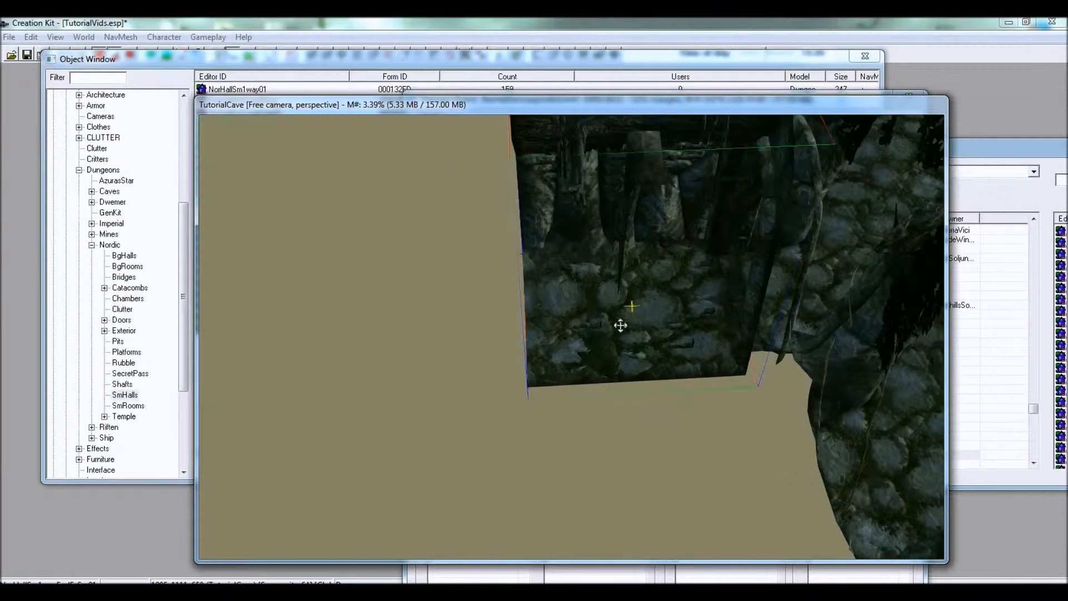
pyautogui.keyDown('shift'); pyautogui.moveTo(636, 323); pyautogui.dragTo(544, 276, button='middle'); pyautogui.keyUp('shift')
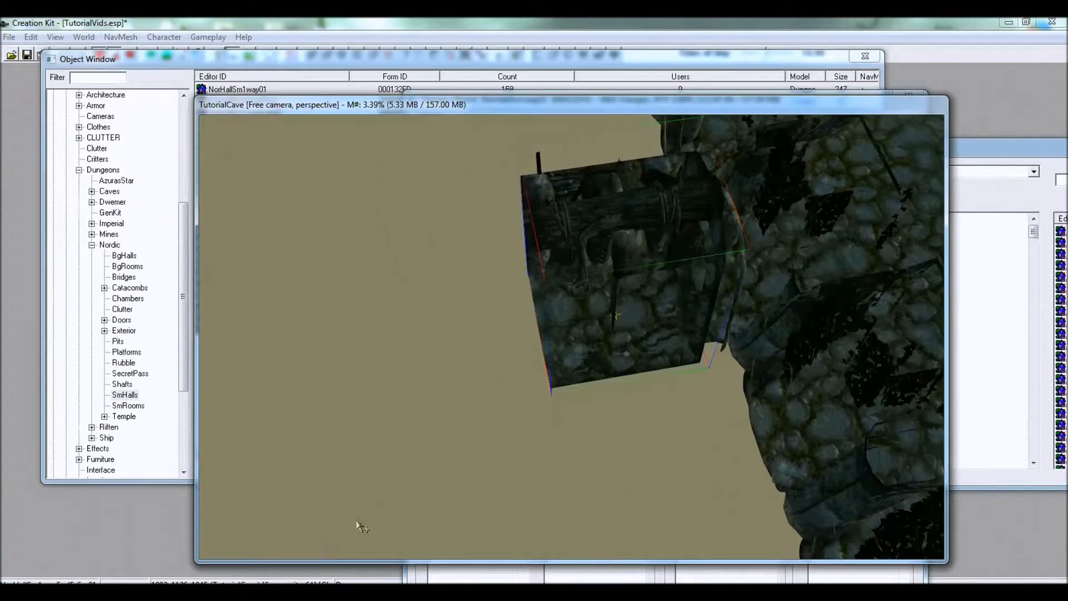
# Place a NorHallSm1way01 piece in the cell and check the snap settings in the movement preferences.
pyautogui.keyDown('shift'); pyautogui.moveTo(357, 524); pyautogui.dragTo(508, 234, button='middle'); pyautogui.keyUp('shift')
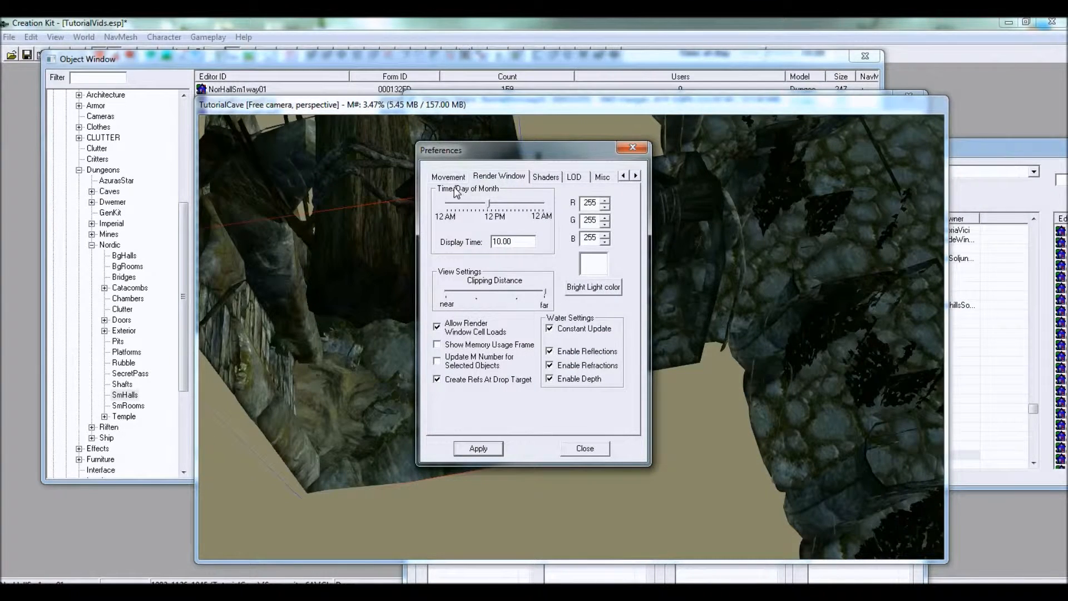
pyautogui.click(575, 454)
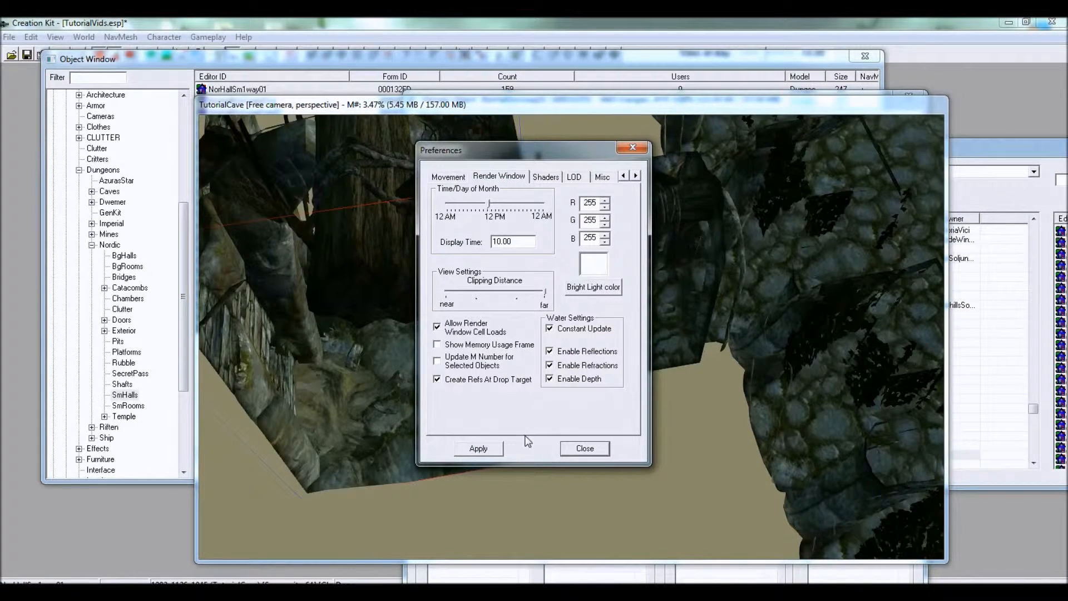
pyautogui.click(584, 448)
pyautogui.rightClick(448, 358)
pyautogui.click(489, 410)
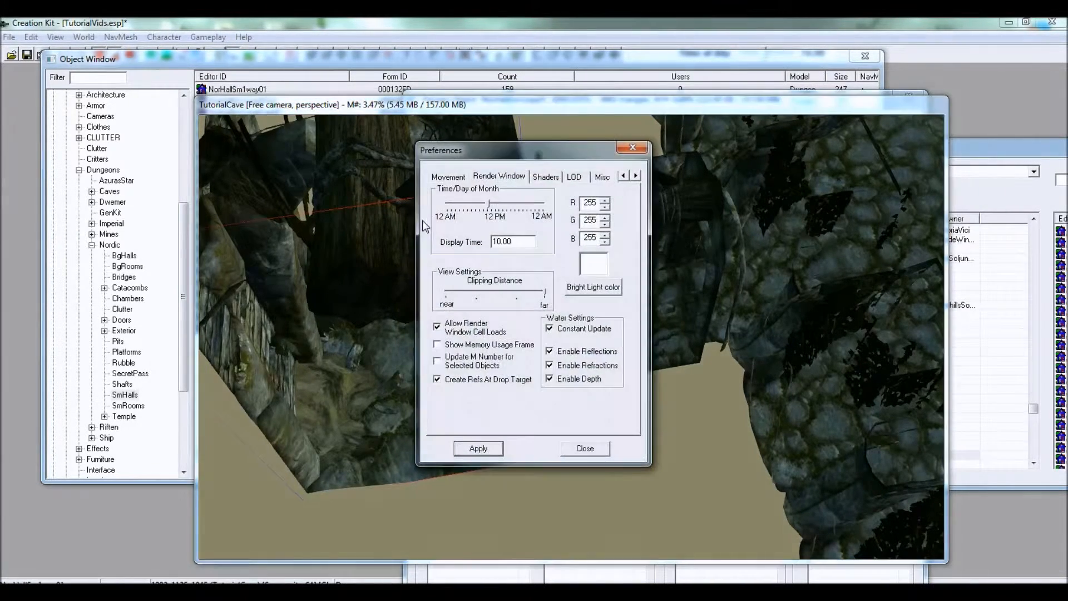
pyautogui.click(448, 177)
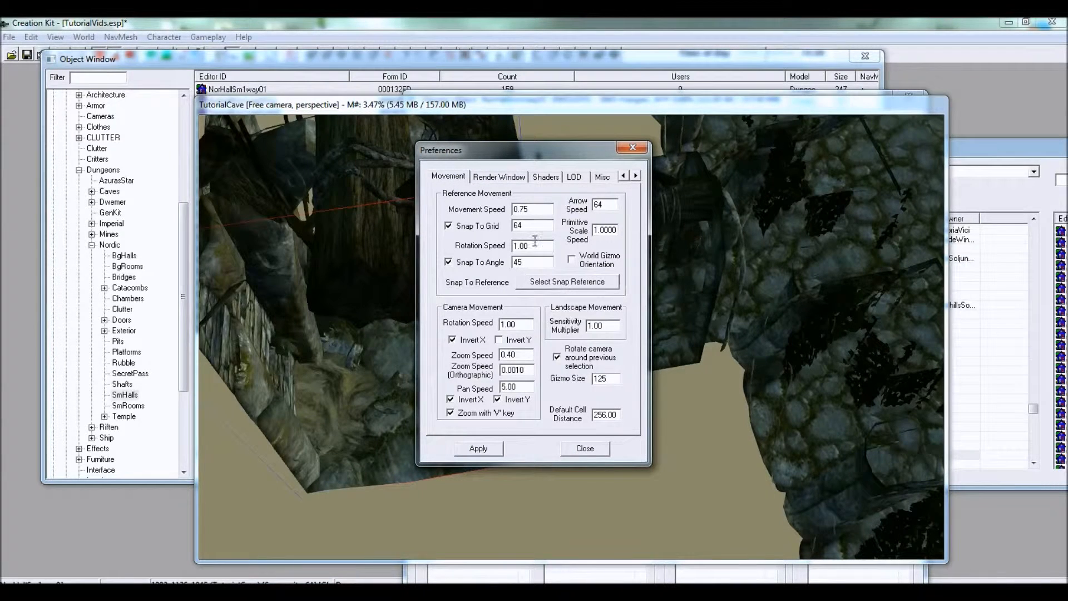
pyautogui.click(584, 450)
# Adjust the NorHallSm1way01 piece's Z position and snap the piece onto the open end of the doorway hall.
pyautogui.doubleClick(417, 355)
pyautogui.doubleClick(446, 310)
pyautogui.click(482, 447)
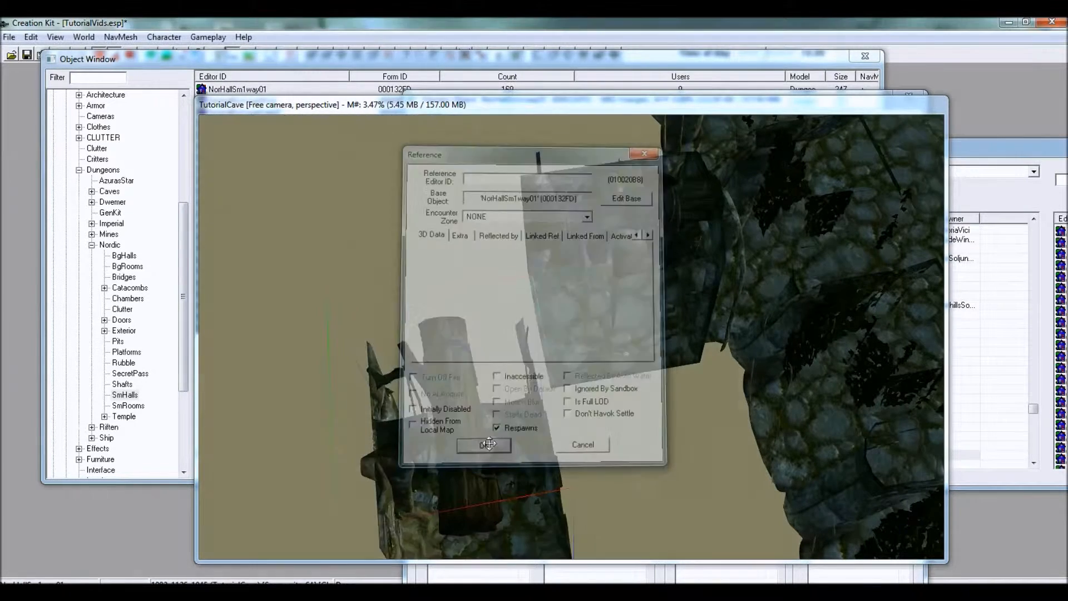
pyautogui.moveTo(510, 492); pyautogui.dragTo(460, 340)
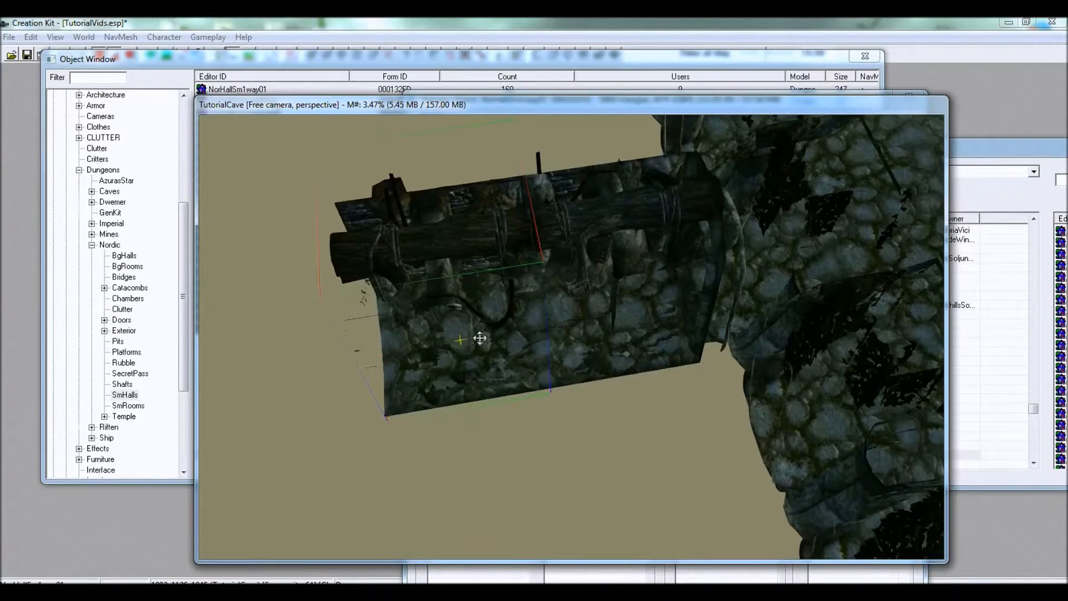
# Duplicate the straight hall piece and snap the copy onto the hallway's open end.
pyautogui.keyDown('shift'); pyautogui.moveTo(479, 338); pyautogui.dragTo(567, 315, button='middle'); pyautogui.keyUp('shift')
pyautogui.scroll(-3, 486, 324)
pyautogui.hotkey('ctrl', 'd')
pyautogui.moveTo(467, 352); pyautogui.dragTo(343, 373)
pyautogui.keyDown('shift'); pyautogui.moveTo(455, 356); pyautogui.dragTo(766, 300, button='middle'); pyautogui.keyUp('shift')
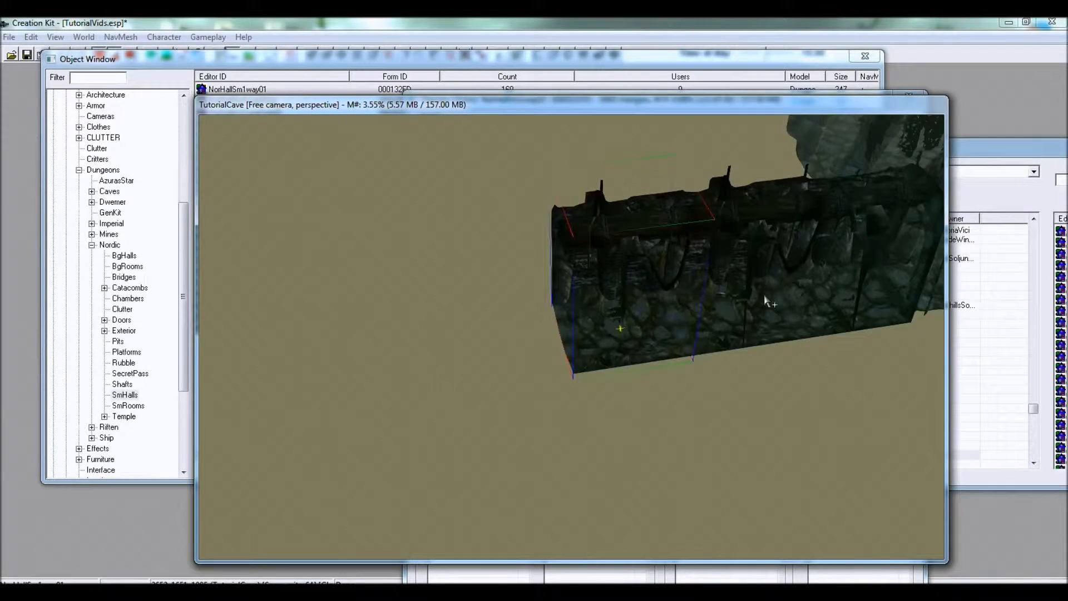
# Preview the three-way, two-way and stair hall pieces in the SmHalls list.
pyautogui.click(364, 91)
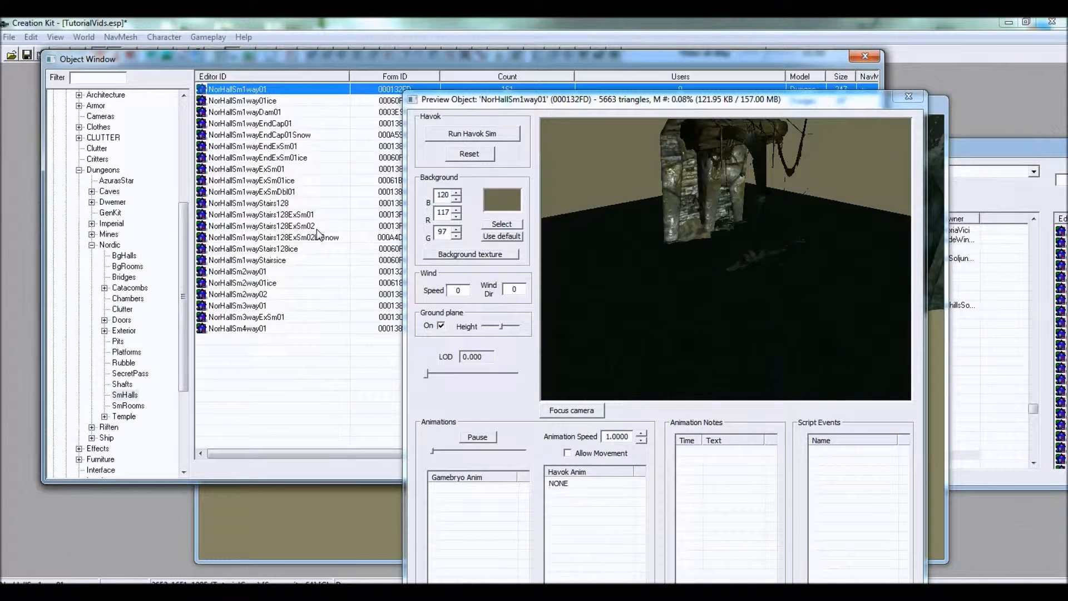
pyautogui.click(256, 307)
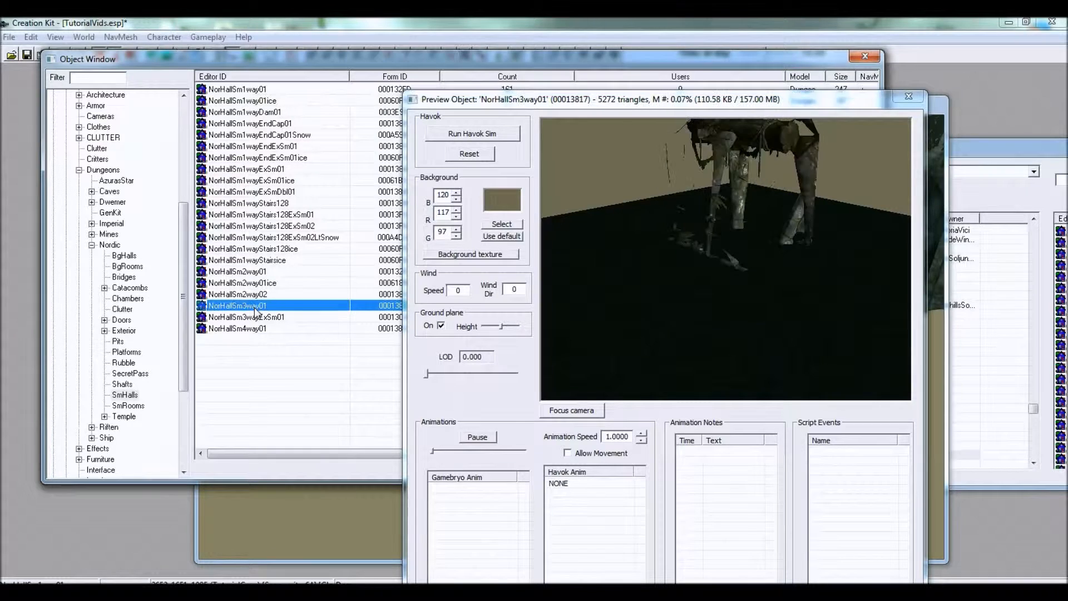
pyautogui.press('Up')
pyautogui.press('Up')
pyautogui.press('Up')
pyautogui.press('Up')
pyautogui.press('Up')
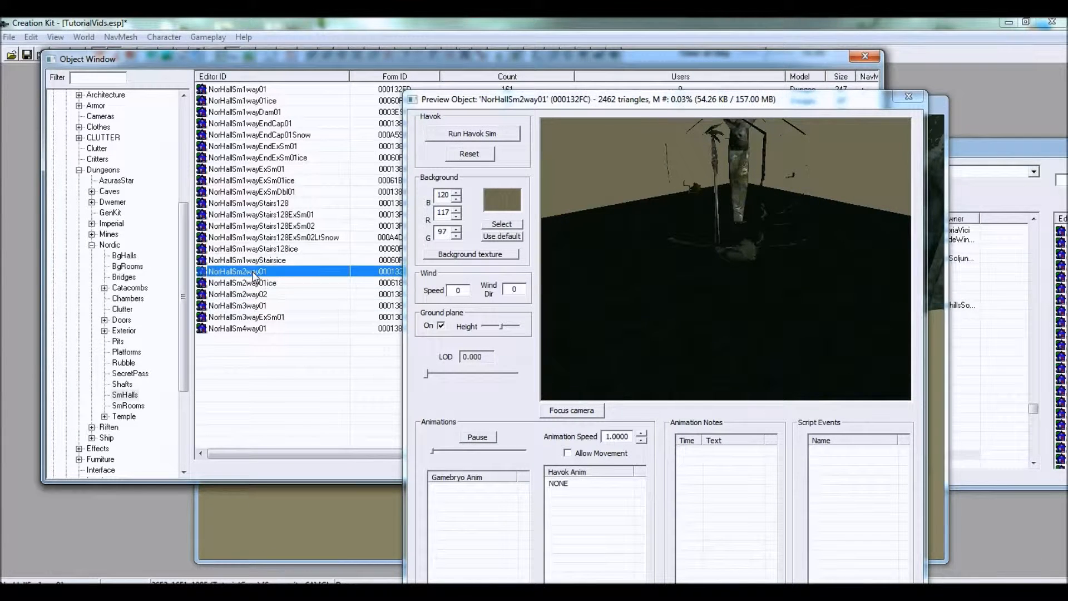
pyautogui.press('Up')
pyautogui.press('Up')
pyautogui.press('Up')
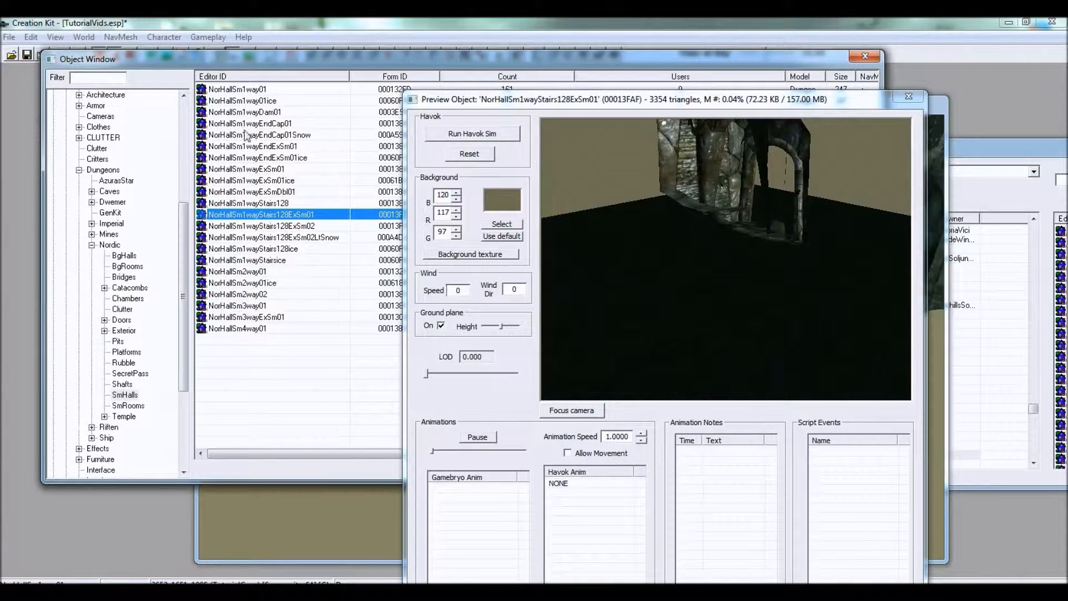
# Preview NorHallSm4way01, NorHallSm1wayEndCap01, NorHallSm1wayDam01 and the straight stair pieces, including NorHallSm1wayStairs128.
pyautogui.click(263, 330)
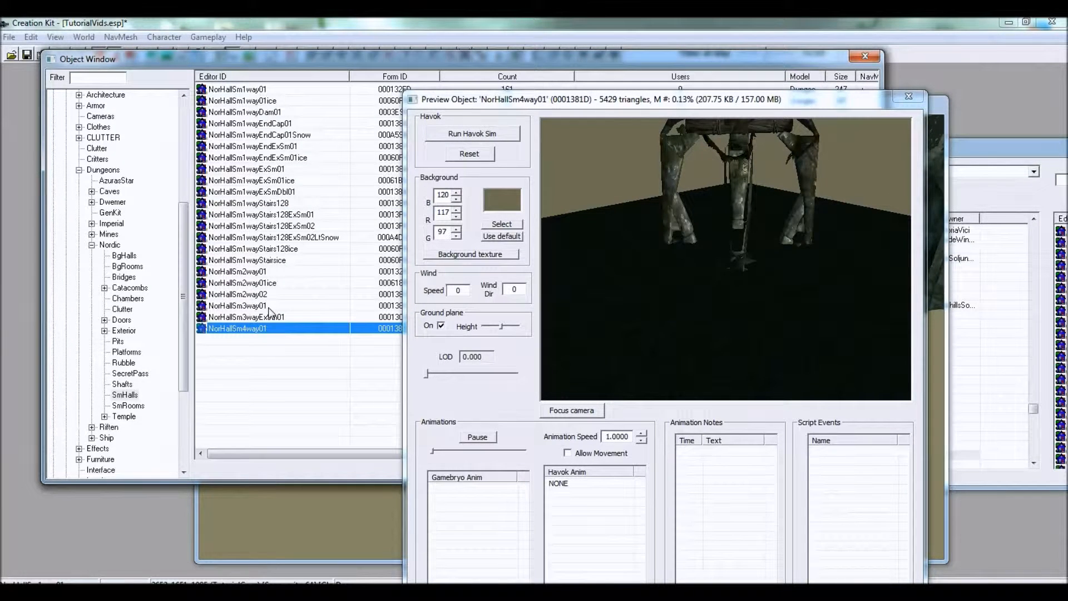
pyautogui.click(276, 124)
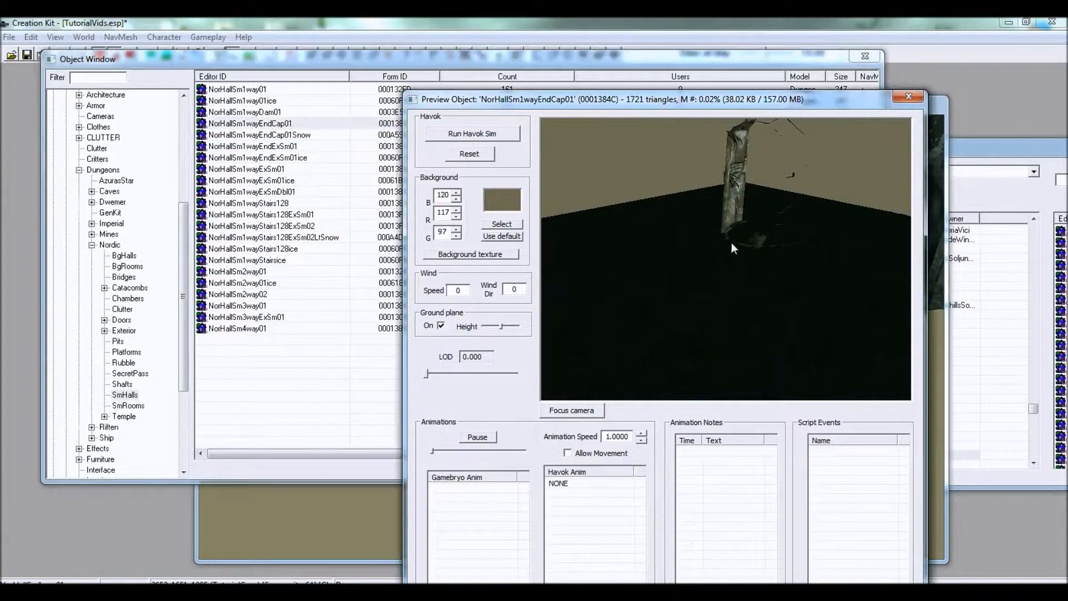
pyautogui.click(261, 102)
pyautogui.click(278, 176)
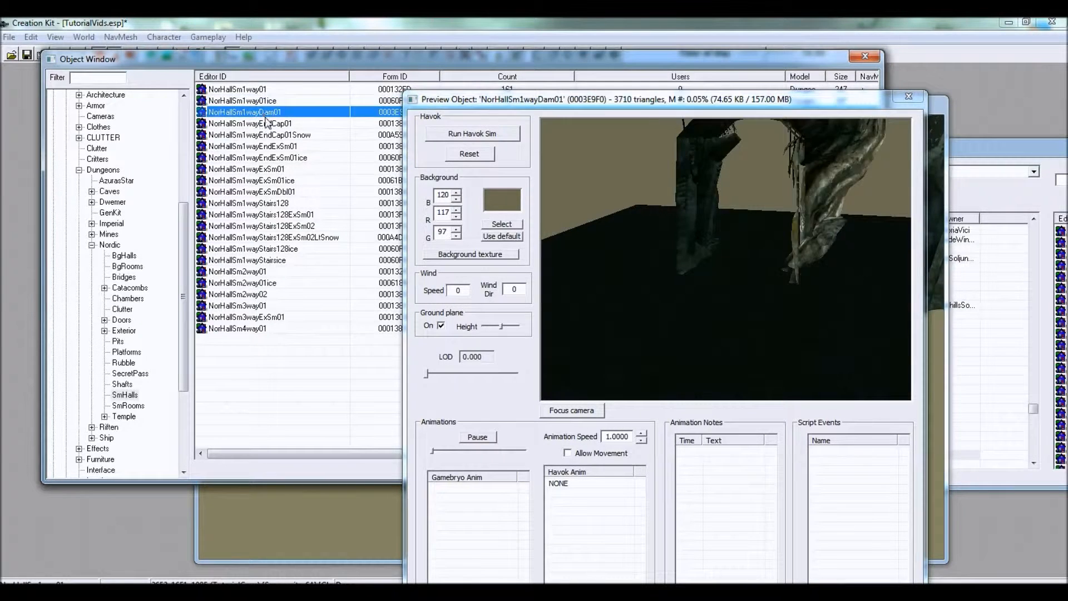
pyautogui.press('Down')
pyautogui.press('Down')
pyautogui.press('Down')
pyautogui.press('Down')
pyautogui.press('Down')
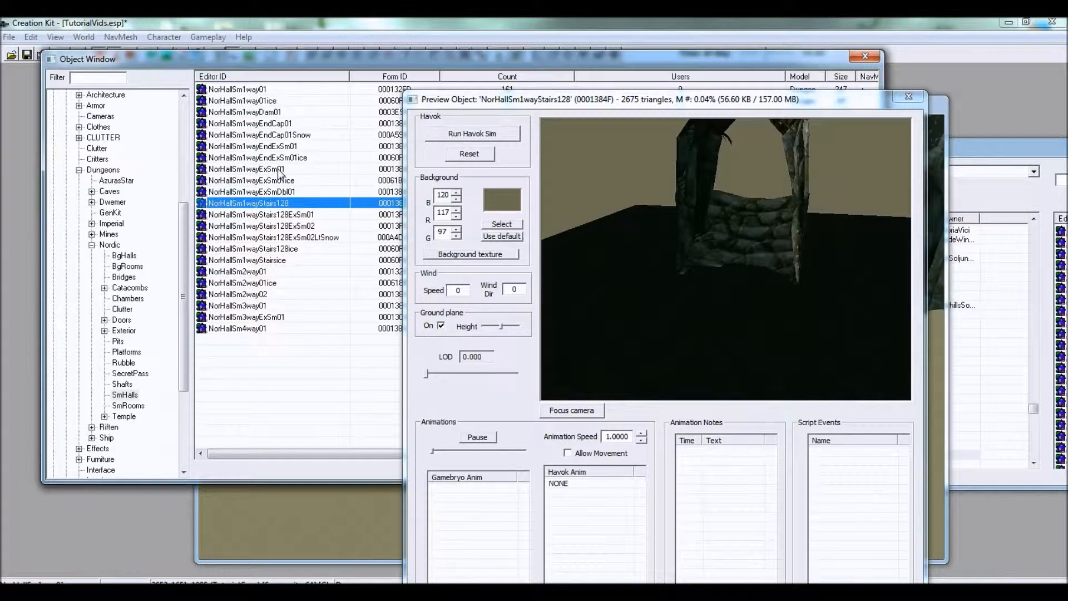
pyautogui.press('Down')
pyautogui.press('Down')
pyautogui.press('Down')
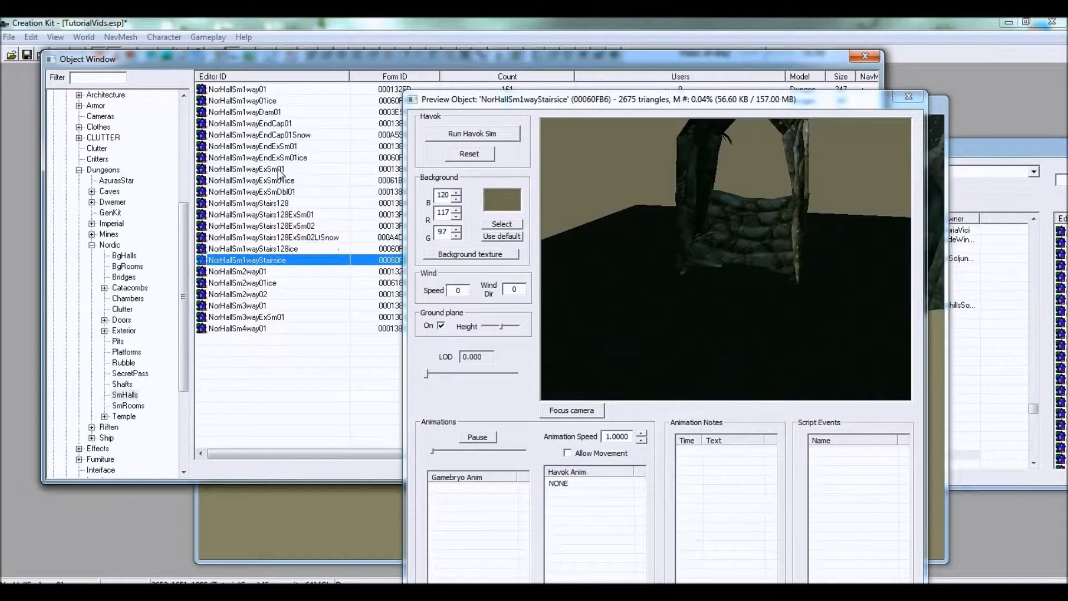
pyautogui.press('Down')
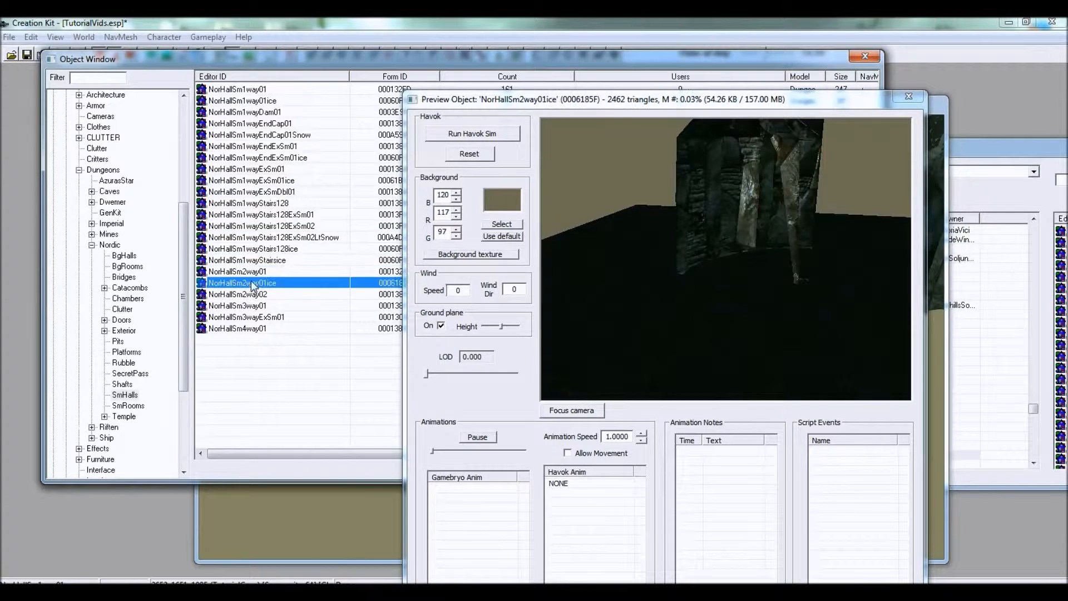
# Preview the NorHallSm2way01 corner piece, place it near the hallway's open end and set its Z position to 0.
pyautogui.press('Up')
pyautogui.moveTo(653, 262); pyautogui.dragTo(641, 218)
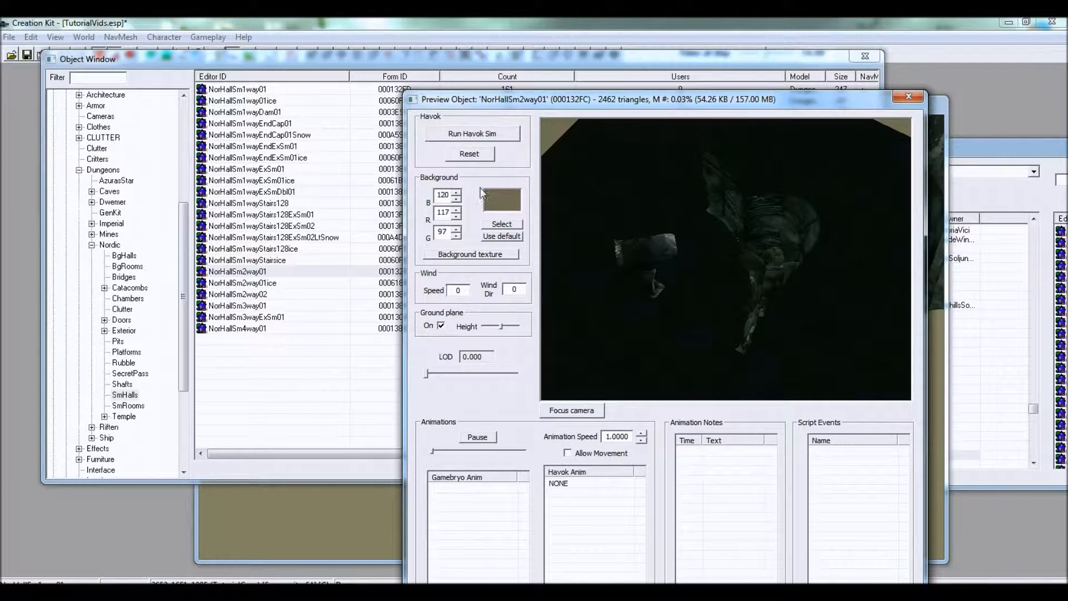
pyautogui.click(308, 66)
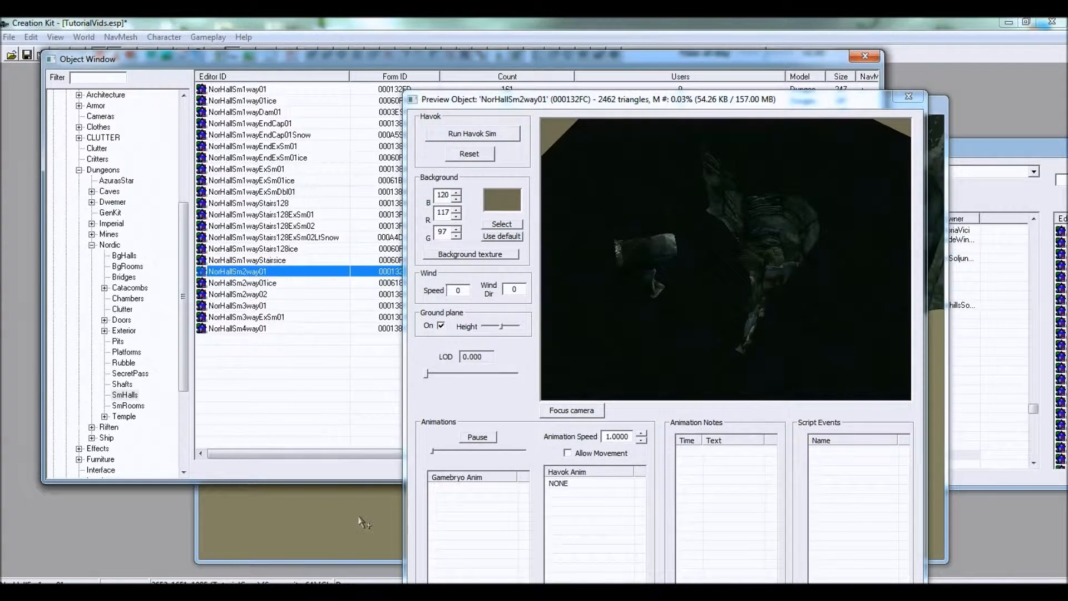
pyautogui.moveTo(352, 530); pyautogui.dragTo(373, 499)
pyautogui.moveTo(437, 488); pyautogui.dragTo(526, 313)
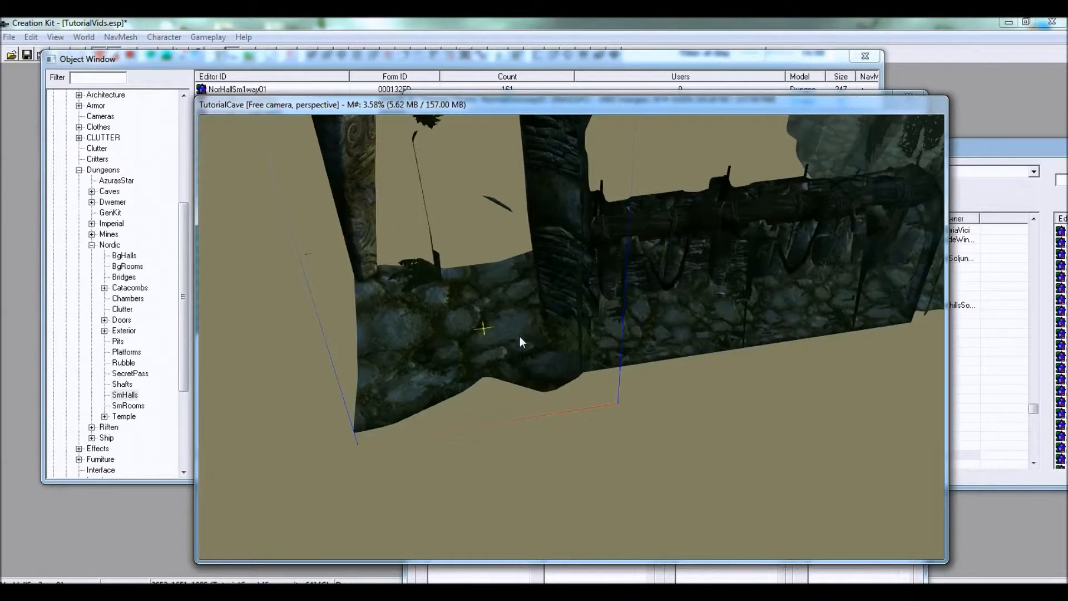
pyautogui.doubleClick(519, 336)
pyautogui.moveTo(445, 312); pyautogui.dragTo(534, 320)
pyautogui.write('0')
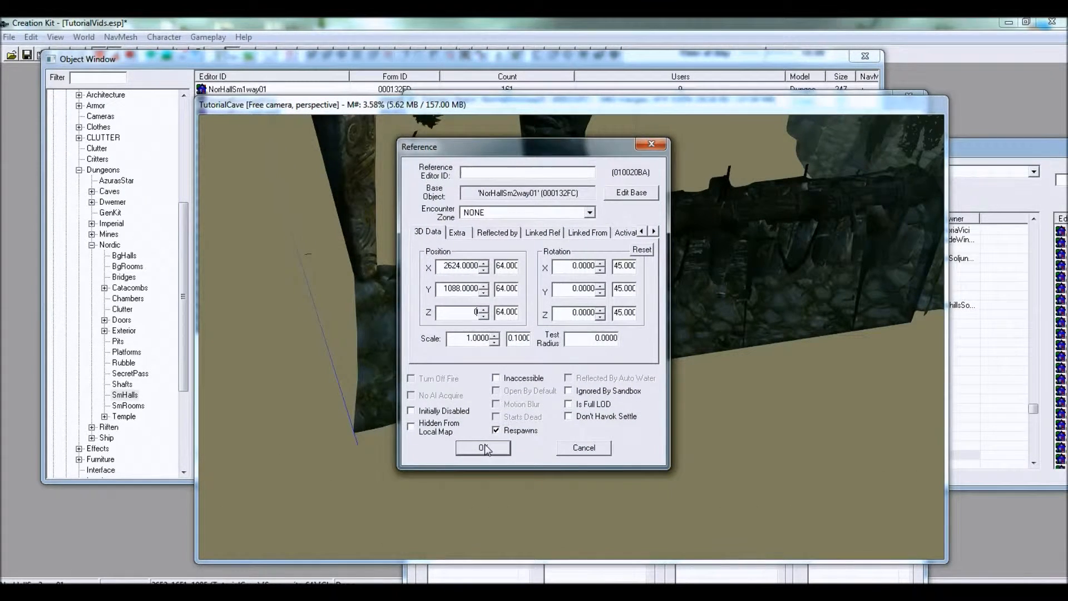
pyautogui.click(486, 448)
# Move the corner piece flush against the end of the straight hallway.
pyautogui.moveTo(552, 527); pyautogui.dragTo(547, 328)
pyautogui.moveTo(527, 359); pyautogui.dragTo(524, 348, button='right')
pyautogui.keyDown('shift'); pyautogui.moveTo(522, 369); pyautogui.dragTo(516, 379, button='middle'); pyautogui.keyUp('shift')
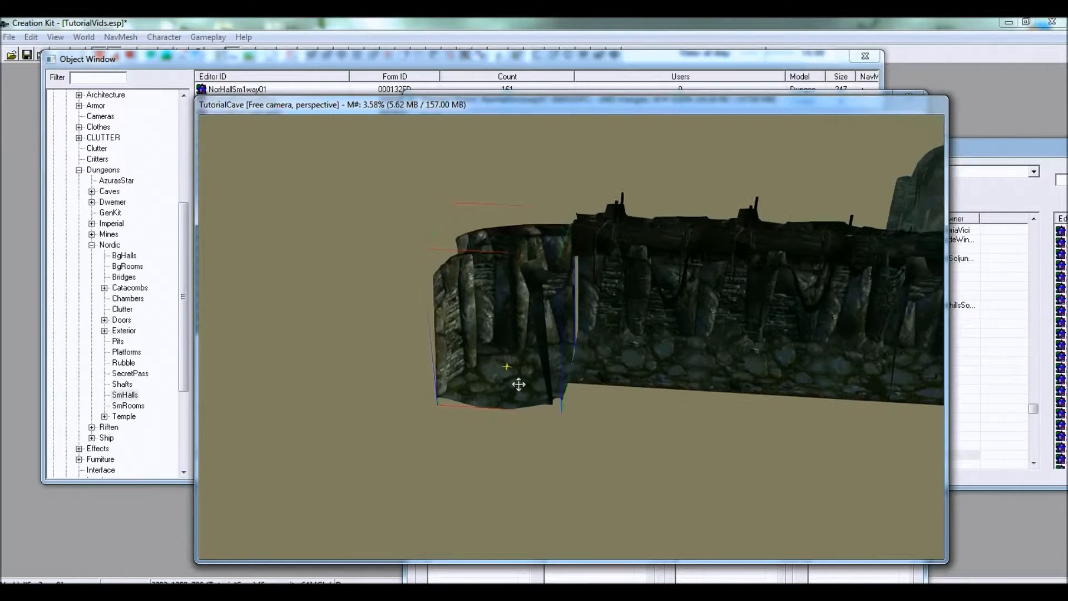
pyautogui.moveTo(522, 389); pyautogui.dragTo(525, 365)
# Extend the hallway past a second corner using duplicated hall pieces, ending in two straight segments.
pyautogui.keyDown('shift'); pyautogui.moveTo(564, 359); pyautogui.dragTo(626, 392, button='middle'); pyautogui.keyUp('shift')
pyautogui.moveTo(689, 421); pyautogui.dragTo(795, 449)
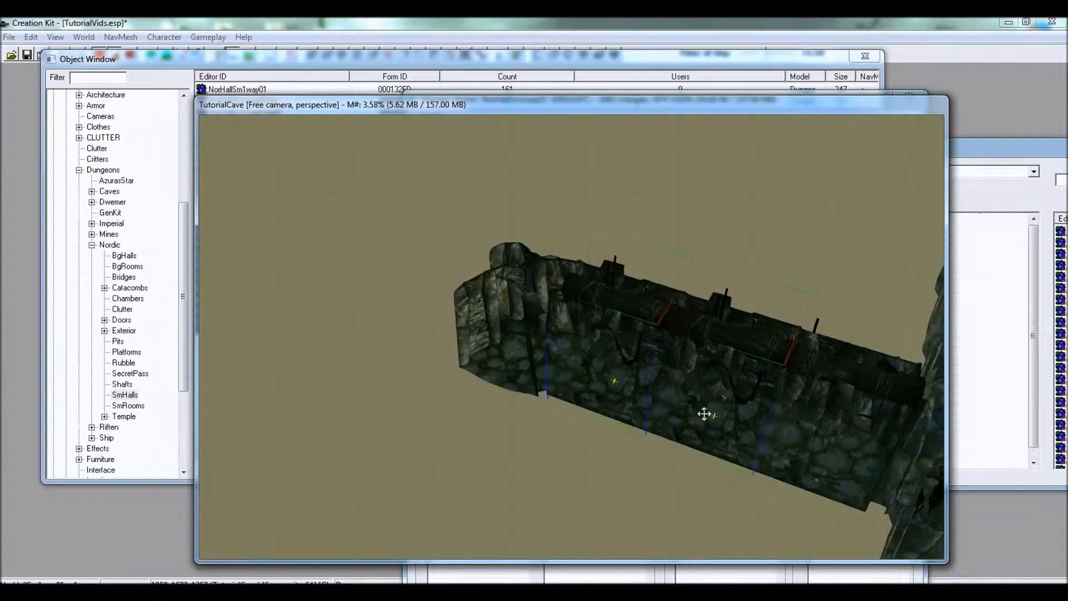
pyautogui.hotkey('ctrl', 'd')
pyautogui.moveTo(718, 408); pyautogui.dragTo(574, 377)
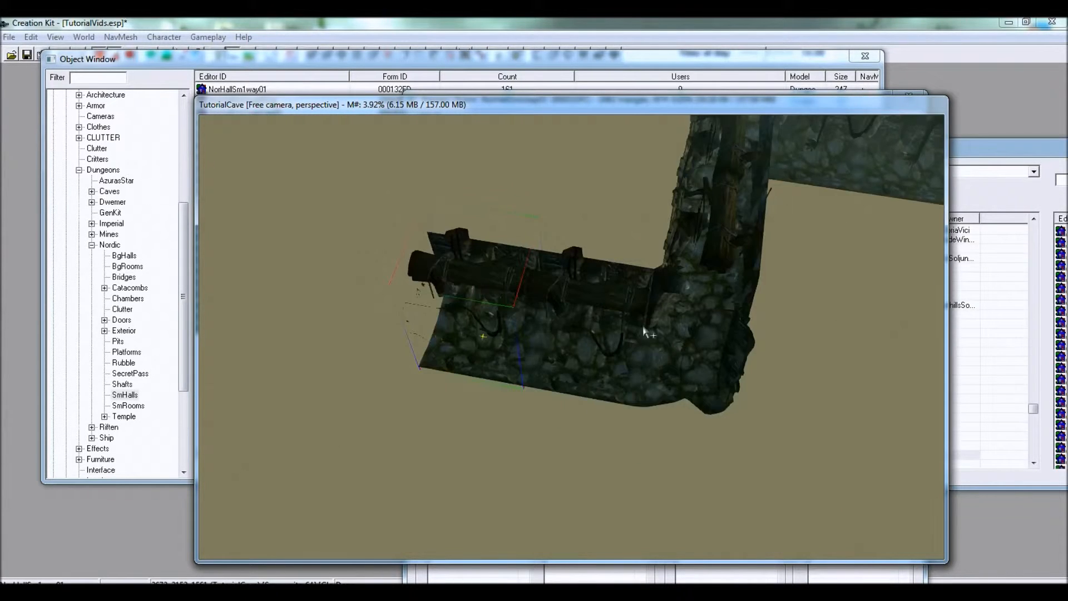
# Examine the extended hallway from above, including its corners, room connection and open end.
pyautogui.keyDown('shift'); pyautogui.moveTo(641, 323); pyautogui.dragTo(679, 278, button='middle'); pyautogui.keyUp('shift')
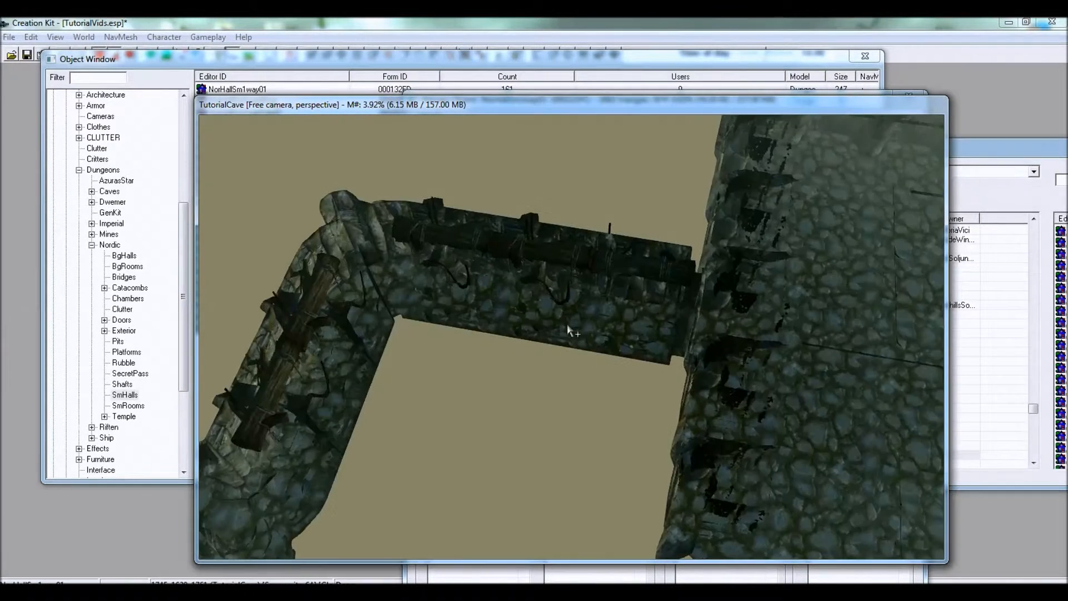
pyautogui.keyDown('shift'); pyautogui.moveTo(567, 328); pyautogui.dragTo(586, 332, button='middle'); pyautogui.keyUp('shift')
pyautogui.click(551, 285)
pyautogui.keyDown('shift'); pyautogui.moveTo(551, 284); pyautogui.dragTo(209, 158, button='middle'); pyautogui.keyUp('shift')
pyautogui.click(664, 339)
pyautogui.keyDown('shift'); pyautogui.moveTo(657, 305); pyautogui.dragTo(483, 260, button='middle'); pyautogui.keyUp('shift')
pyautogui.click(184, 64)
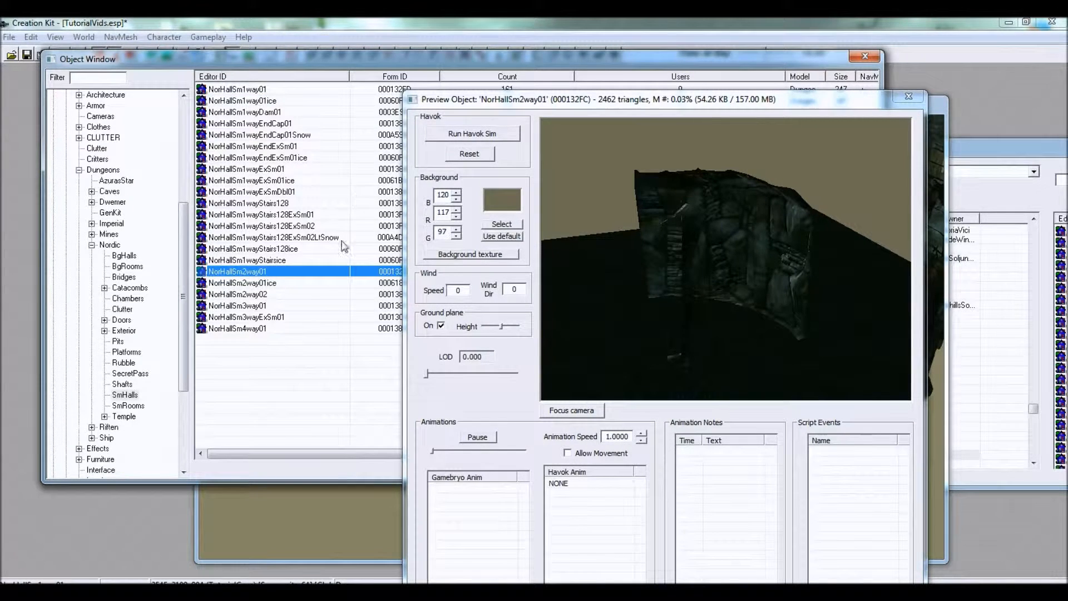
pyautogui.click(329, 486)
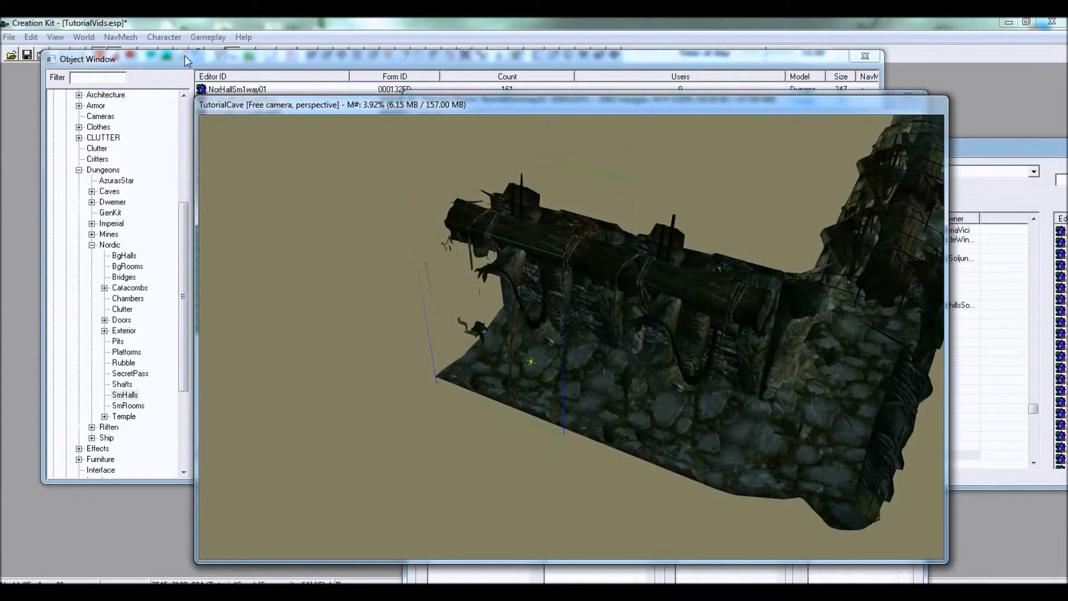
# Filter the Nordic SmRooms objects by "ex" and preview exit pieces such as NorRmSmCorInExSmDbl01 and NorRmSmWallFrontExBg01.
pyautogui.click(186, 60)
pyautogui.click(91, 78)
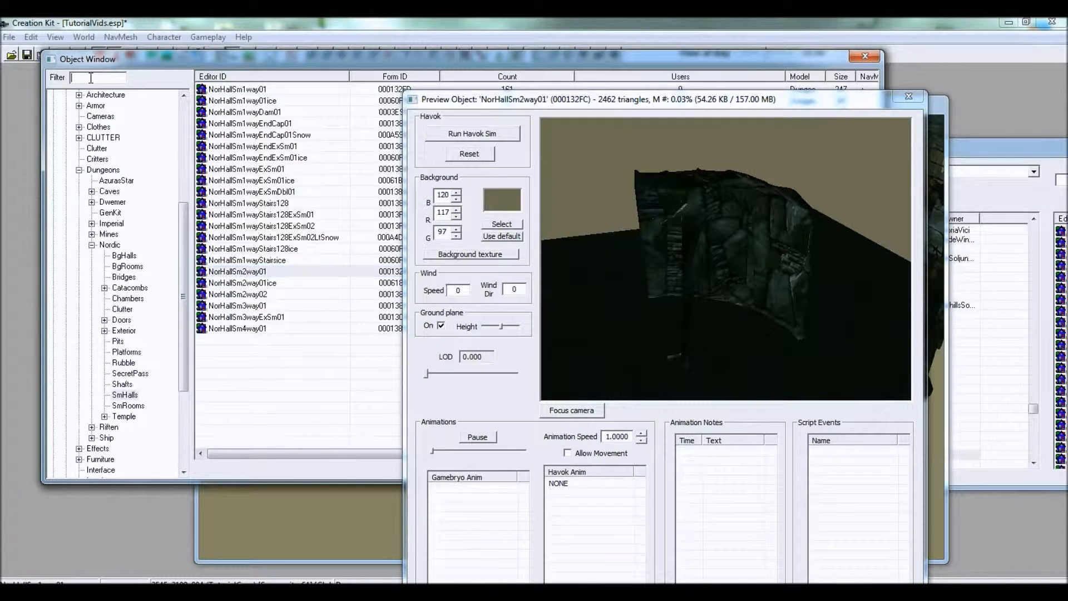
pyautogui.click(129, 406)
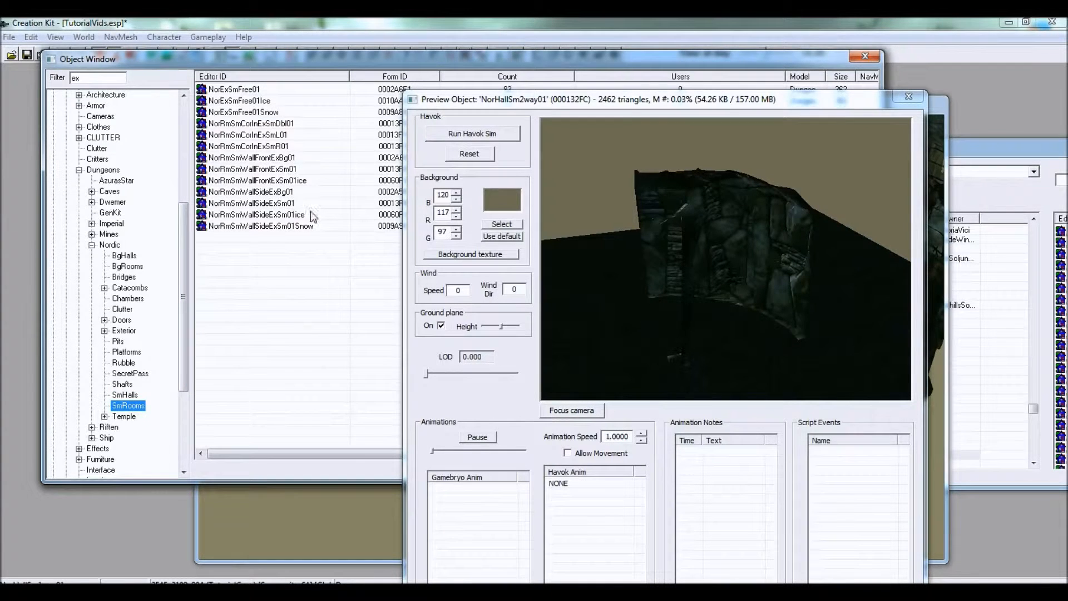
pyautogui.click(264, 101)
pyautogui.click(260, 124)
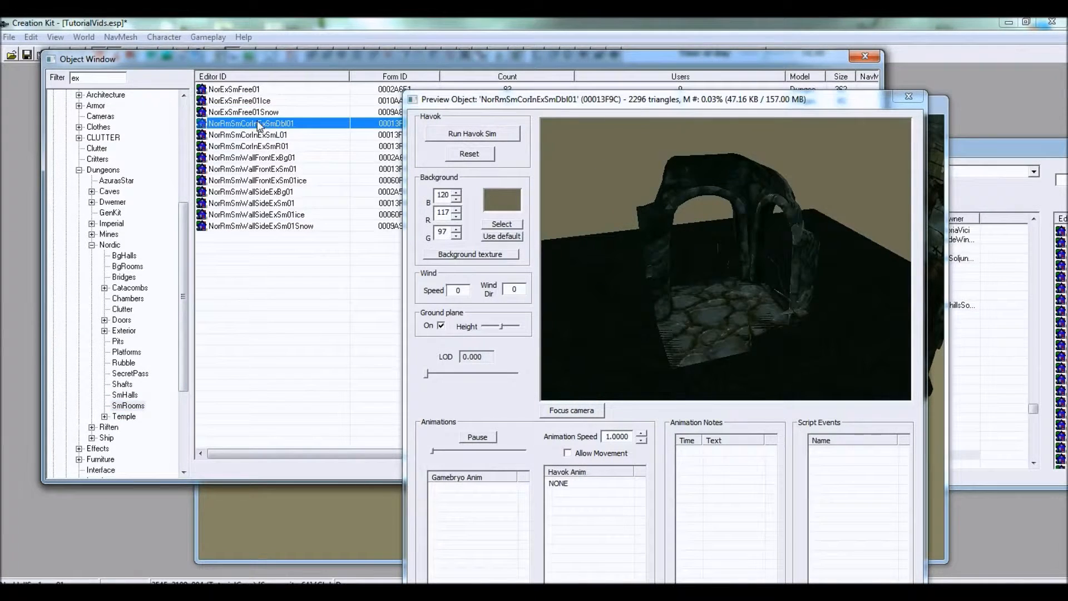
pyautogui.click(269, 146)
pyautogui.click(271, 158)
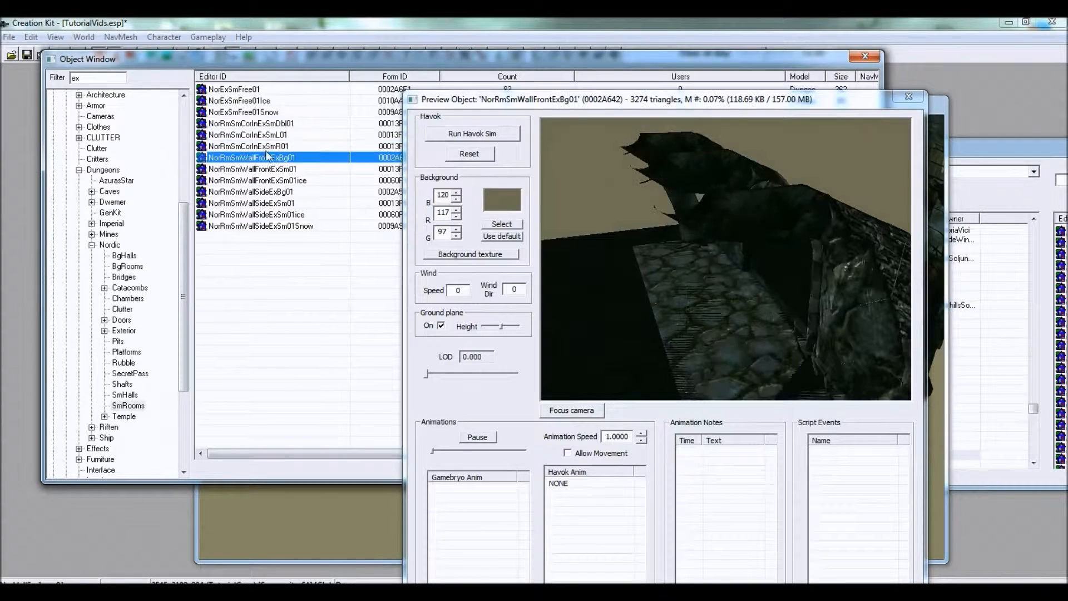
# Preview further exit wall pieces, including NorRmSmWallFrontExBg01, NorRmSmWallSideExBg01 and NorRmSmWallFrontExSm01ice.
pyautogui.moveTo(639, 251); pyautogui.dragTo(773, 259)
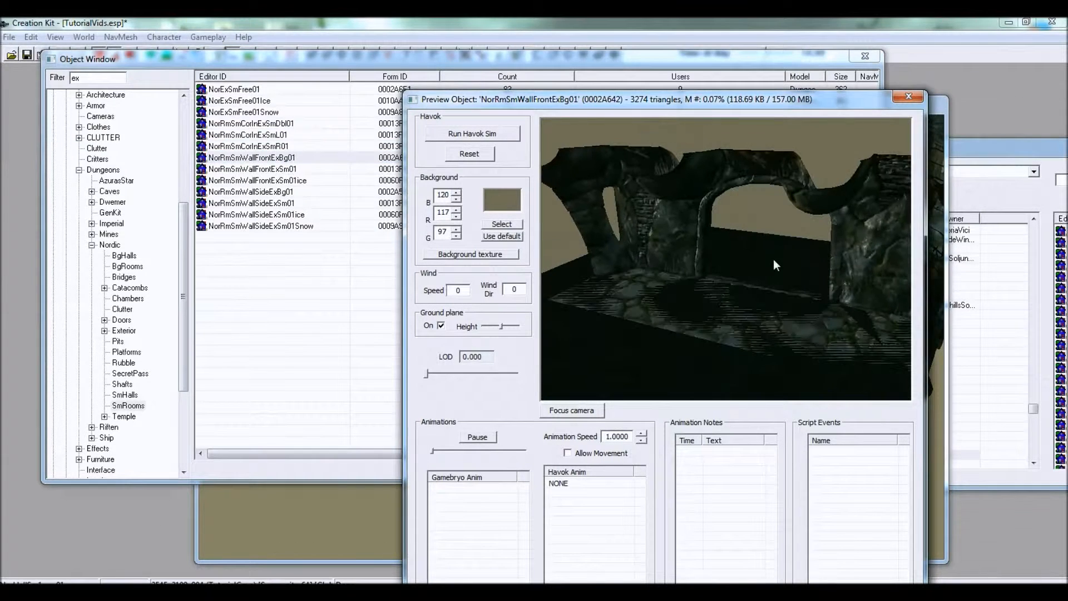
pyautogui.click(267, 217)
pyautogui.click(262, 204)
pyautogui.click(257, 195)
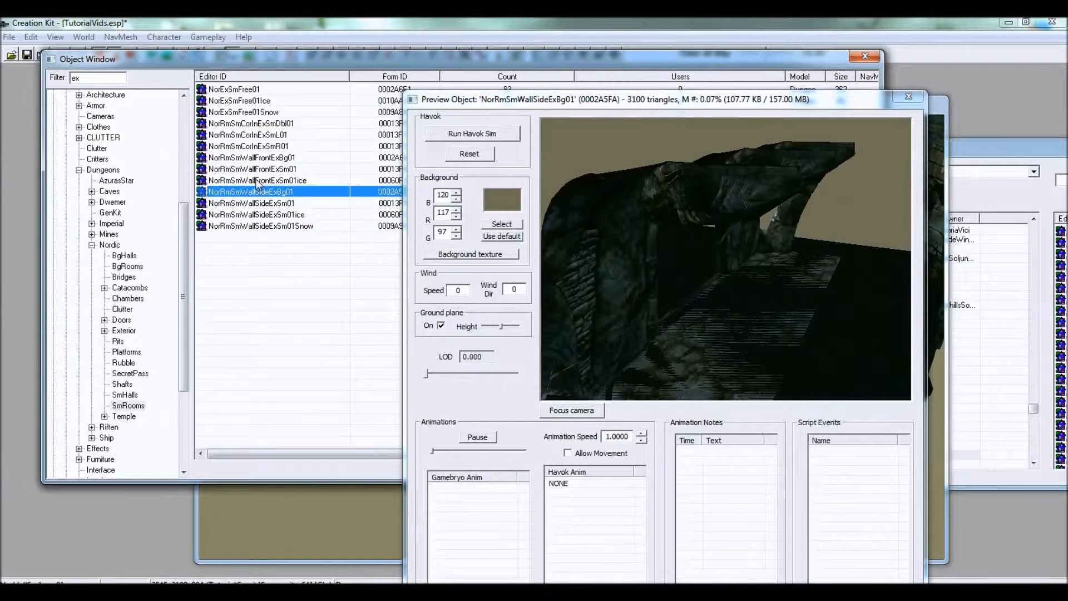
pyautogui.click(258, 181)
pyautogui.moveTo(547, 246); pyautogui.dragTo(748, 280)
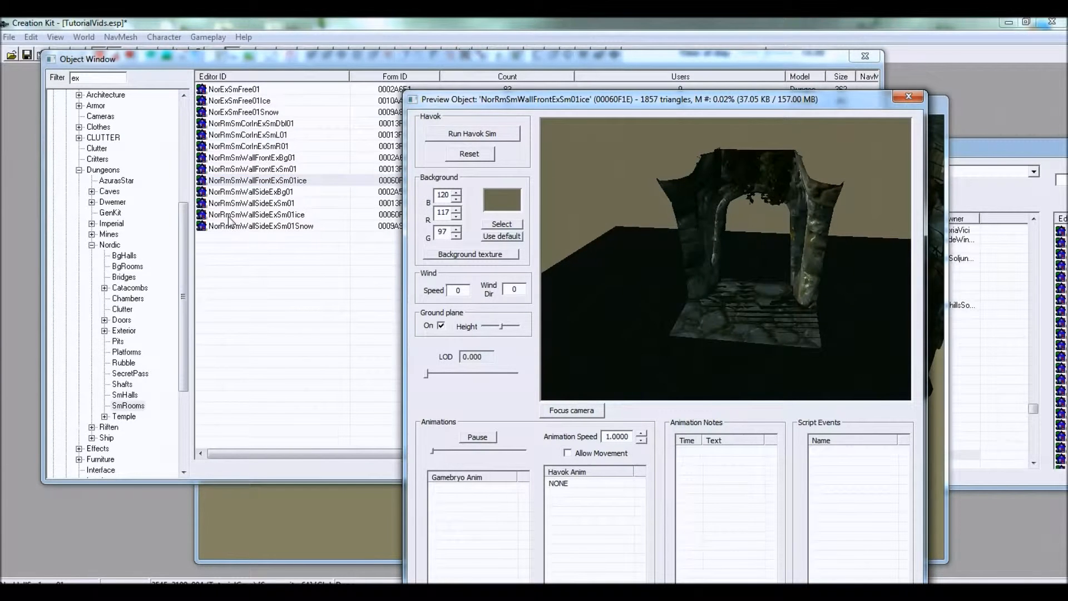
# Place the NorRmSmWallFrontExSm01 exit piece near the hallway's open end and set its Z position to 0.
pyautogui.click(272, 168)
pyautogui.moveTo(239, 172); pyautogui.dragTo(388, 213)
pyautogui.doubleClick(388, 213)
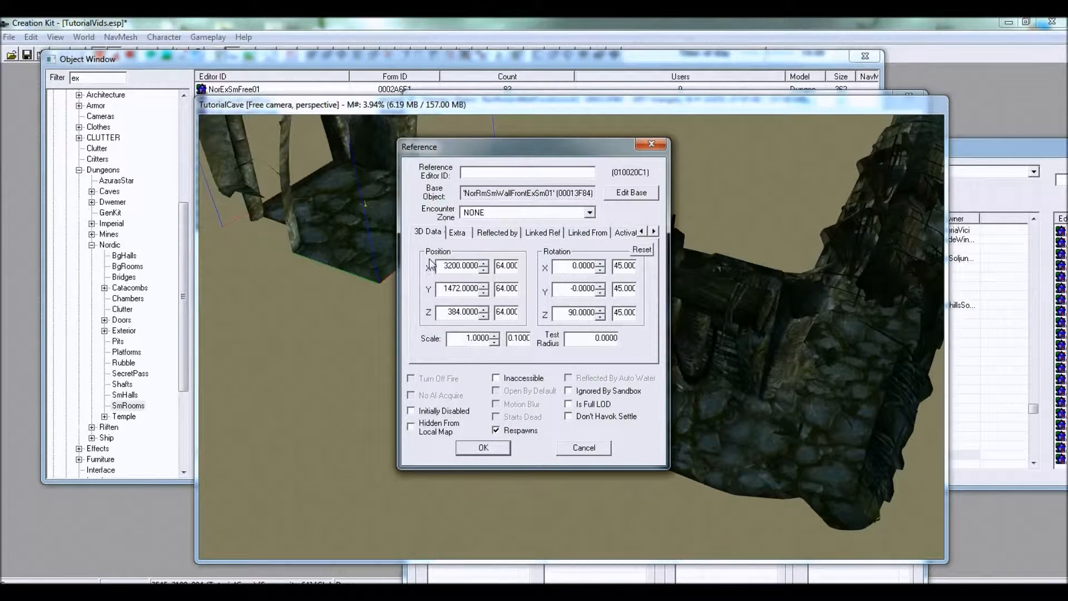
pyautogui.doubleClick(445, 313)
pyautogui.write('0')
pyautogui.click(482, 448)
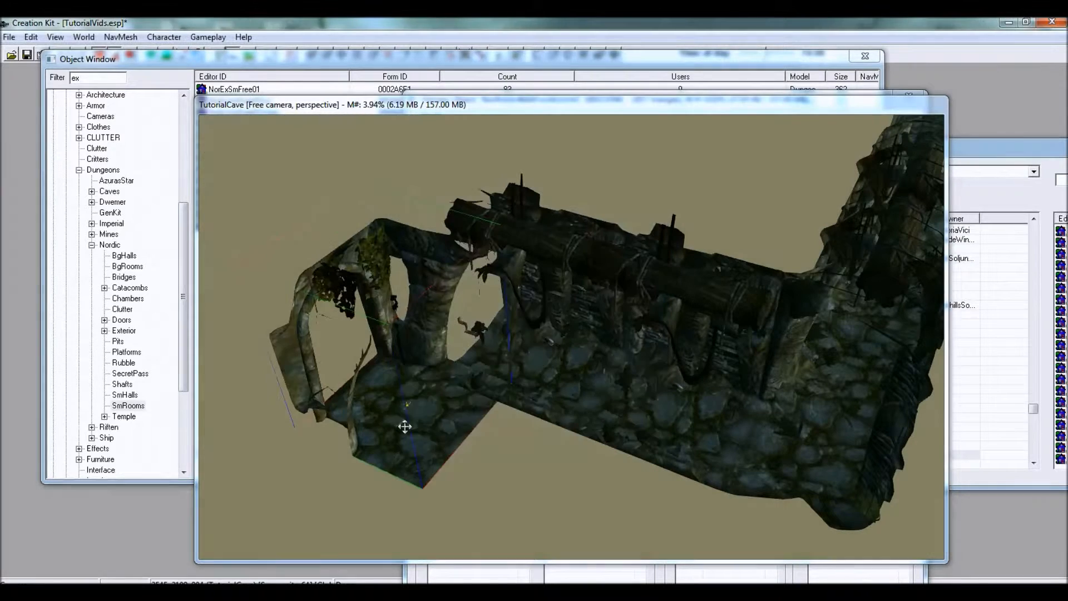
# Duplicate the hall end piece beside the room and move the copy to the hallway's open end, near the exit piece.
pyautogui.keyDown('shift'); pyautogui.moveTo(432, 335); pyautogui.dragTo(577, 331, button='middle'); pyautogui.keyUp('shift')
pyautogui.moveTo(415, 318)
pyautogui.keyDown('shift'); pyautogui.mouseDown(button='middle')
pyautogui.moveTo(453, 305)
pyautogui.moveTo(446, 331)
pyautogui.moveTo(412, 312)
pyautogui.mouseUp(button='middle'); pyautogui.keyUp('shift')
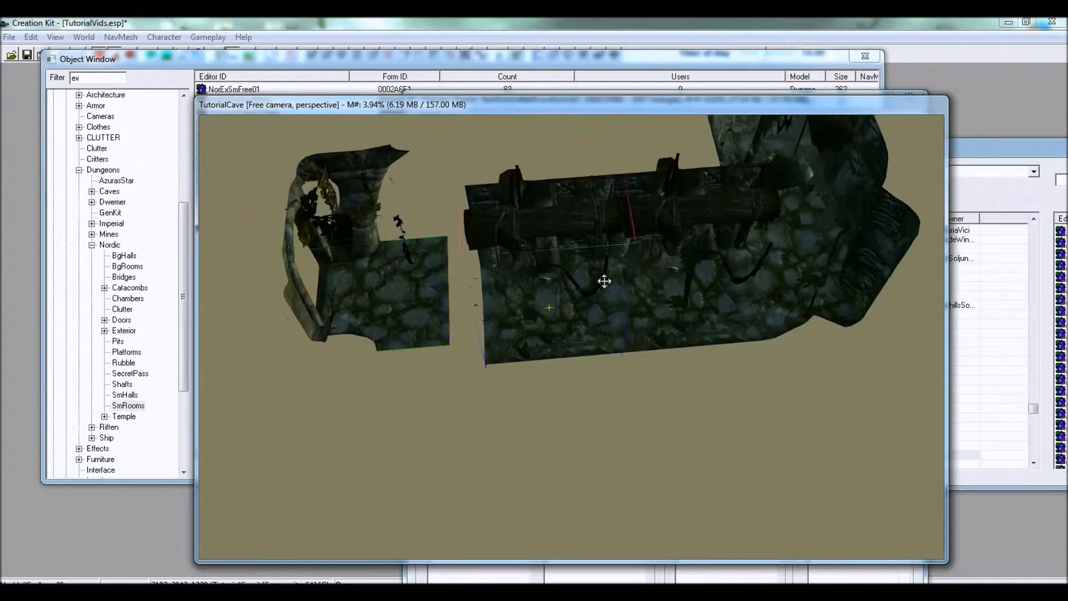
pyautogui.scroll(6, 603, 281)
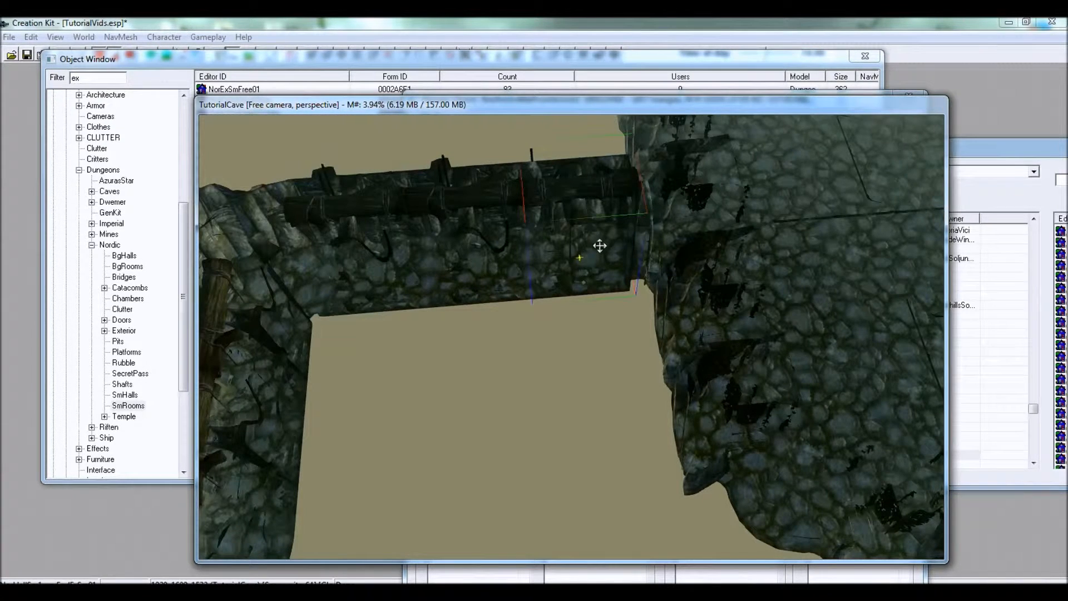
pyautogui.hotkey('ctrl', 'd')
pyautogui.moveTo(595, 247); pyautogui.dragTo(462, 495)
pyautogui.moveTo(462, 494); pyautogui.dragTo(1035, 197, button='middle')
pyautogui.hotkey('ctrl', 'z')
pyautogui.hotkey('ctrl', 'z')
pyautogui.click(1044, 244)
pyautogui.click(754, 300)
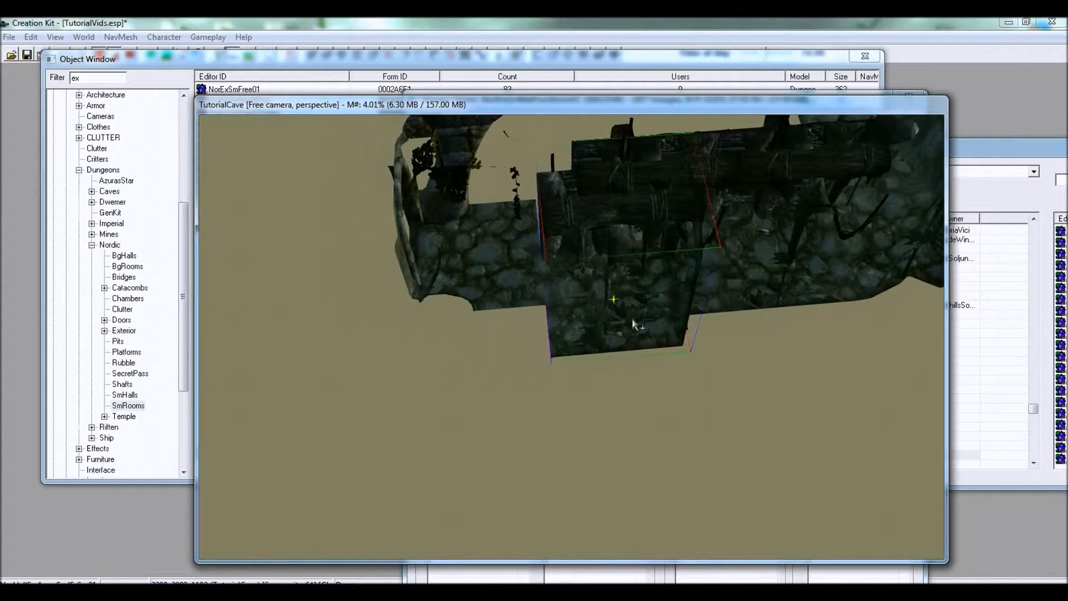
# Rotate the duplicated hall end piece to face the exit piece and fit it onto the hallway, moving the exit piece clear.
pyautogui.moveTo(637, 324); pyautogui.dragTo(586, 312, button='right')
pyautogui.moveTo(600, 343); pyautogui.dragTo(464, 308)
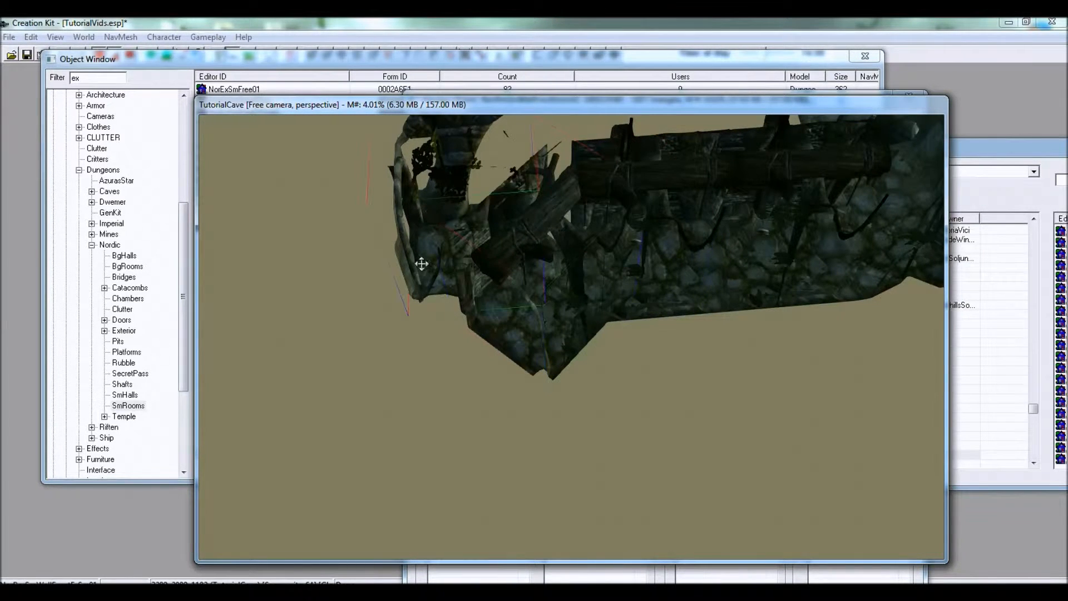
pyautogui.moveTo(421, 263); pyautogui.dragTo(317, 262)
pyautogui.moveTo(514, 283); pyautogui.dragTo(523, 297, button='right')
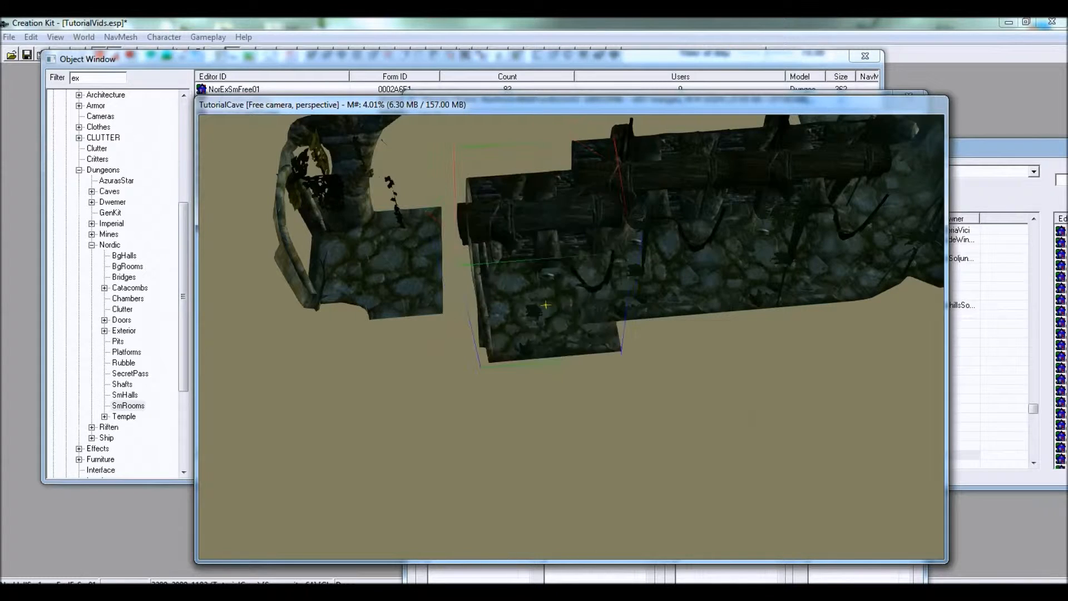
pyautogui.moveTo(523, 296); pyautogui.dragTo(483, 268)
# Join the exit wall piece to the hallway's end piece and inspect the archway from inside the hallway.
pyautogui.keyDown('shift'); pyautogui.moveTo(369, 255); pyautogui.dragTo(564, 266, button='middle'); pyautogui.keyUp('shift')
pyautogui.scroll(2, 561, 267)
pyautogui.moveTo(470, 306); pyautogui.dragTo(550, 307, button='right')
pyautogui.keyDown('shift'); pyautogui.moveTo(482, 288); pyautogui.dragTo(625, 288, button='middle'); pyautogui.keyUp('shift')
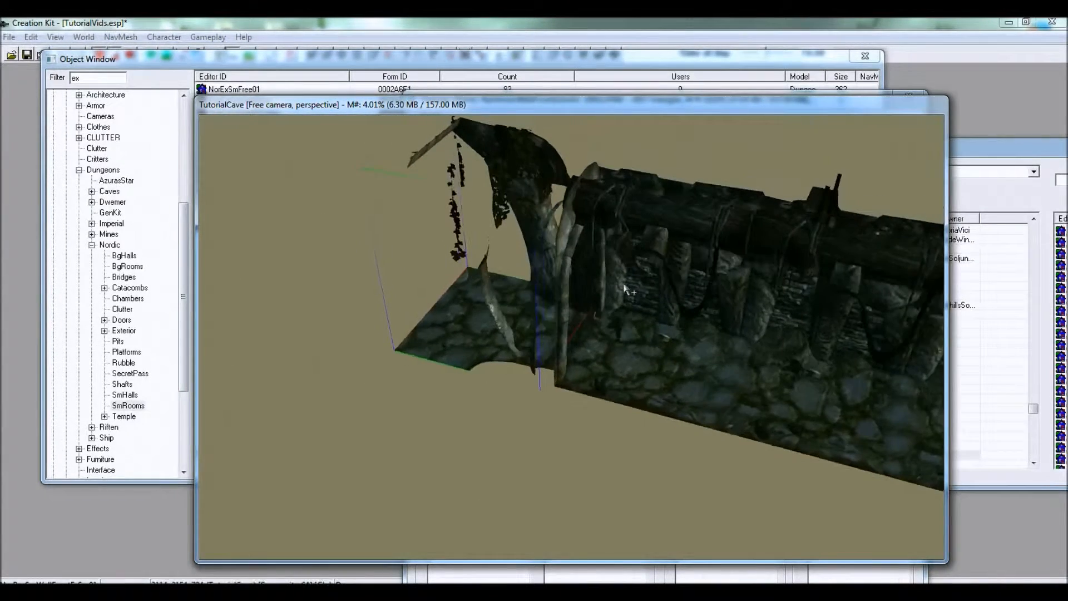
pyautogui.keyDown('shift'); pyautogui.moveTo(626, 354); pyautogui.dragTo(343, 344, button='middle'); pyautogui.keyUp('shift')
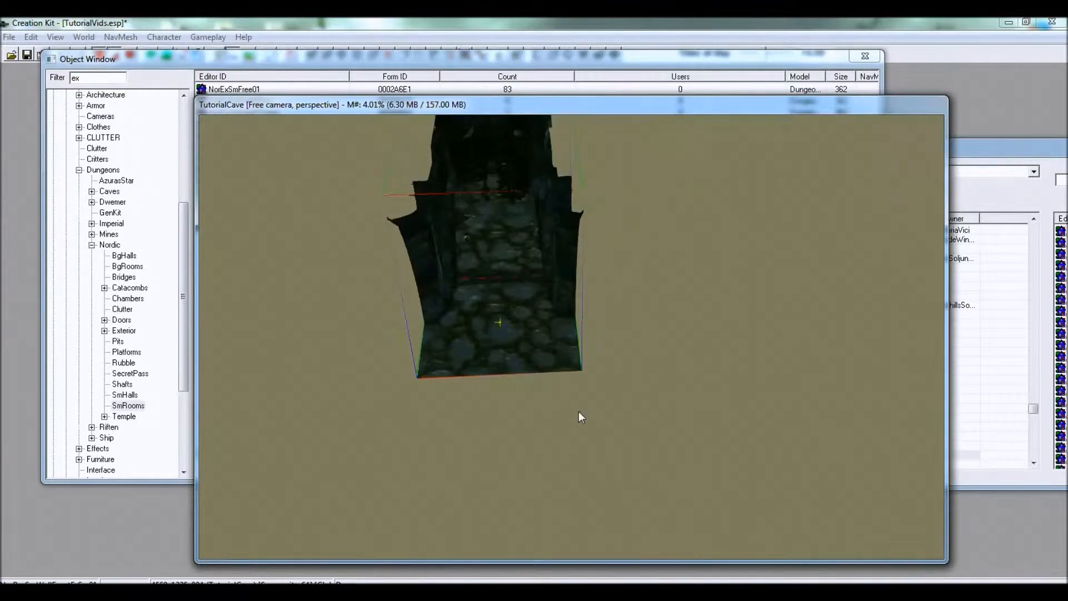
pyautogui.keyDown('shift'); pyautogui.moveTo(645, 338); pyautogui.dragTo(559, 318, button='middle'); pyautogui.keyUp('shift')
pyautogui.scroll(10, 559, 318)
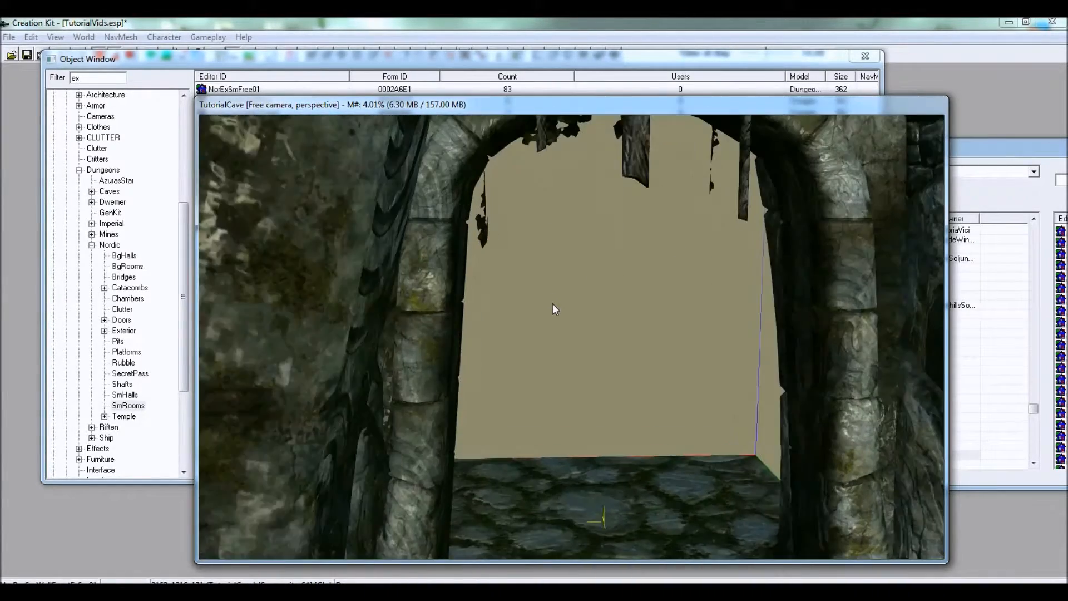
pyautogui.scroll(-5, 543, 298)
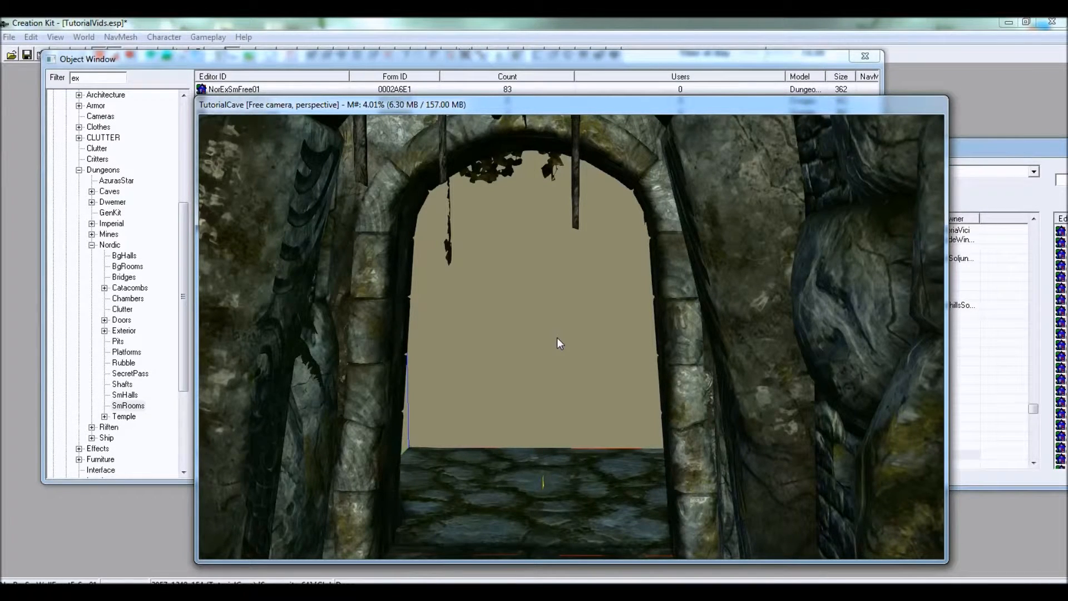
pyautogui.keyDown('shift'); pyautogui.moveTo(557, 338); pyautogui.dragTo(563, 353, button='middle'); pyautogui.keyUp('shift')
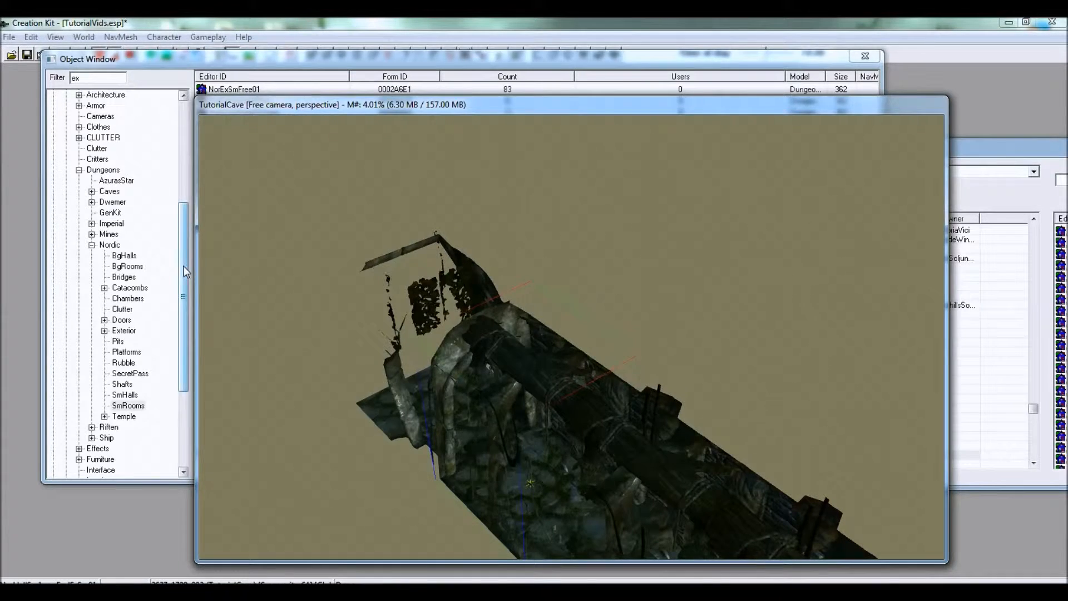
# Filter the Door objects by "nor" and preview the small Nordic load door NorDoorSmLoad01.
pyautogui.moveTo(183, 270); pyautogui.dragTo(181, 182)
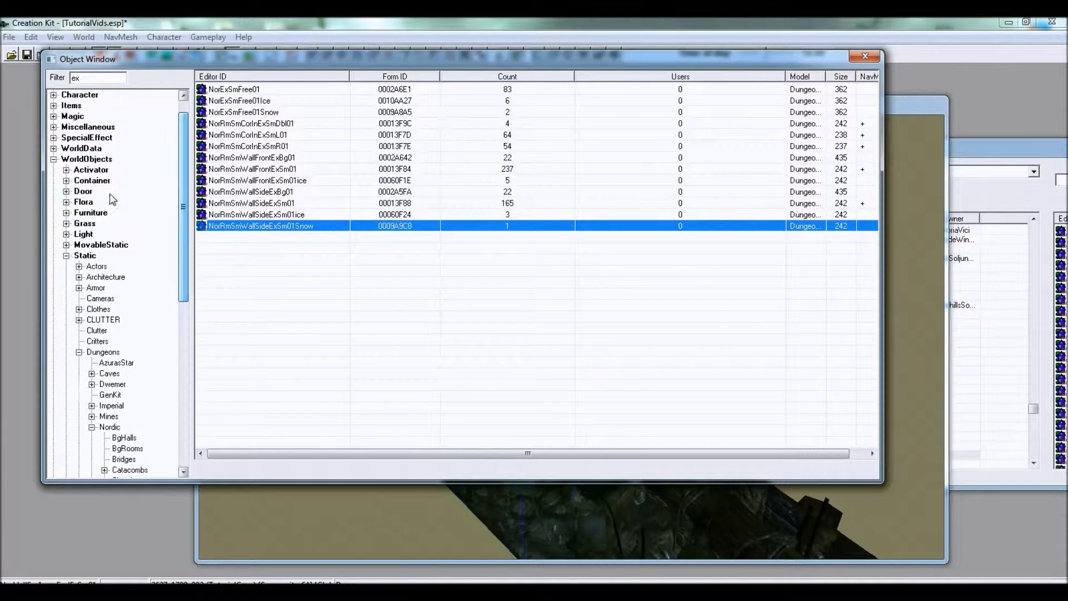
pyautogui.click(83, 191)
pyautogui.click(110, 78)
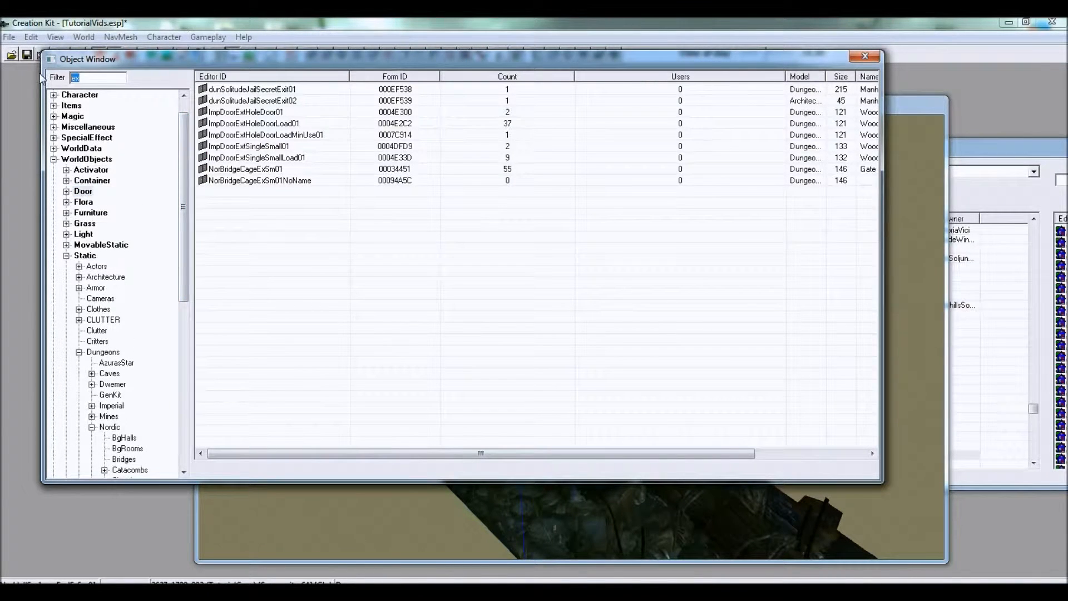
pyautogui.write('nor')
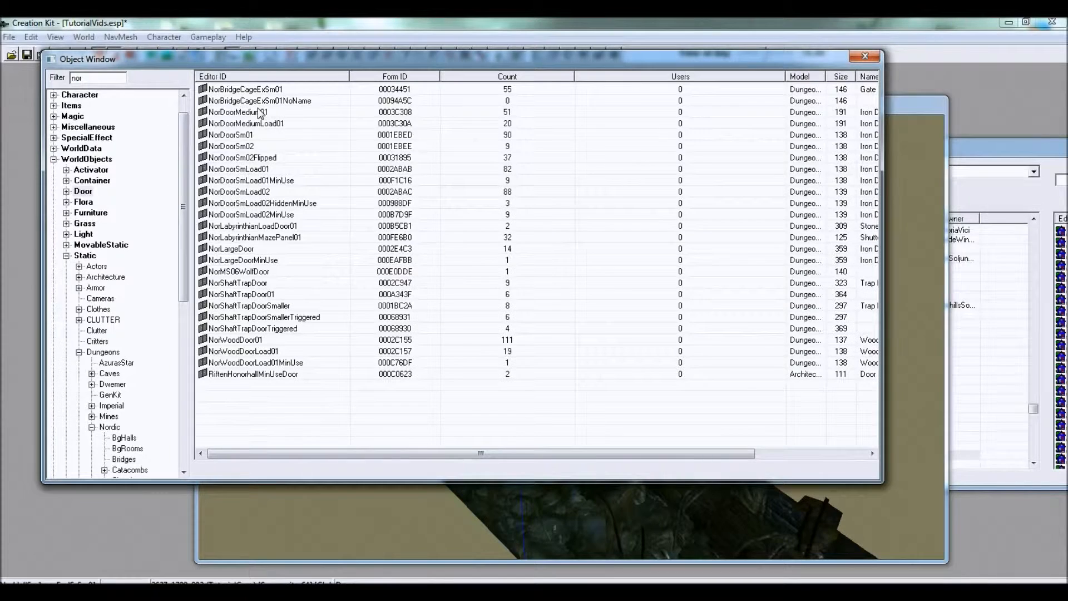
pyautogui.rightClick(239, 134)
pyautogui.click(274, 201)
pyautogui.click(224, 170)
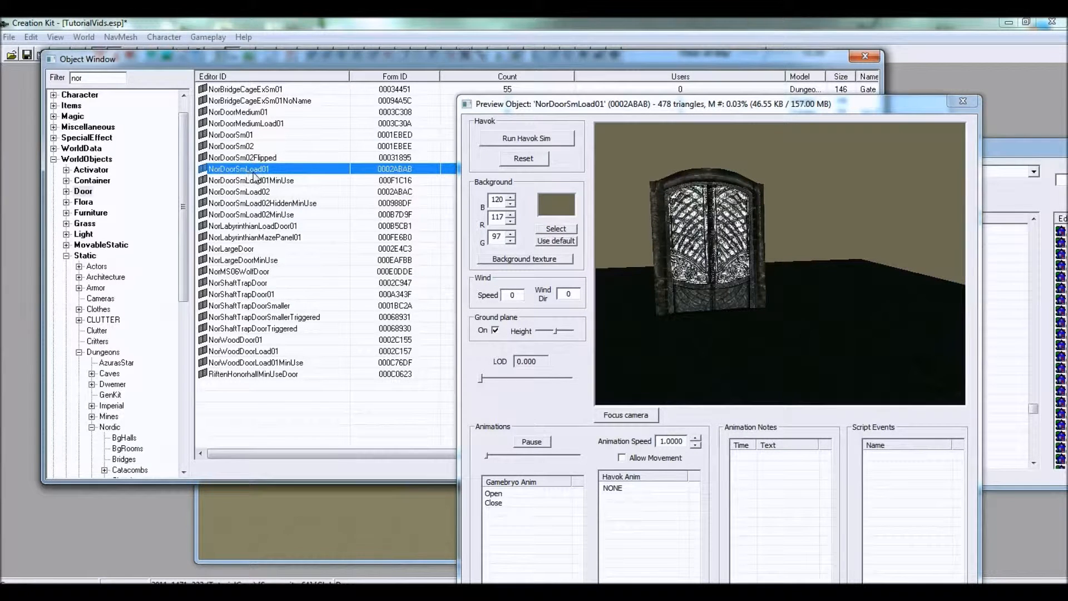
# Place the NorDoorSmLoad01 door in the exit archway at the hallway's end.
pyautogui.moveTo(239, 174); pyautogui.dragTo(423, 466)
pyautogui.moveTo(503, 433); pyautogui.dragTo(591, 368)
pyautogui.keyDown('shift'); pyautogui.moveTo(644, 344); pyautogui.dragTo(619, 333, button='middle'); pyautogui.keyUp('shift')
pyautogui.scroll(3, 573, 323)
pyautogui.scroll(3, 572, 328)
pyautogui.scroll(-2, 614, 381)
pyautogui.moveTo(614, 380)
pyautogui.keyDown('shift'); pyautogui.mouseDown(button='middle')
pyautogui.moveTo(610, 326)
pyautogui.moveTo(625, 366)
pyautogui.moveTo(682, 410)
pyautogui.moveTo(726, 396)
pyautogui.moveTo(687, 360)
pyautogui.moveTo(672, 383)
pyautogui.moveTo(747, 382)
pyautogui.moveTo(610, 363)
pyautogui.mouseUp(button='middle'); pyautogui.keyUp('shift')
pyautogui.scroll(-3, 625, 365)
pyautogui.scroll(3, 684, 361)
pyautogui.scroll(-2, 683, 361)
pyautogui.scroll(-3, 746, 381)
pyautogui.scroll(1, 606, 359)
# Examine the inside of the closed room, including its stone floor and surrounding walls.
pyautogui.moveTo(656, 244); pyautogui.dragTo(563, 350, button='middle')
pyautogui.keyDown('shift'); pyautogui.moveTo(565, 292); pyautogui.dragTo(576, 390, button='middle'); pyautogui.keyUp('shift')
pyautogui.scroll(-3, 576, 390)
pyautogui.keyDown('shift'); pyautogui.moveTo(563, 338); pyautogui.dragTo(528, 405, button='middle'); pyautogui.keyUp('shift')
pyautogui.scroll(2, 596, 338)
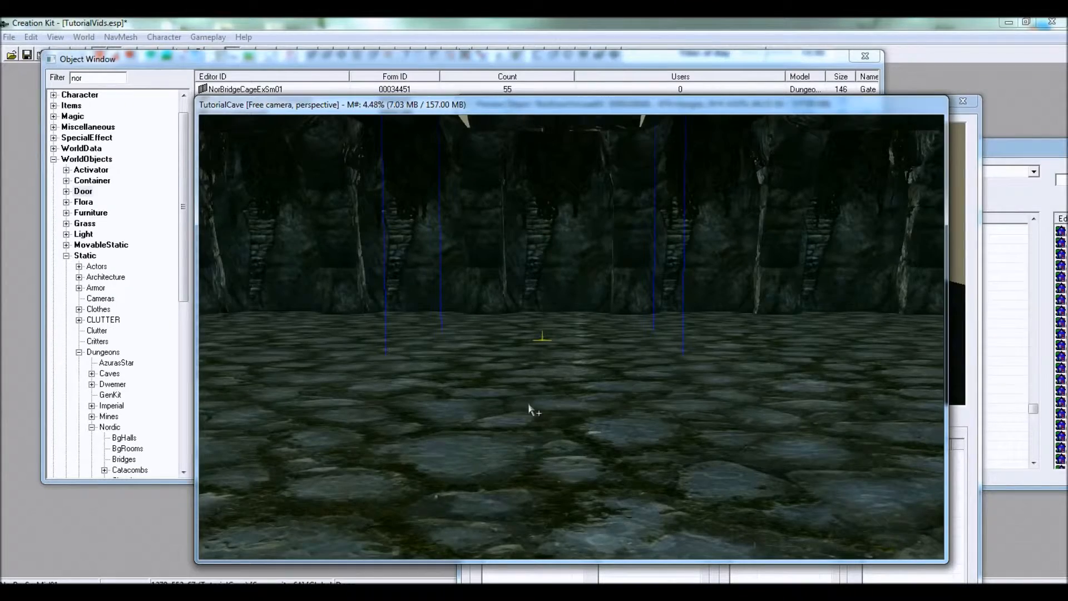
pyautogui.keyDown('shift'); pyautogui.moveTo(579, 301); pyautogui.dragTo(611, 349, button='middle'); pyautogui.keyUp('shift')
pyautogui.scroll(-2, 491, 416)
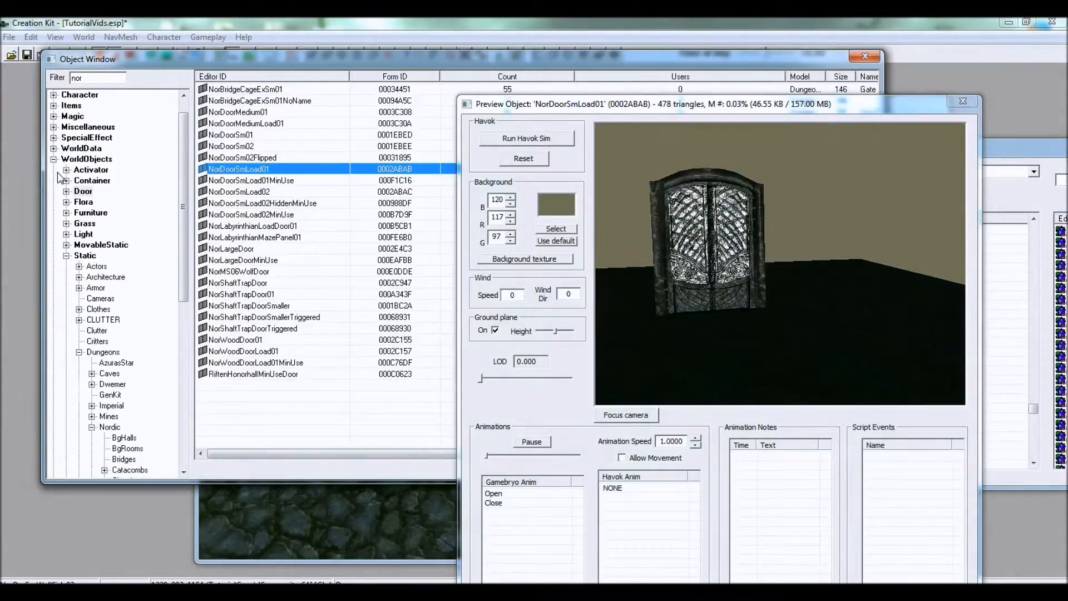
# Tidy the object category tree and list the Static world objects filtered by "tomb".
pyautogui.press('Left')
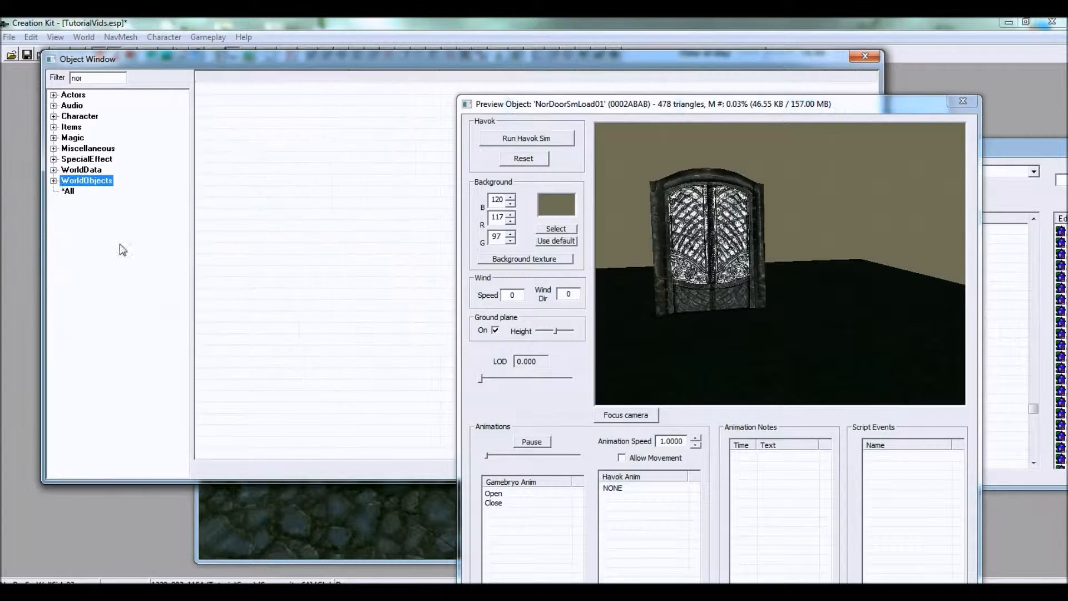
pyautogui.click(68, 190)
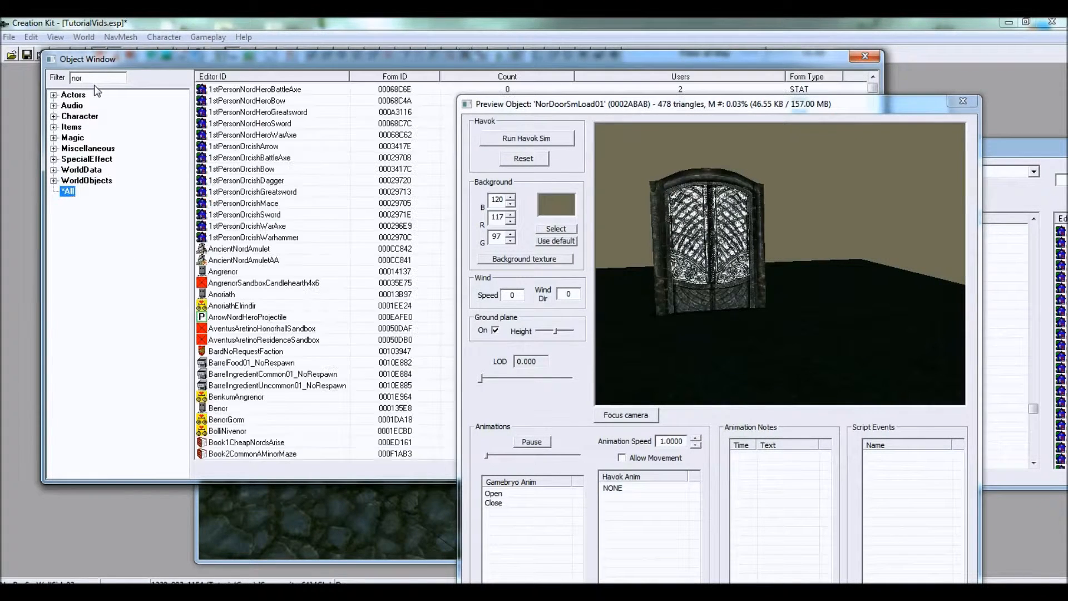
pyautogui.click(54, 181)
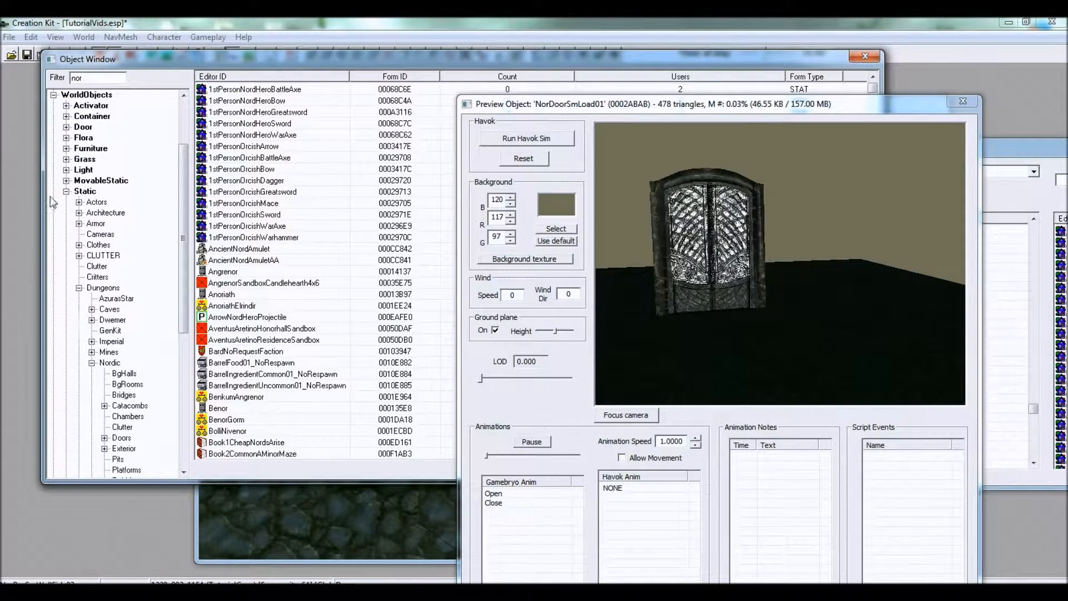
pyautogui.click(66, 191)
pyautogui.click(86, 278)
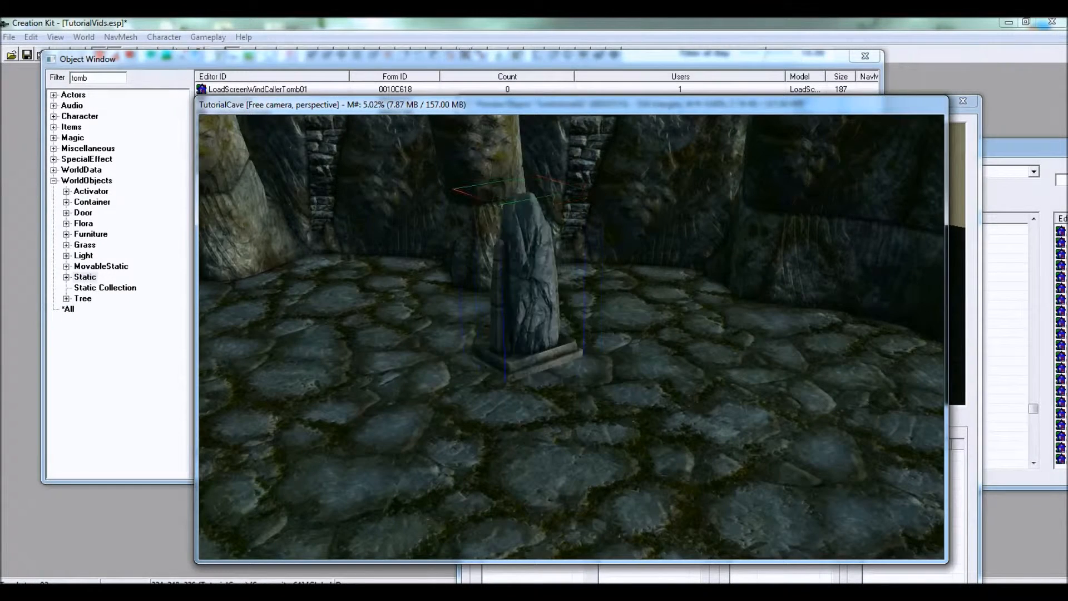
# Reposition and rotate the tombstone on the room's stone floor.
pyautogui.moveTo(538, 263); pyautogui.dragTo(551, 235)
pyautogui.moveTo(551, 234); pyautogui.dragTo(551, 233, button='right')
pyautogui.moveTo(550, 233); pyautogui.dragTo(634, 234)
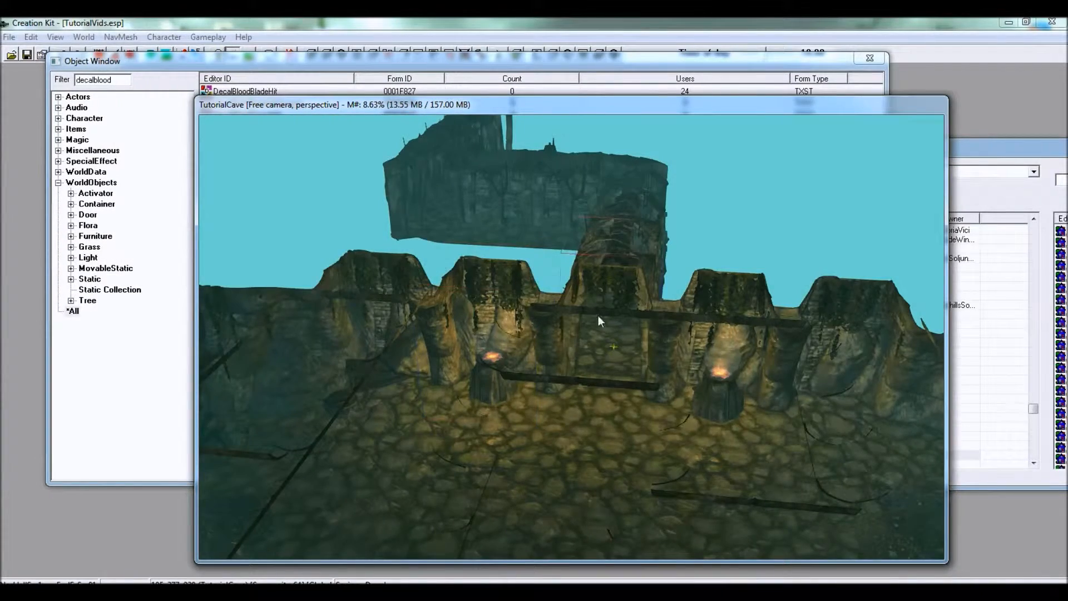
# Examine the lit, decorated room from the entrance braziers past the rubble to the altar table holding the blade.
pyautogui.moveTo(598, 315)
pyautogui.mouseDown(button='middle')
pyautogui.moveTo(756, 325)
pyautogui.moveTo(746, 311)
pyautogui.moveTo(697, 350)
pyautogui.moveTo(659, 331)
pyautogui.moveTo(620, 342)
pyautogui.moveTo(589, 381)
pyautogui.moveTo(633, 398)
pyautogui.moveTo(584, 362)
pyautogui.moveTo(615, 362)
pyautogui.moveTo(574, 325)
pyautogui.moveTo(586, 376)
pyautogui.moveTo(579, 324)
pyautogui.mouseUp(button='middle')
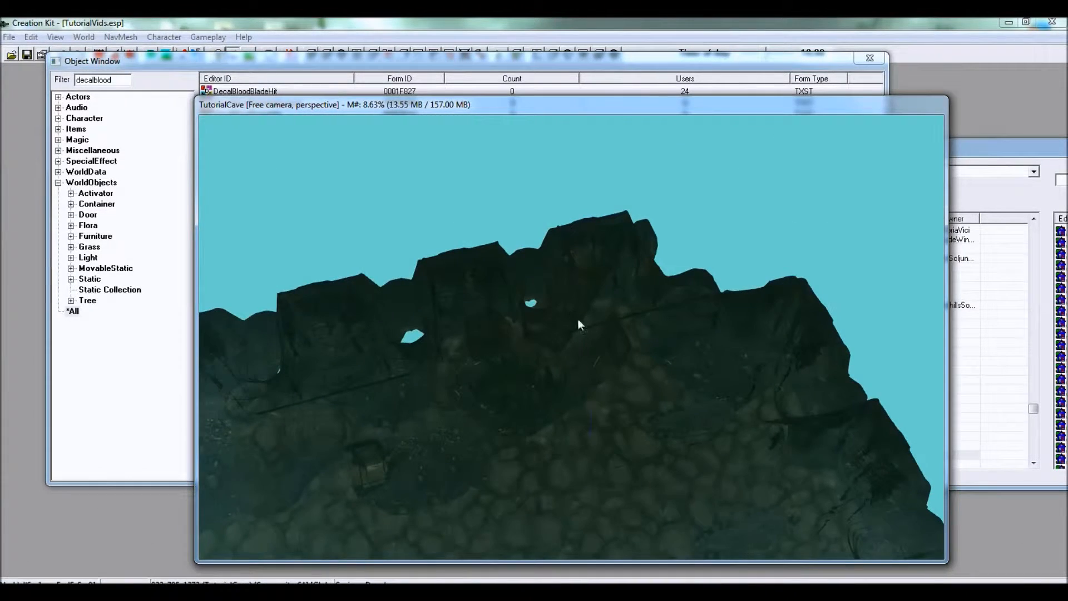
pyautogui.moveTo(606, 384); pyautogui.dragTo(580, 336, button='middle')
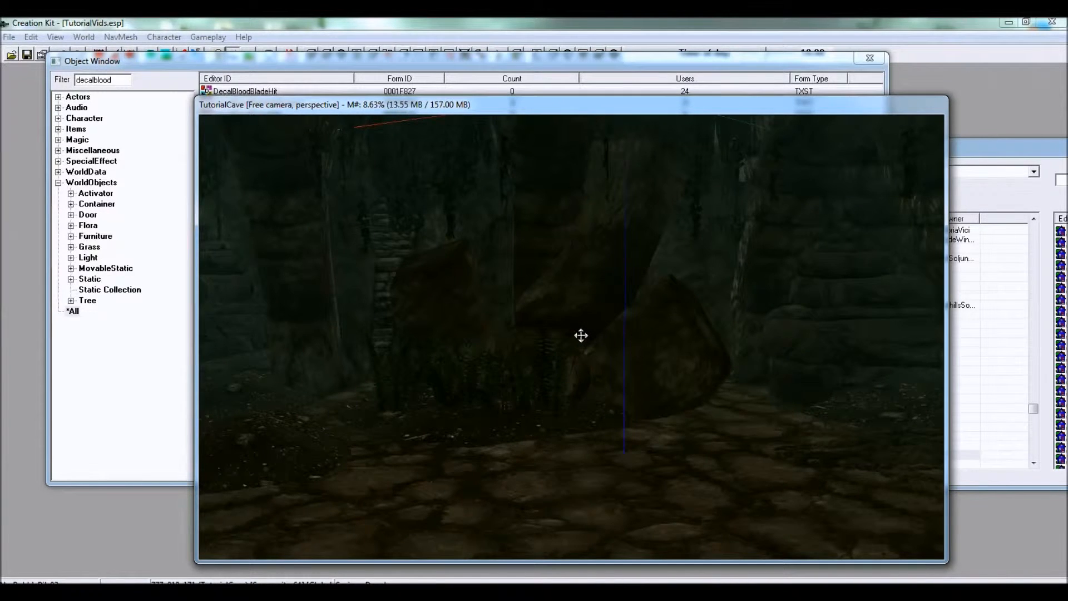
pyautogui.moveTo(617, 322); pyautogui.dragTo(591, 378, button='middle')
pyautogui.moveTo(484, 310); pyautogui.dragTo(560, 285, button='middle')
pyautogui.moveTo(535, 349); pyautogui.dragTo(572, 312, button='middle')
pyautogui.click(576, 386)
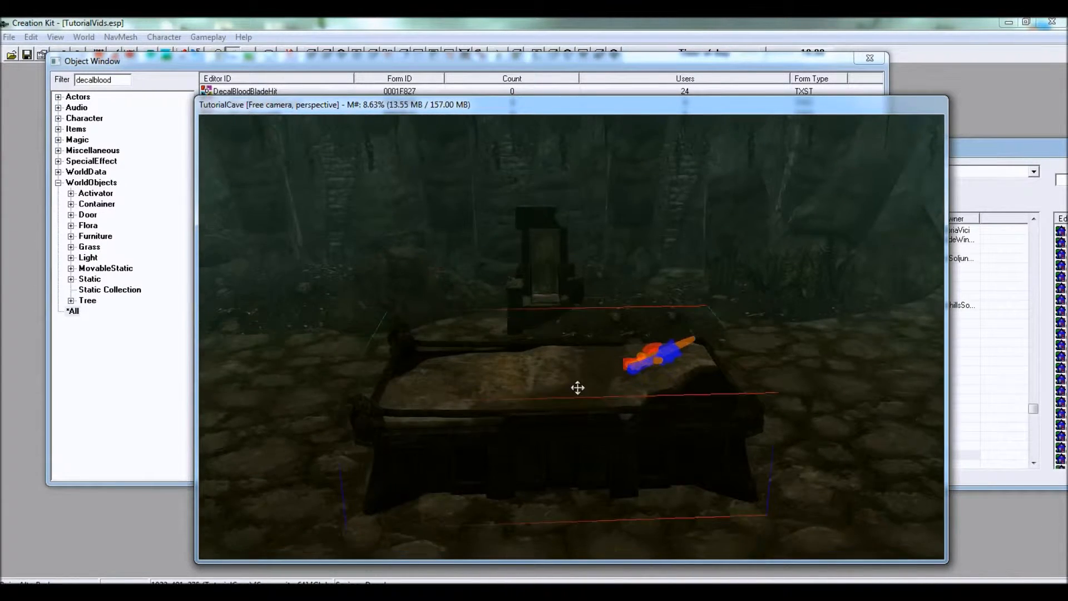
pyautogui.moveTo(577, 386); pyautogui.dragTo(574, 381, button='middle')
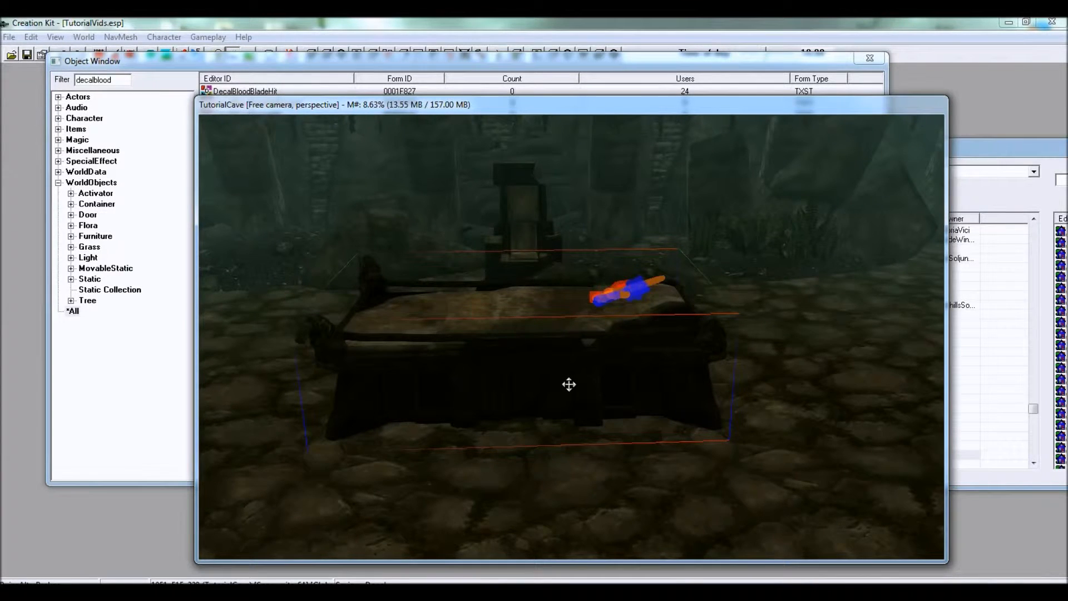
# Examine the furnishings around the altar and the dirt piles along the blood-stained wall.
pyautogui.click(744, 261)
pyautogui.moveTo(739, 312); pyautogui.dragTo(716, 307, button='middle')
pyautogui.moveTo(635, 333); pyautogui.dragTo(658, 346, button='middle')
pyautogui.moveTo(418, 356); pyautogui.dragTo(495, 277, button='middle')
pyautogui.moveTo(529, 329); pyautogui.dragTo(531, 353, button='middle')
pyautogui.click(574, 380)
pyautogui.moveTo(574, 380); pyautogui.dragTo(662, 435, button='middle')
pyautogui.moveTo(470, 374); pyautogui.dragTo(539, 391, button='middle')
pyautogui.scroll(10, 537, 374)
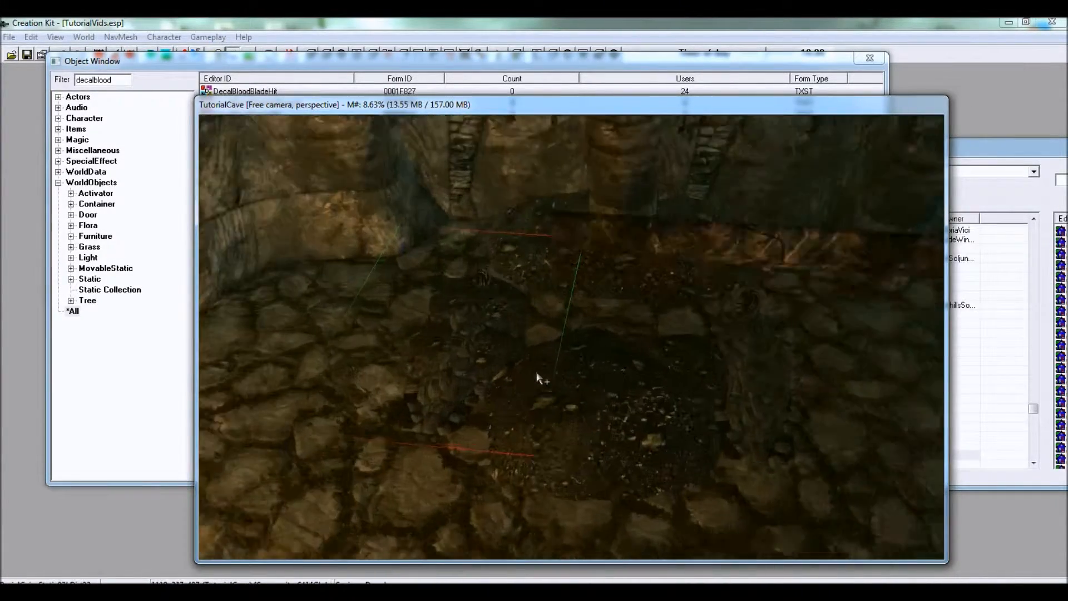
pyautogui.click(519, 347)
pyautogui.click(528, 301)
# Examine the hallway connection, the whole decorated room from above, the altar, and the brazier by the entrance.
pyautogui.moveTo(528, 300); pyautogui.dragTo(681, 391, button='middle')
pyautogui.click(676, 279)
pyautogui.scroll(4, 572, 312)
pyautogui.click(560, 315)
pyautogui.scroll(-5, 547, 335)
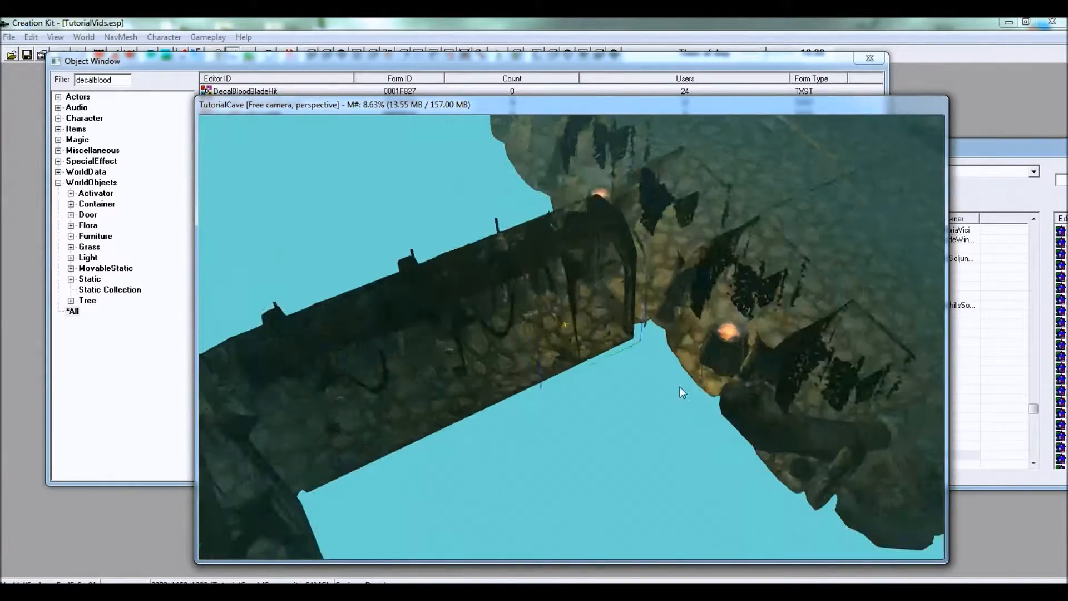
pyautogui.scroll(-3, 681, 391)
pyautogui.moveTo(625, 328); pyautogui.dragTo(578, 361, button='middle')
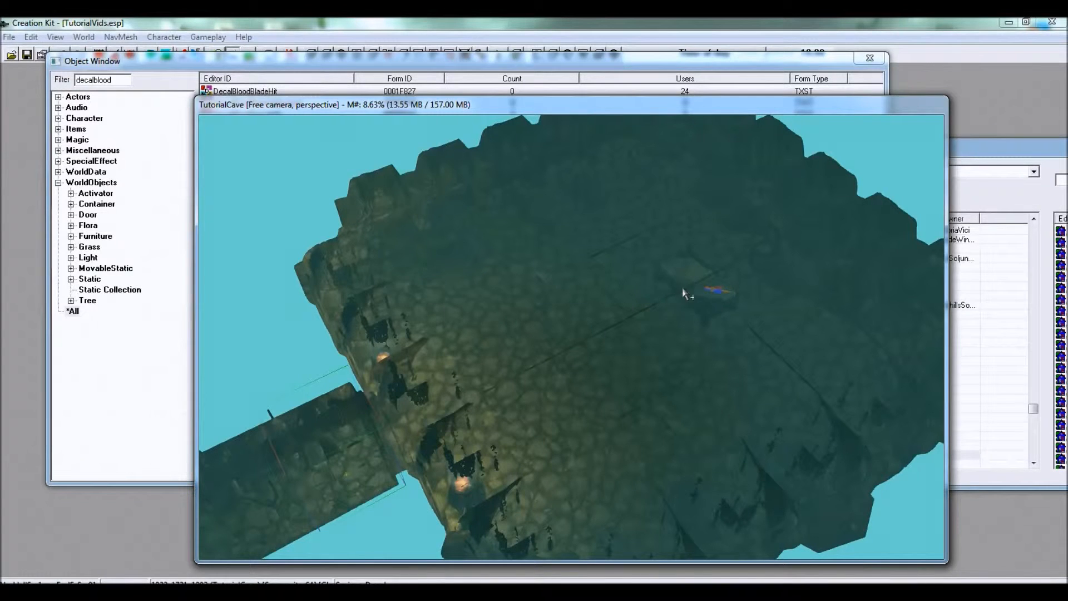
pyautogui.moveTo(518, 480); pyautogui.dragTo(596, 360, button='middle')
pyautogui.scroll(6, 595, 364)
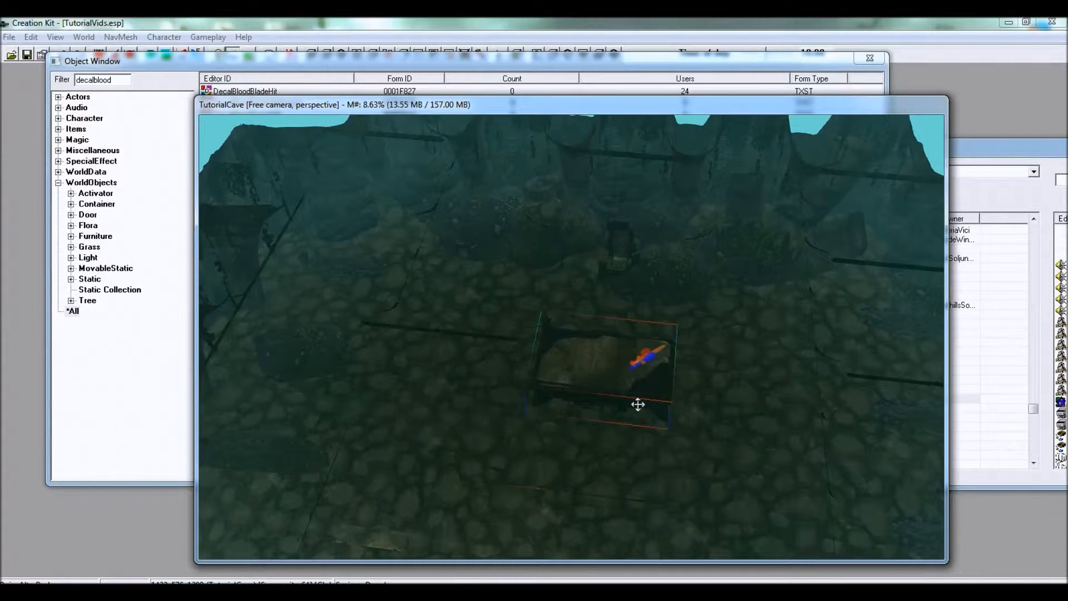
pyautogui.keyDown('shift'); pyautogui.moveTo(617, 380); pyautogui.dragTo(621, 329, button='middle'); pyautogui.keyUp('shift')
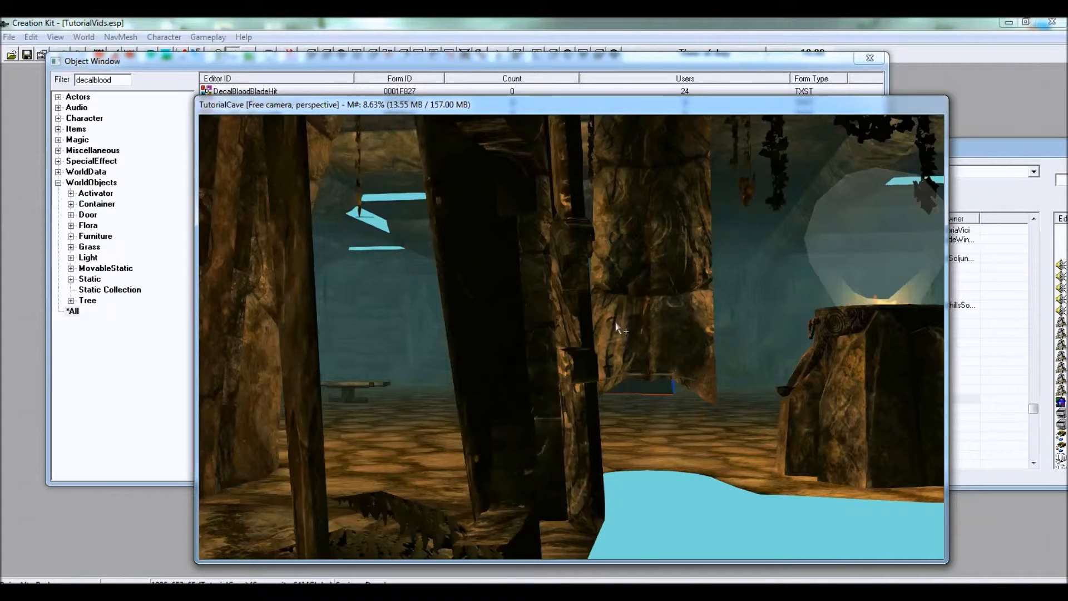
# Examine the room from the entrance braziers to the altar table and the stone floor beside it.
pyautogui.scroll(5, 621, 328)
pyautogui.keyDown('shift'); pyautogui.moveTo(589, 380); pyautogui.dragTo(617, 271, button='middle'); pyautogui.keyUp('shift')
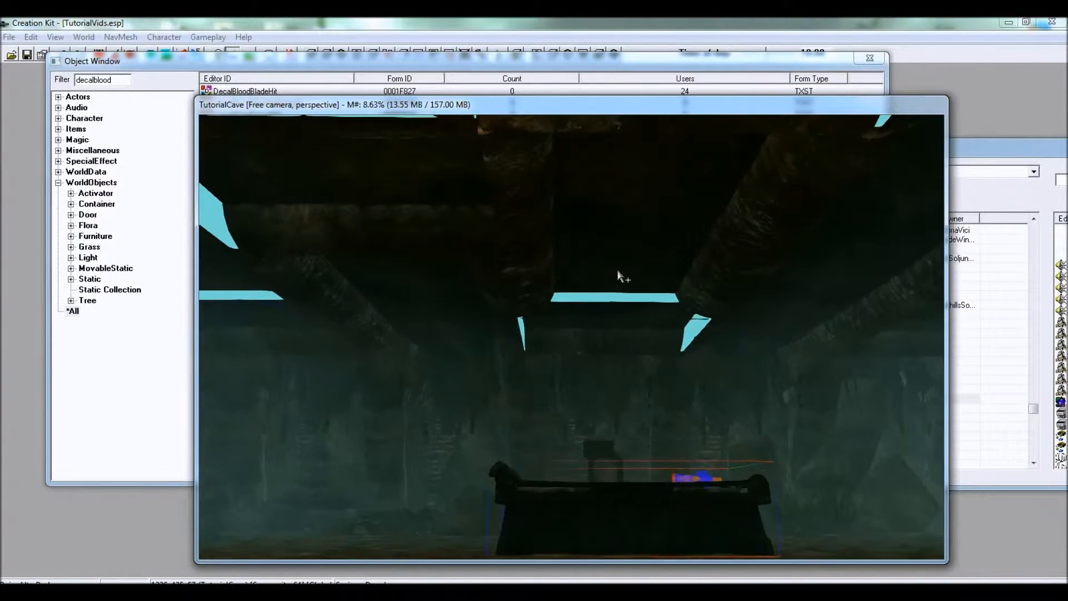
pyautogui.keyDown('shift'); pyautogui.moveTo(657, 334); pyautogui.dragTo(562, 312, button='middle'); pyautogui.keyUp('shift')
pyautogui.click(607, 350)
pyautogui.scroll(5, 577, 342)
pyautogui.hotkey('ctrl', 'z')
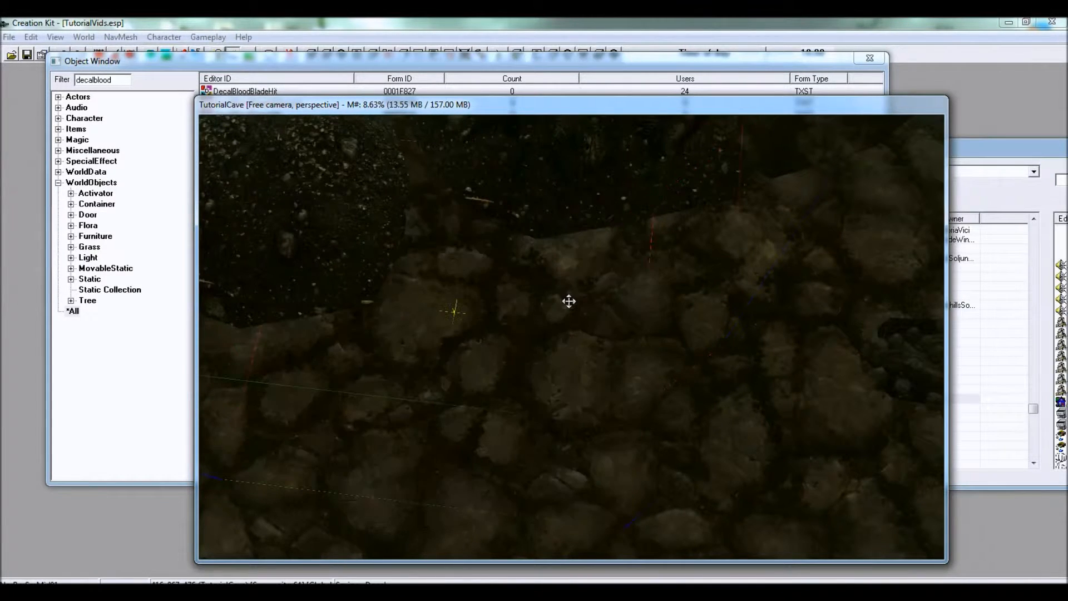
pyautogui.keyDown('shift'); pyautogui.moveTo(680, 327); pyautogui.dragTo(503, 308, button='middle'); pyautogui.keyUp('shift')
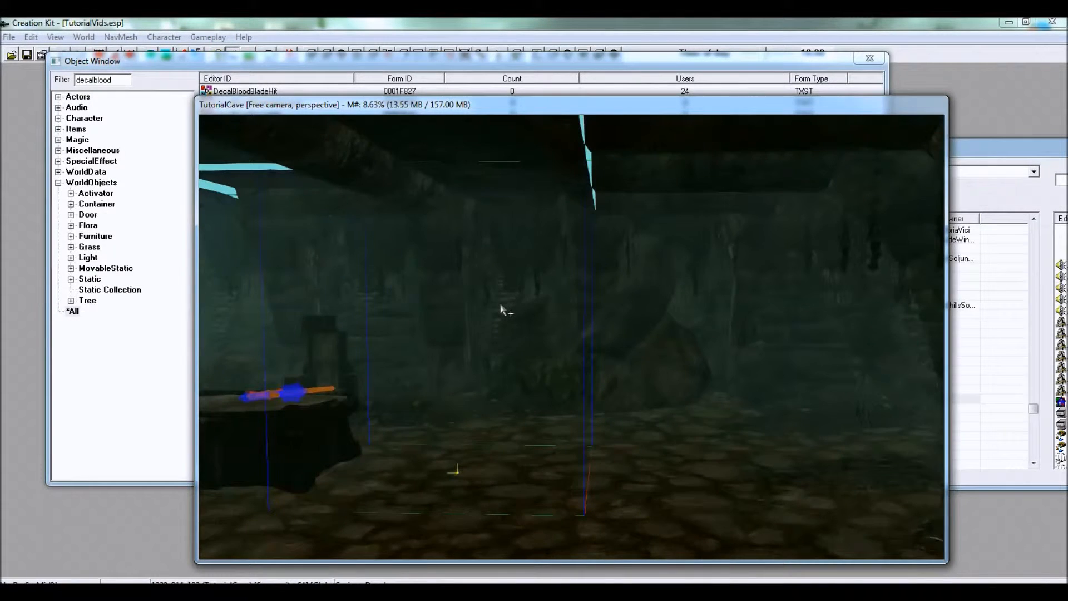
# Check the grid and angle snapping settings in the movement preferences.
pyautogui.rightClick(516, 474)
pyautogui.click(575, 360)
pyautogui.click(450, 178)
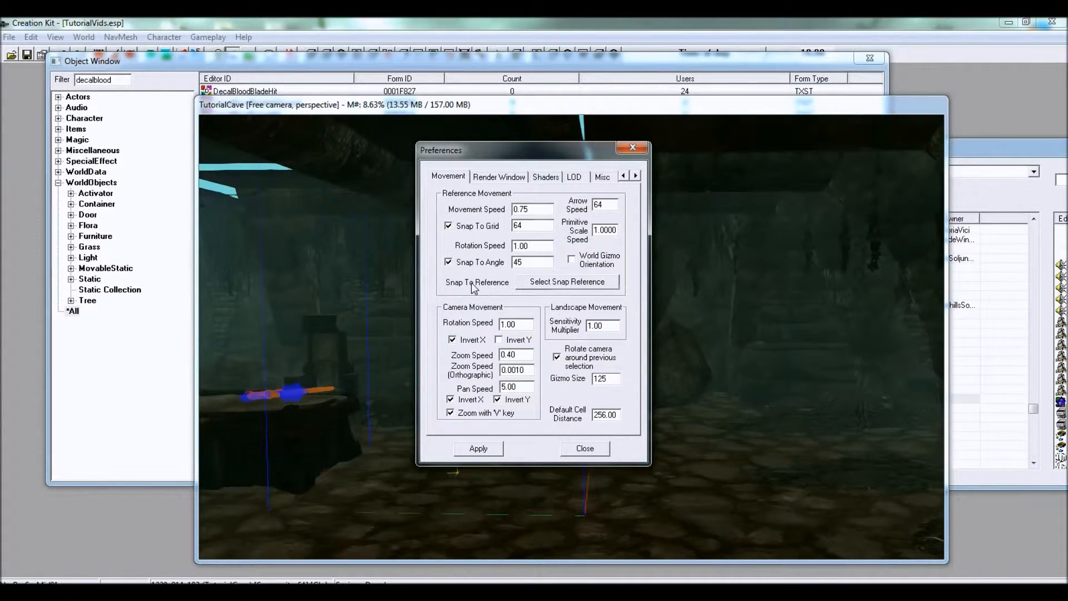
pyautogui.click(592, 448)
pyautogui.click(585, 449)
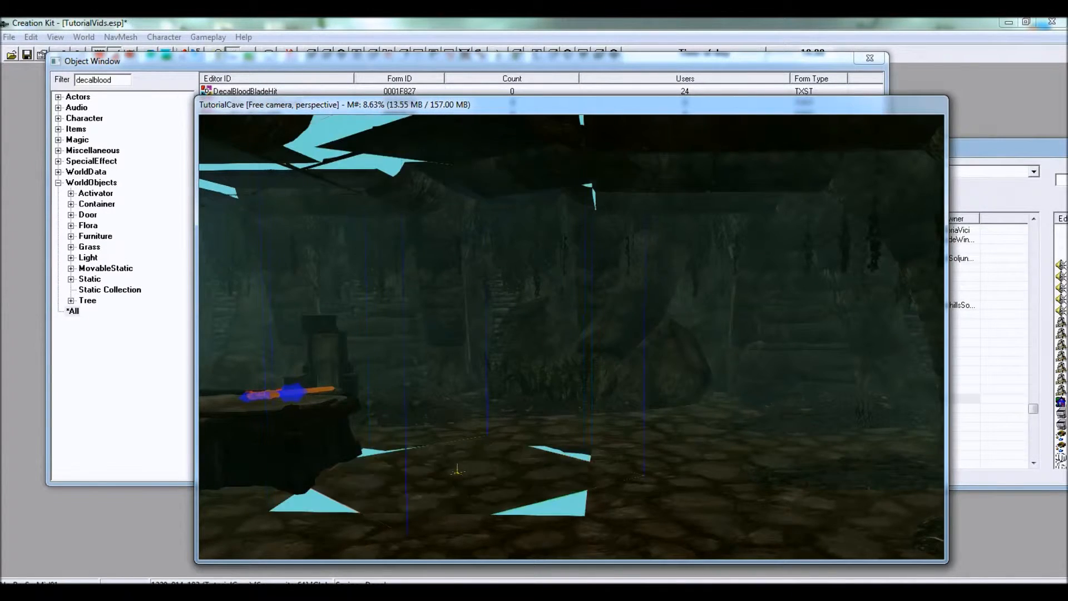
# Examine the stone floor's alignment around the altar and the whole room from above.
pyautogui.keyDown('shift'); pyautogui.moveTo(544, 466); pyautogui.dragTo(662, 467, button='middle'); pyautogui.keyUp('shift')
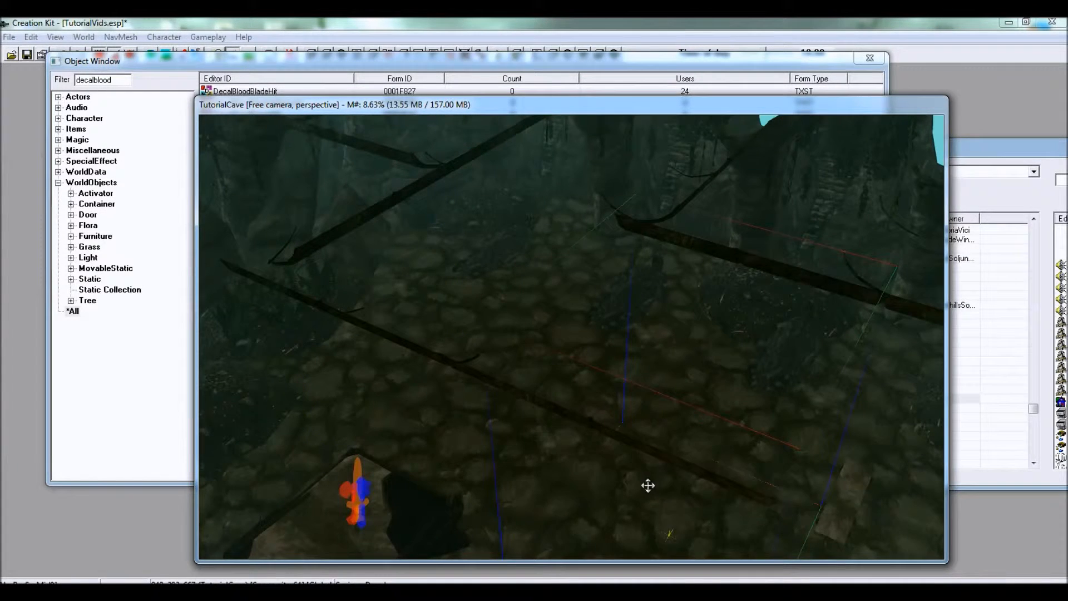
pyautogui.keyDown('shift'); pyautogui.moveTo(646, 486); pyautogui.dragTo(555, 382, button='middle'); pyautogui.keyUp('shift')
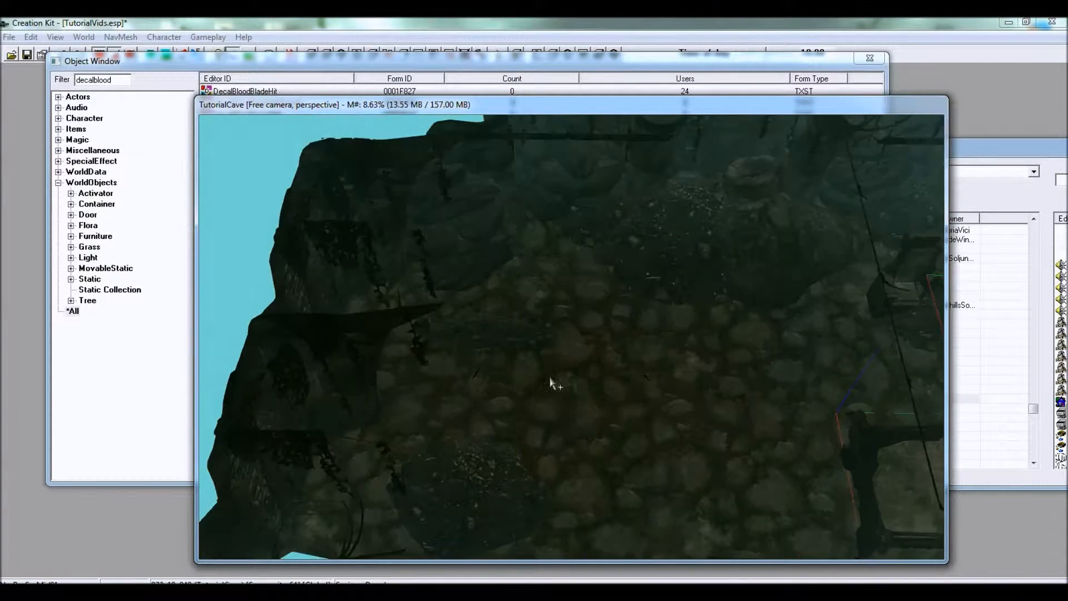
pyautogui.keyDown('shift'); pyautogui.moveTo(593, 342); pyautogui.dragTo(604, 367, button='middle'); pyautogui.keyUp('shift')
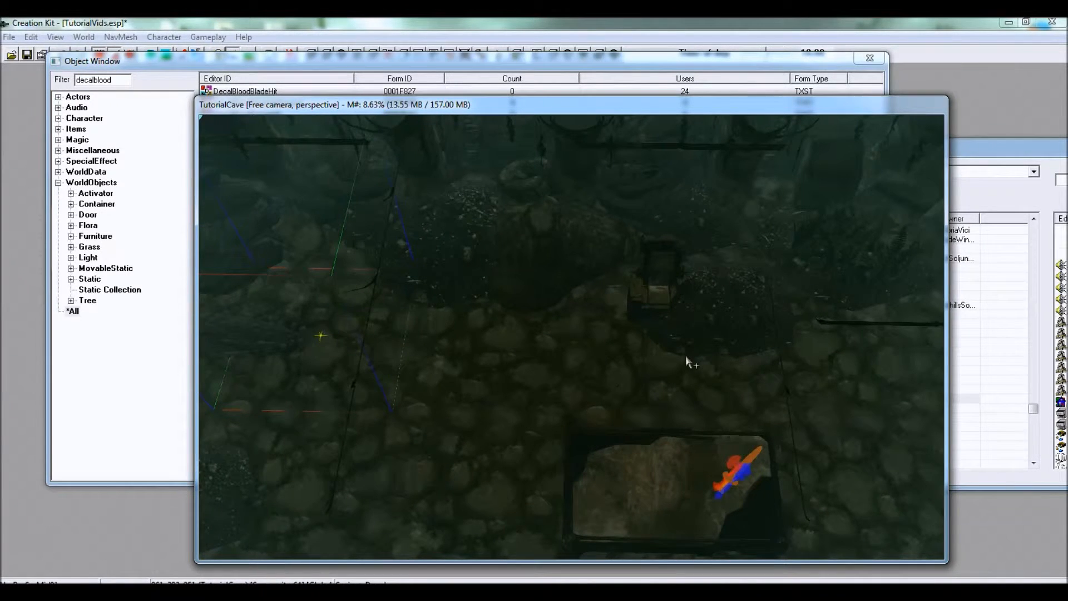
pyautogui.keyDown('shift'); pyautogui.moveTo(686, 356); pyautogui.dragTo(606, 358, button='middle'); pyautogui.keyUp('shift')
pyautogui.scroll(3, 606, 358)
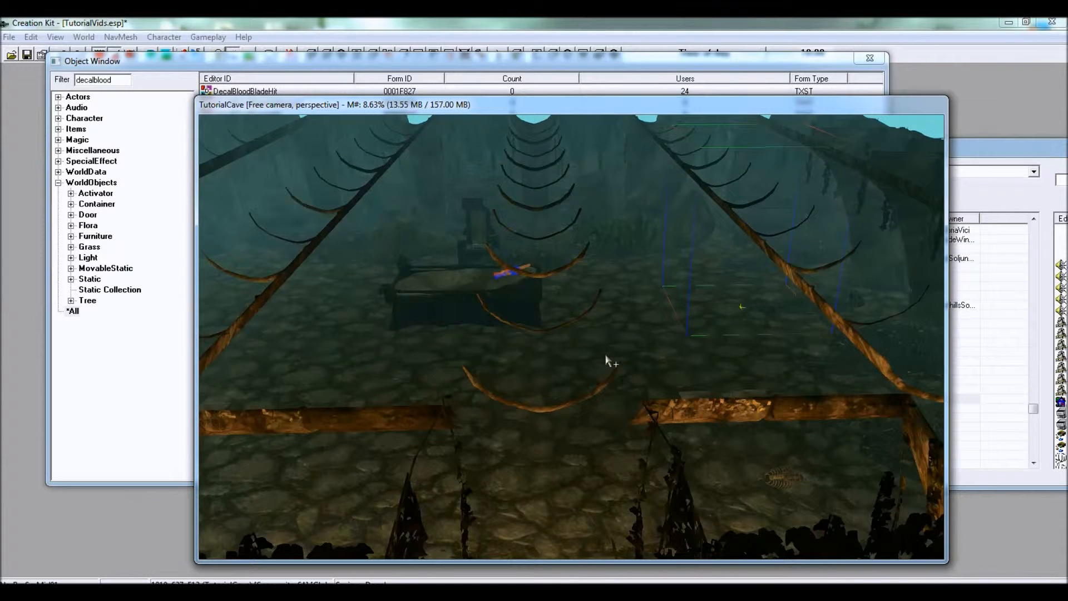
pyautogui.press('f')
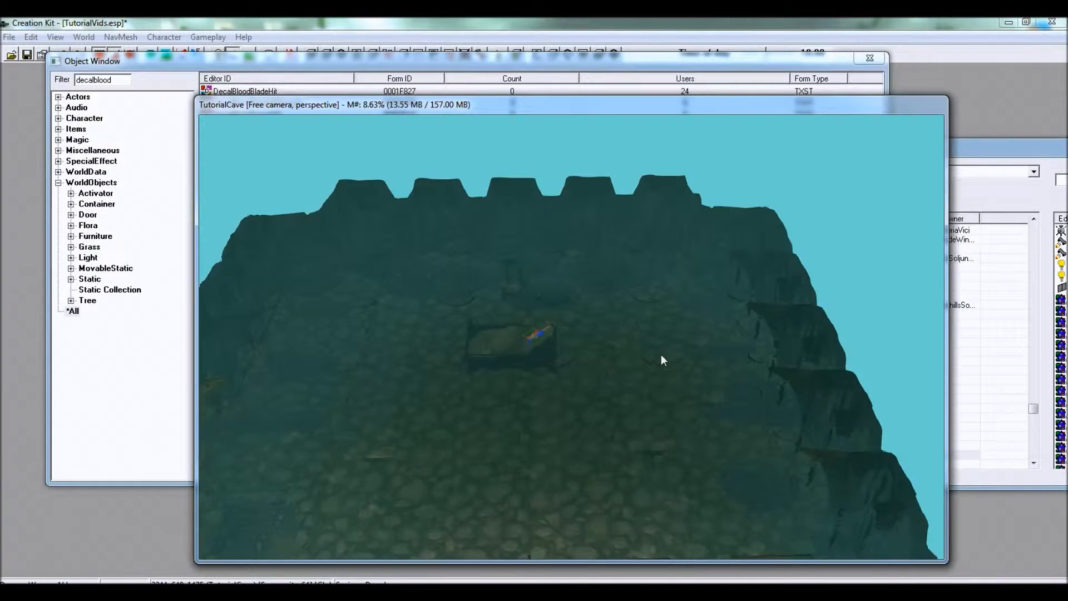
pyautogui.moveTo(660, 355); pyautogui.dragTo(601, 345, button='middle')
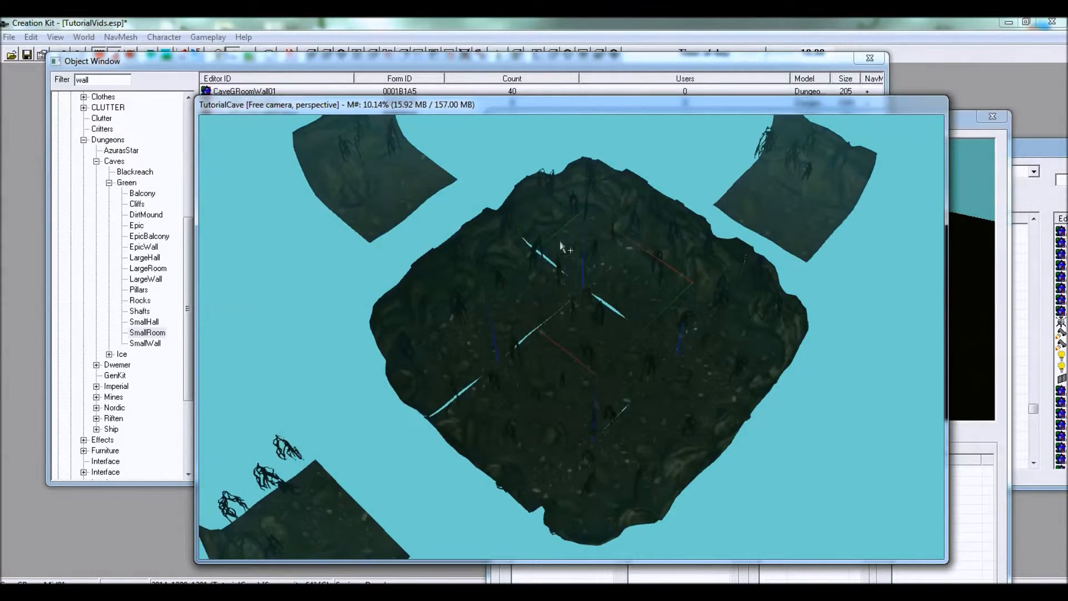
# Examine the gaps between the green cave room's wall and floor pieces, both from above and close up.
pyautogui.keyDown('shift'); pyautogui.moveTo(585, 267); pyautogui.dragTo(566, 298, button='middle'); pyautogui.keyUp('shift')
pyautogui.scroll(-3, 591, 347)
pyautogui.scroll(5, 601, 352)
pyautogui.keyDown('shift'); pyautogui.moveTo(529, 334); pyautogui.dragTo(593, 323, button='middle'); pyautogui.keyUp('shift')
pyautogui.keyDown('shift'); pyautogui.moveTo(562, 359); pyautogui.dragTo(609, 392, button='middle'); pyautogui.keyUp('shift')
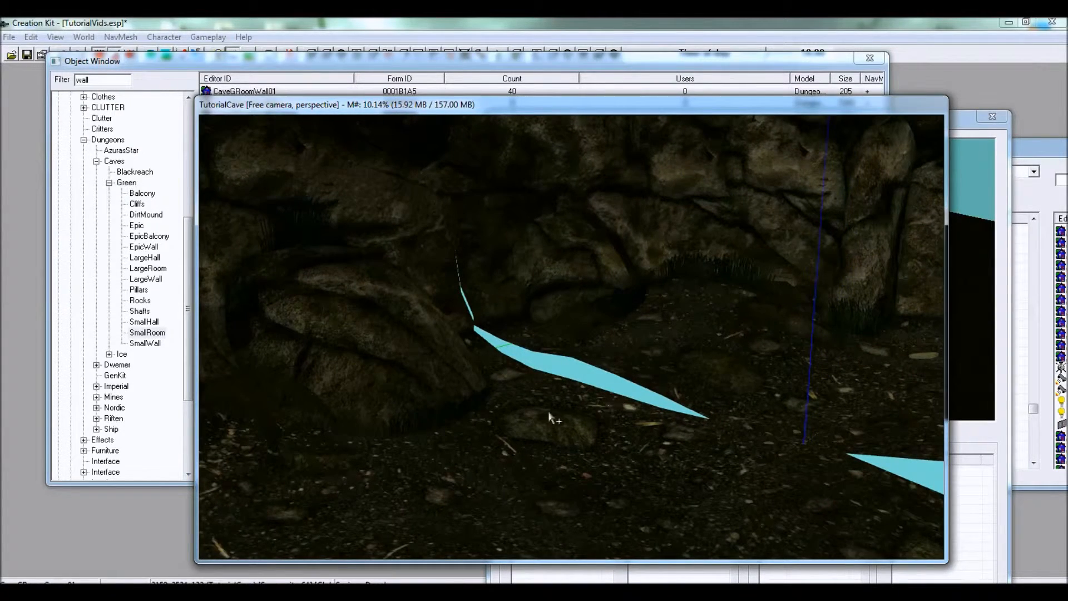
pyautogui.scroll(-10, 524, 381)
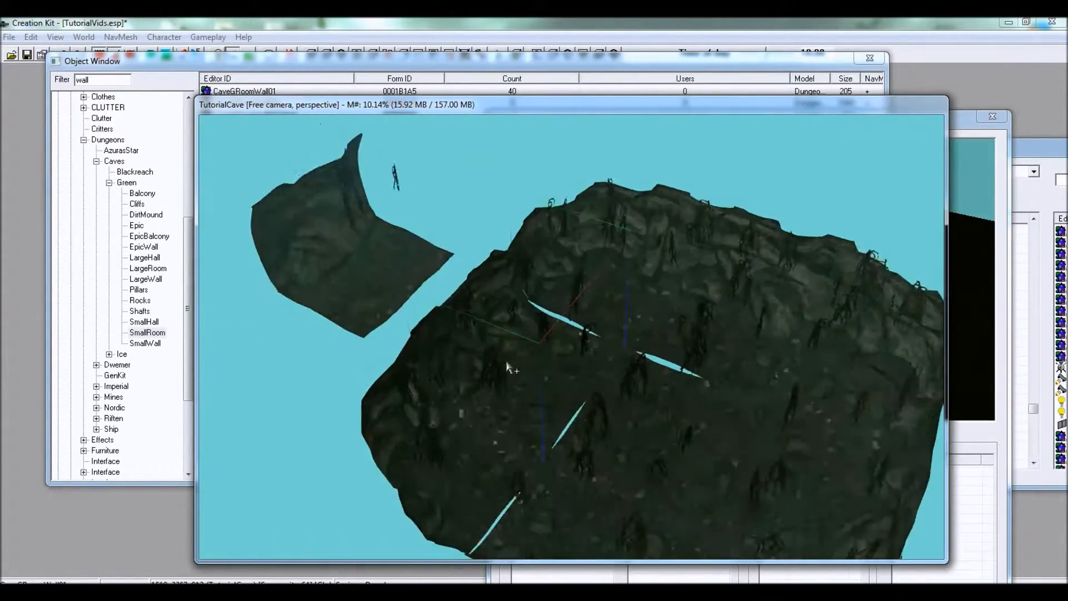
pyautogui.moveTo(695, 350); pyautogui.dragTo(677, 309, button='middle')
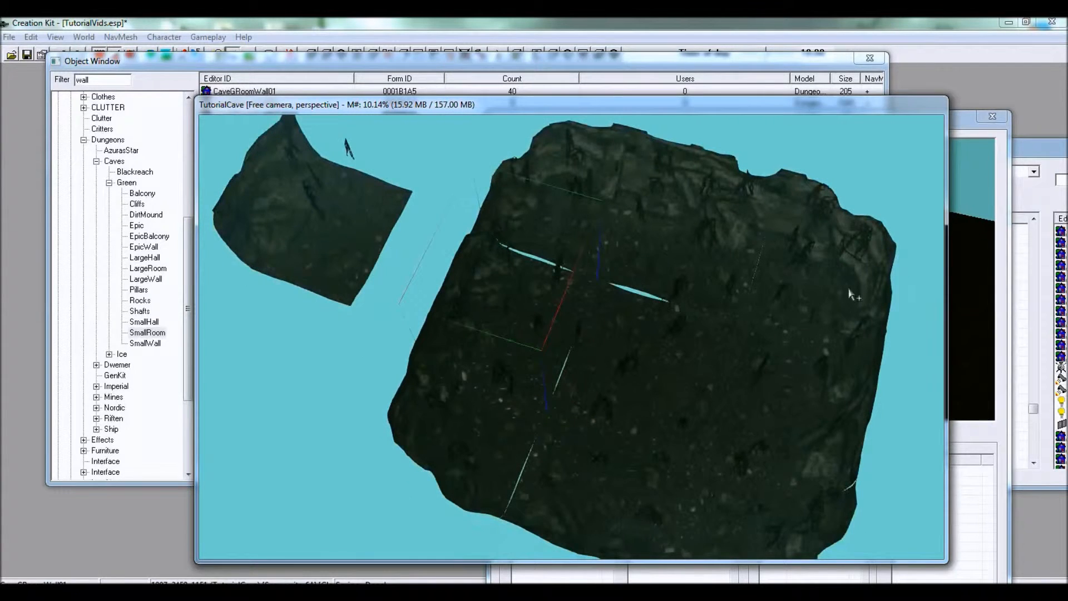
pyautogui.click(659, 385)
pyautogui.keyDown('shift'); pyautogui.moveTo(664, 378); pyautogui.dragTo(589, 392, button='middle'); pyautogui.keyUp('shift')
pyautogui.scroll(3, 674, 367)
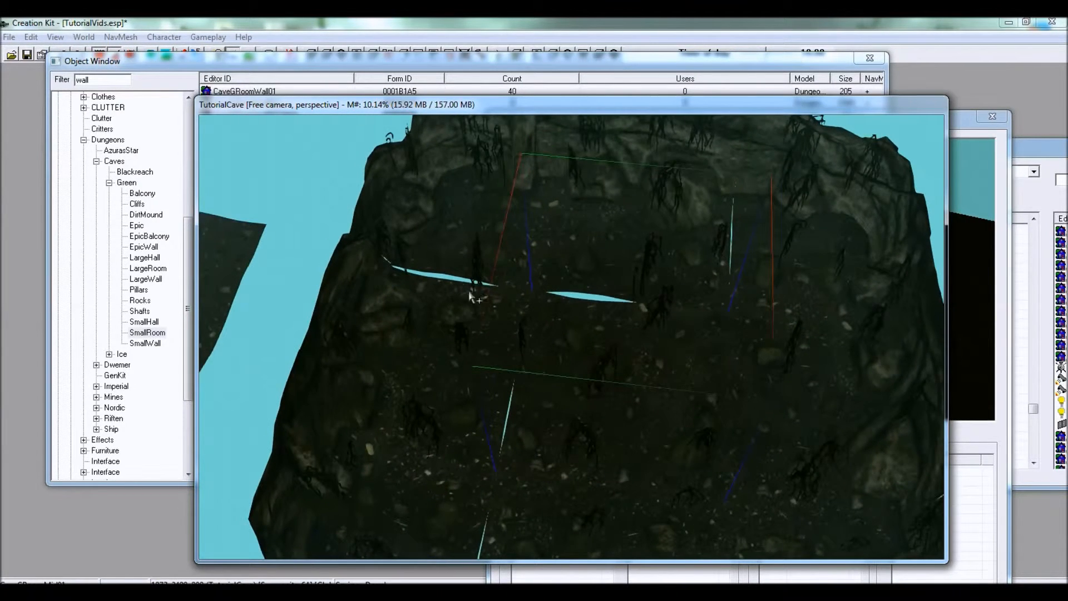
pyautogui.keyDown('shift'); pyautogui.moveTo(544, 312); pyautogui.dragTo(517, 390, button='middle'); pyautogui.keyUp('shift')
pyautogui.scroll(5, 542, 395)
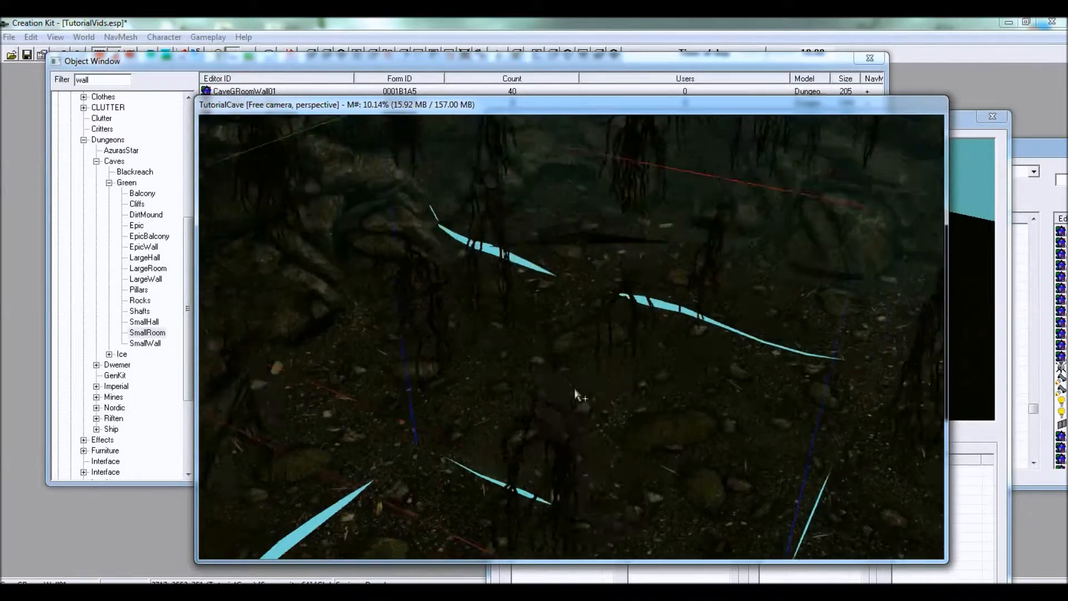
# Inspect the individual wall pieces bordering the floor gaps to find which ones meet at the seams.
pyautogui.scroll(-6, 578, 396)
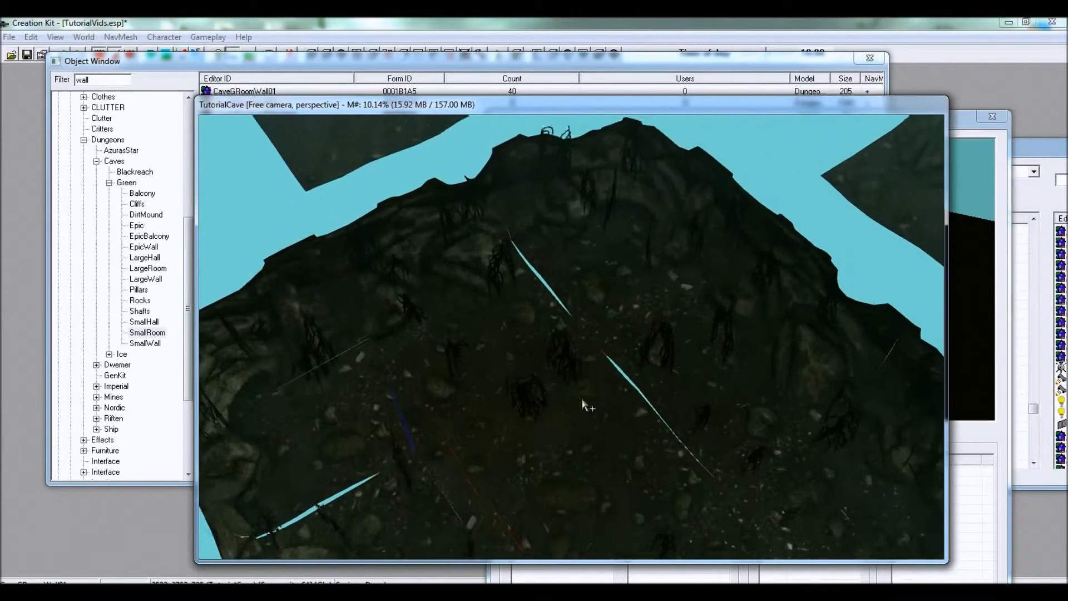
pyautogui.moveTo(582, 405); pyautogui.dragTo(592, 394, button='middle')
pyautogui.click(656, 395)
pyautogui.moveTo(656, 395)
pyautogui.keyDown('shift'); pyautogui.mouseDown(button='middle')
pyautogui.moveTo(689, 417)
pyautogui.moveTo(621, 404)
pyautogui.moveTo(642, 396)
pyautogui.mouseUp(button='middle'); pyautogui.keyUp('shift')
pyautogui.click(560, 327)
pyautogui.keyDown('shift'); pyautogui.moveTo(560, 327); pyautogui.dragTo(635, 359, button='middle'); pyautogui.keyUp('shift')
pyautogui.click(602, 360)
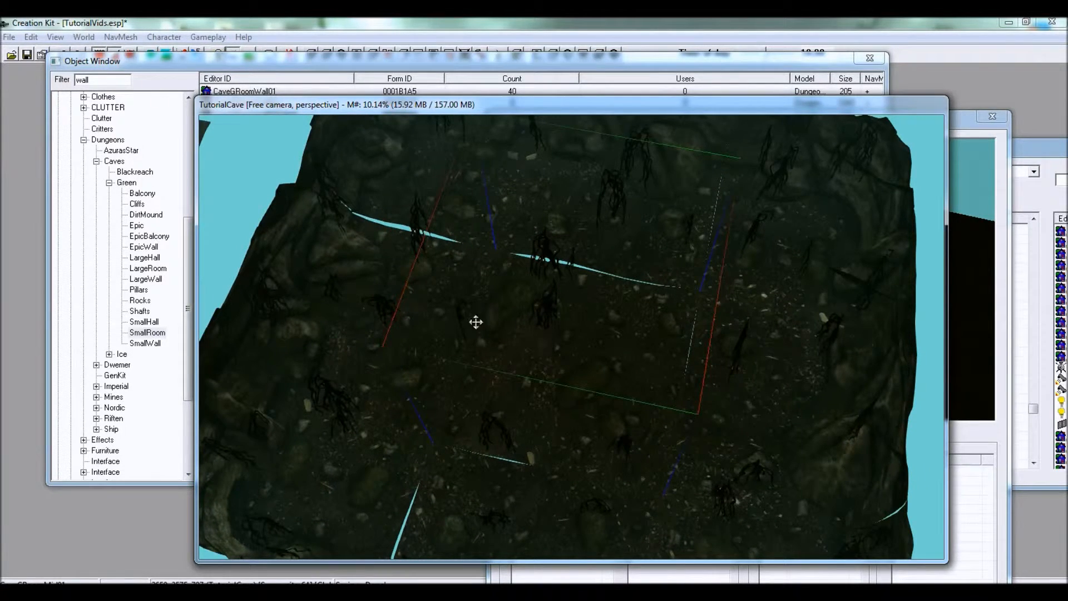
pyautogui.keyDown('shift'); pyautogui.moveTo(515, 350); pyautogui.dragTo(590, 361, button='middle'); pyautogui.keyUp('shift')
pyautogui.scroll(-3, 590, 361)
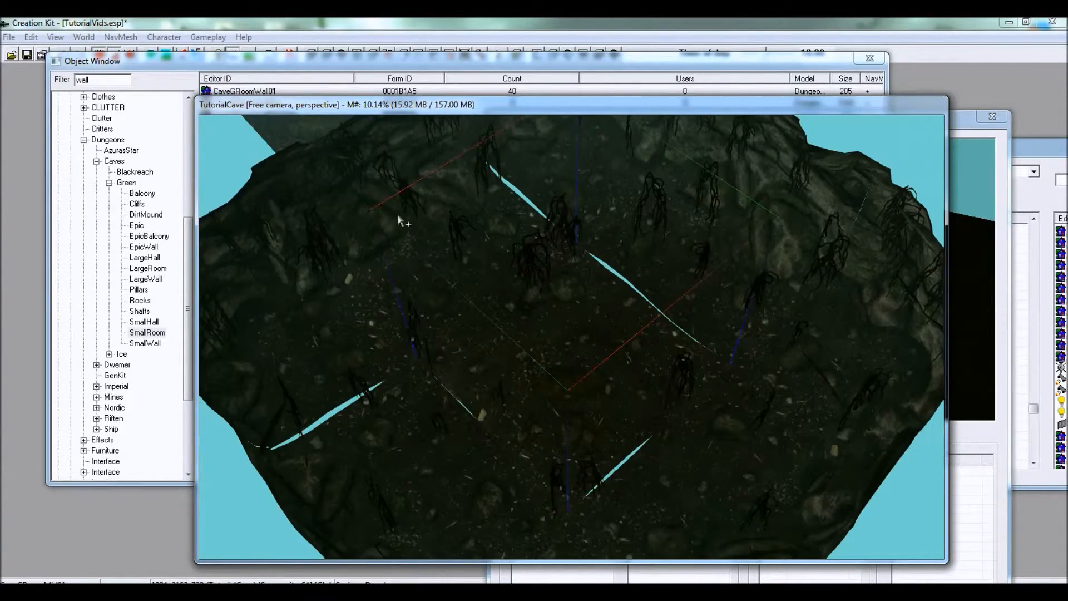
# Check the placement values of the CaveGRoomWall01 piece and survey the spare wall pieces around the cave room.
pyautogui.doubleClick(401, 172)
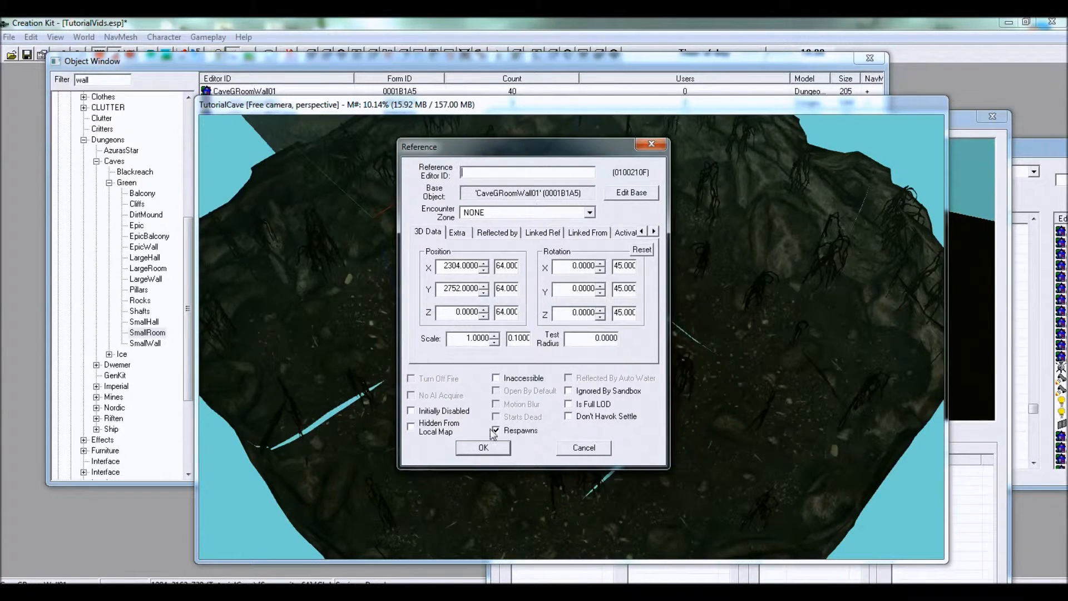
pyautogui.click(594, 449)
pyautogui.keyDown('shift'); pyautogui.moveTo(615, 334); pyautogui.dragTo(465, 403, button='middle'); pyautogui.keyUp('shift')
pyautogui.scroll(-5, 541, 306)
pyautogui.scroll(2, 601, 360)
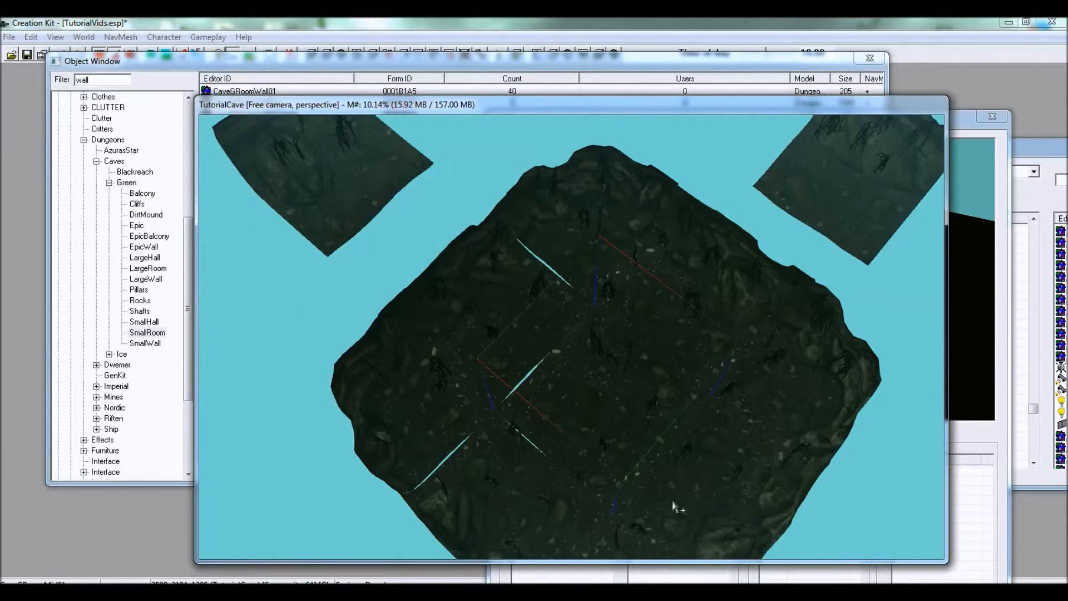
pyautogui.moveTo(627, 393); pyautogui.dragTo(686, 312, button='middle')
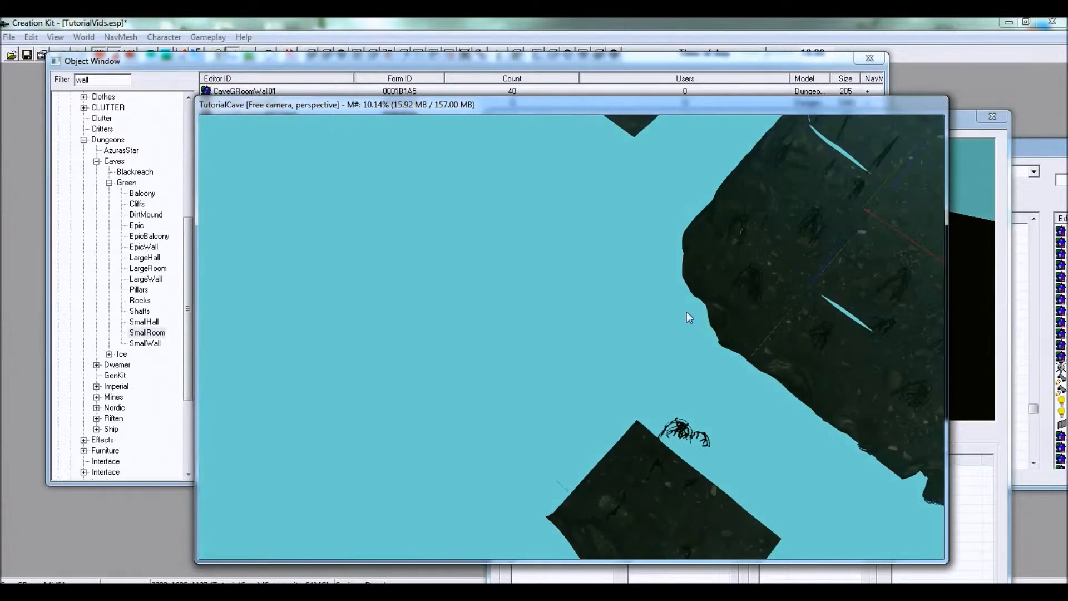
pyautogui.scroll(-3, 626, 374)
pyautogui.moveTo(626, 375); pyautogui.dragTo(712, 244, button='middle')
pyautogui.hotkey('shift', 'f')
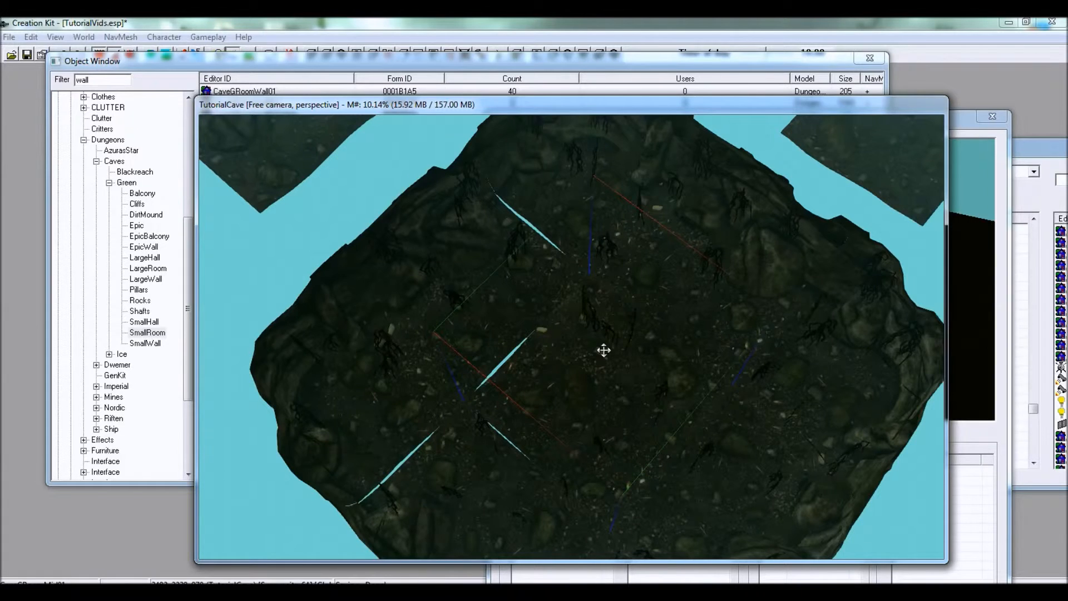
pyautogui.moveTo(603, 350); pyautogui.dragTo(639, 362, button='middle')
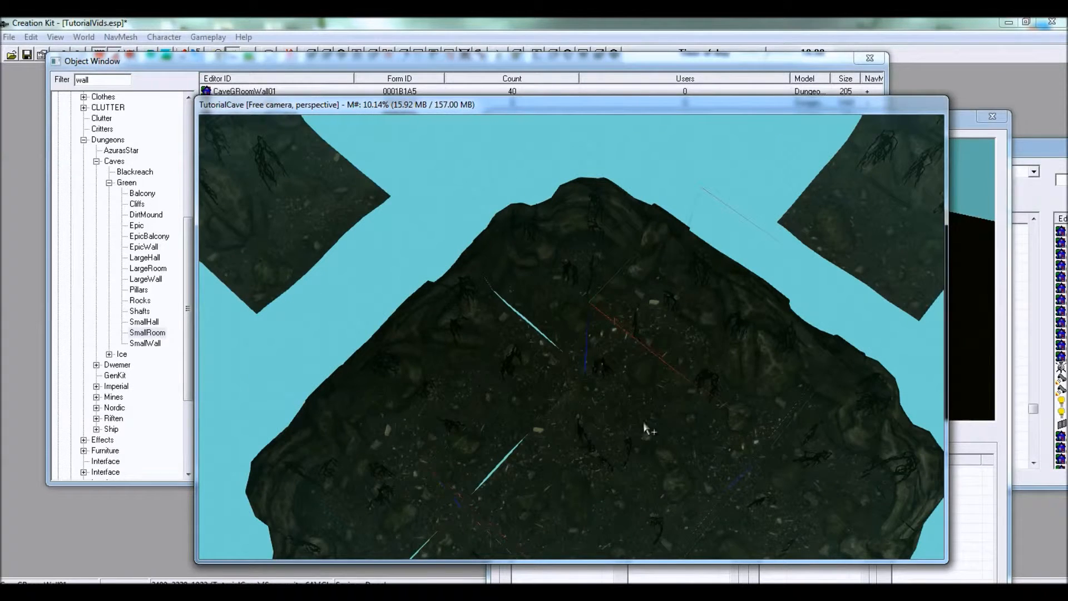
# Pull the wall piece beside the gap out of the cave room and check the detached CaveGRoomWall03 piece's placement values.
pyautogui.scroll(5, 604, 445)
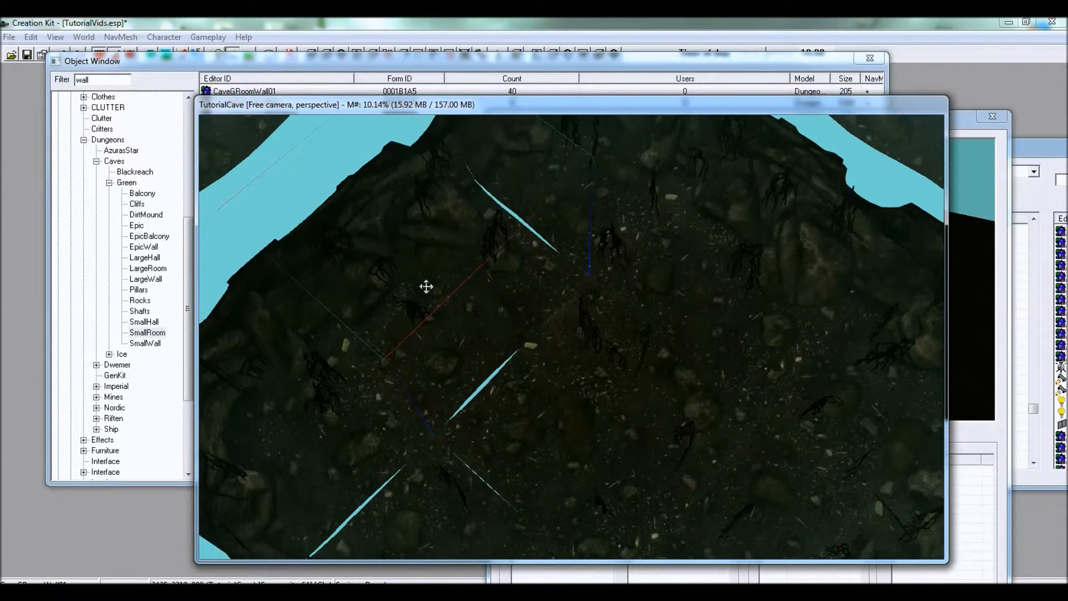
pyautogui.keyDown('shift'); pyautogui.moveTo(534, 365); pyautogui.dragTo(539, 334, button='middle'); pyautogui.keyUp('shift')
pyautogui.moveTo(542, 337); pyautogui.dragTo(315, 249)
pyautogui.doubleClick(438, 172)
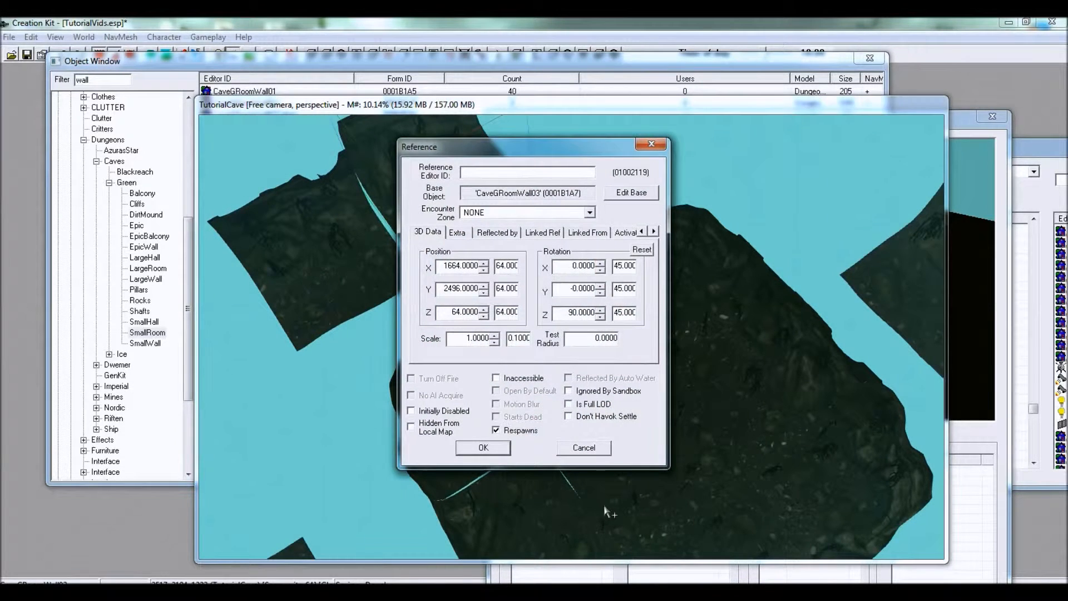
pyautogui.click(584, 447)
# Move the CaveGRoomWall03 piece into the opening in the cave room's wall and set its Z position to 0.
pyautogui.moveTo(443, 191); pyautogui.dragTo(589, 383)
pyautogui.keyDown('shift'); pyautogui.moveTo(588, 382); pyautogui.dragTo(573, 356, button='middle'); pyautogui.keyUp('shift')
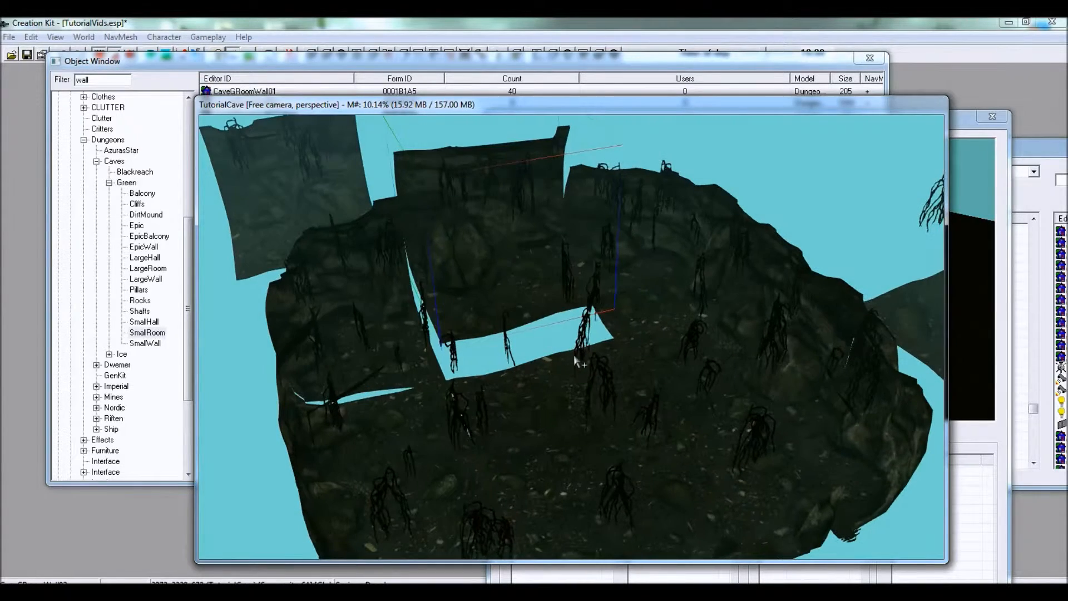
pyautogui.doubleClick(502, 294)
pyautogui.moveTo(445, 312); pyautogui.dragTo(572, 313)
pyautogui.write('0')
pyautogui.click(489, 449)
pyautogui.keyDown('shift'); pyautogui.moveTo(504, 341); pyautogui.dragTo(561, 415, button='middle'); pyautogui.keyUp('shift')
pyautogui.keyDown('shift'); pyautogui.moveTo(595, 364); pyautogui.dragTo(689, 363, button='middle'); pyautogui.keyUp('shift')
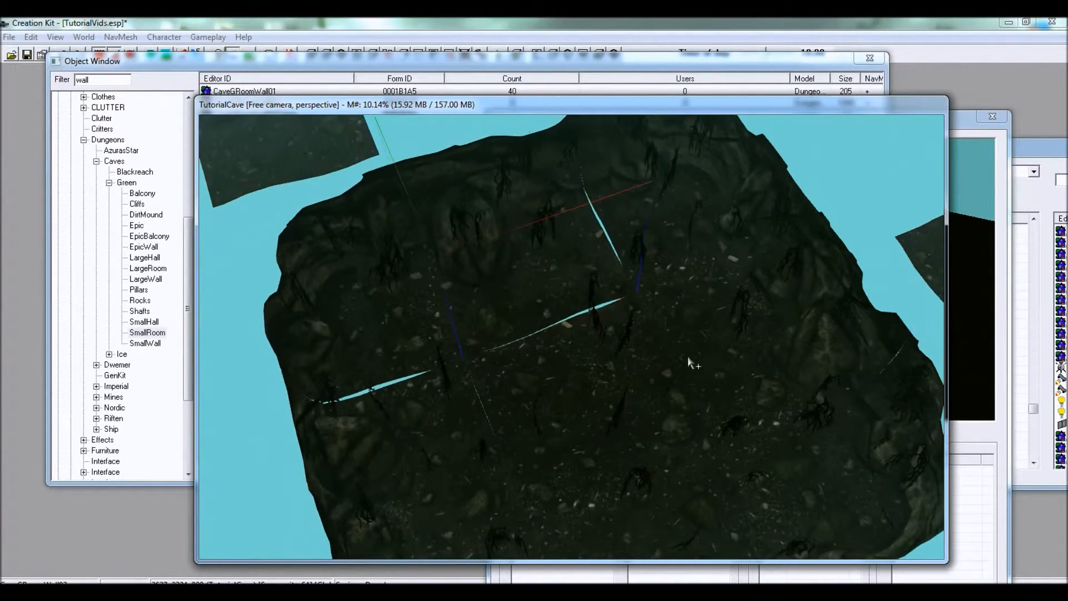
pyautogui.keyDown('shift'); pyautogui.moveTo(589, 377); pyautogui.dragTo(583, 362, button='middle'); pyautogui.keyUp('shift')
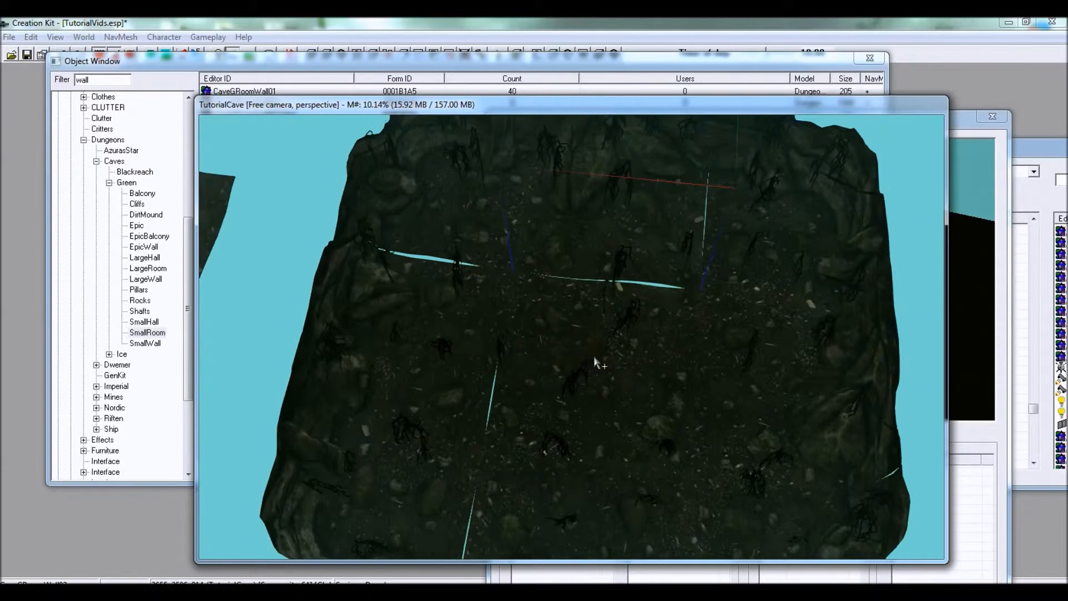
# Pull the neighbouring side wall piece out of the cave room and shift the CaveGRoomWall03 piece over toward its place.
pyautogui.click(454, 318)
pyautogui.moveTo(452, 317); pyautogui.dragTo(279, 244)
pyautogui.click(612, 212)
pyautogui.moveTo(612, 212); pyautogui.dragTo(572, 236)
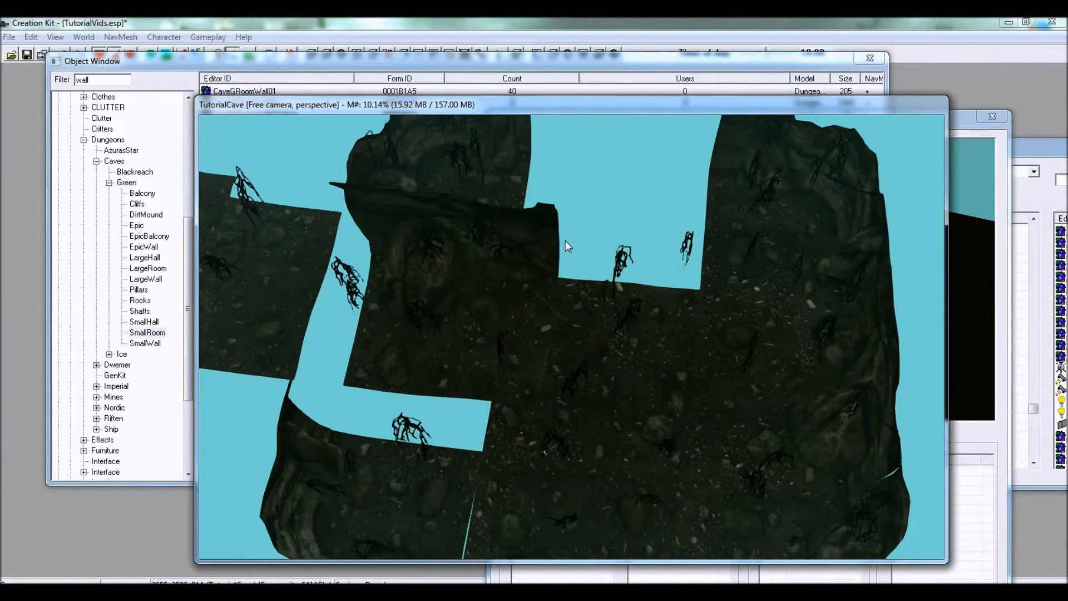
pyautogui.moveTo(413, 333); pyautogui.dragTo(356, 367)
# Move the unwanted wall piece out past the cave room's corner, clearing the opening in the end wall.
pyautogui.keyDown('shift'); pyautogui.moveTo(426, 342); pyautogui.dragTo(400, 352, button='middle'); pyautogui.keyUp('shift')
pyautogui.scroll(-3, 401, 353)
pyautogui.moveTo(566, 328)
pyautogui.keyDown('shift'); pyautogui.mouseDown(button='middle')
pyautogui.moveTo(635, 292)
pyautogui.moveTo(650, 310)
pyautogui.moveTo(567, 312)
pyautogui.mouseUp(button='middle'); pyautogui.keyUp('shift')
pyautogui.click(533, 295)
pyautogui.moveTo(437, 323); pyautogui.dragTo(848, 120)
pyautogui.moveTo(578, 382); pyautogui.dragTo(379, 414, button='middle')
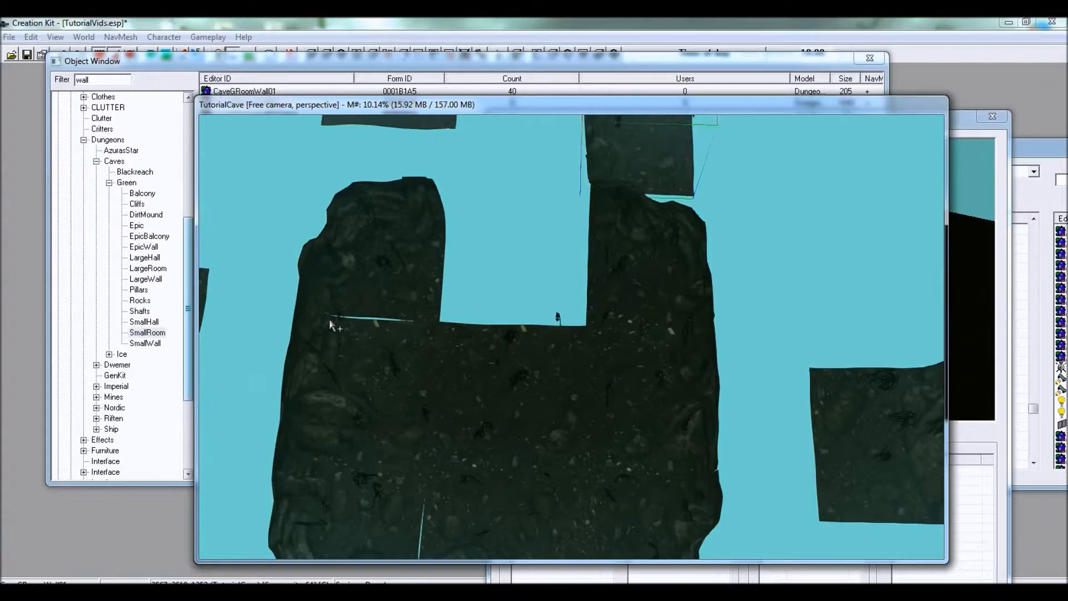
# Move the detached CaveGRoomWall04 piece into the end wall opening and rotate it to -180 degrees about Z.
pyautogui.moveTo(207, 309); pyautogui.dragTo(271, 314, button='middle')
pyautogui.doubleClick(268, 314)
pyautogui.click(583, 453)
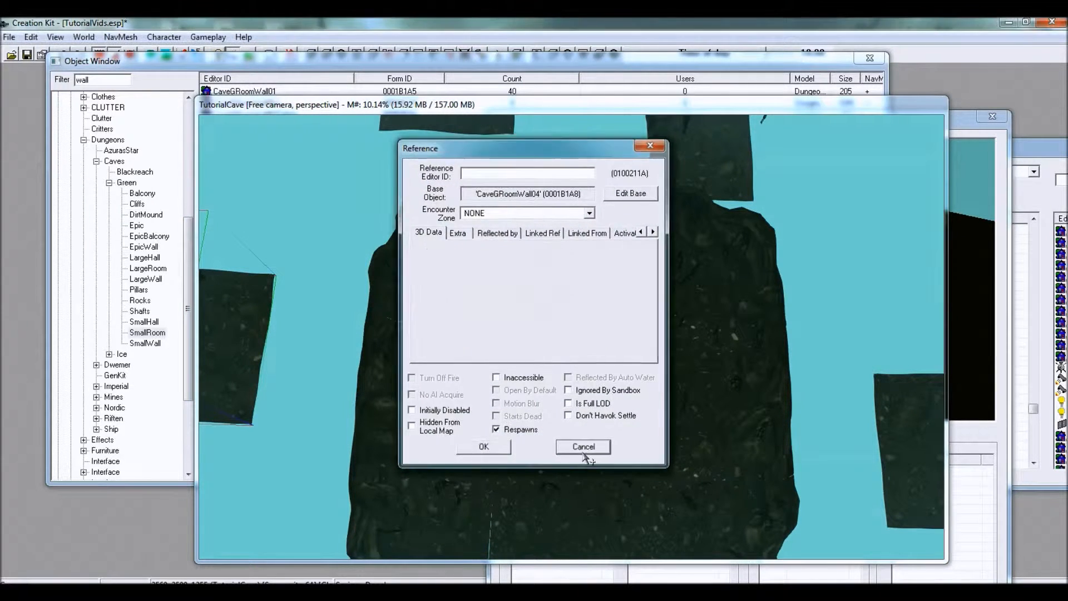
pyautogui.moveTo(247, 327); pyautogui.dragTo(635, 216)
pyautogui.moveTo(605, 244); pyautogui.dragTo(645, 244, button='right')
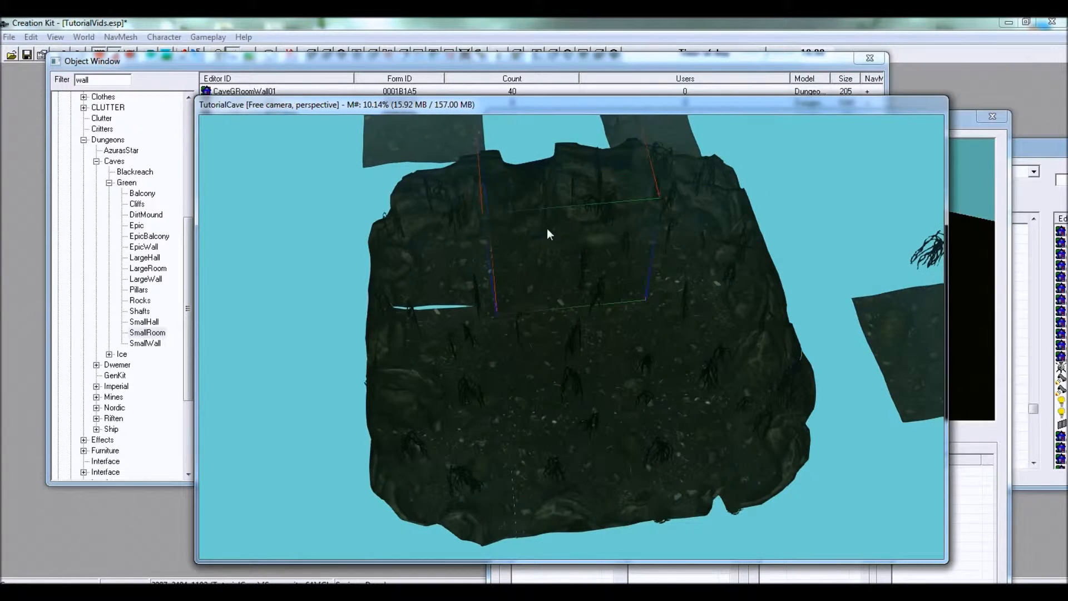
# Set the Z position of the CaveGRoomWall04 piece in the end wall to 0.
pyautogui.doubleClick(546, 229)
pyautogui.moveTo(452, 312); pyautogui.dragTo(507, 310)
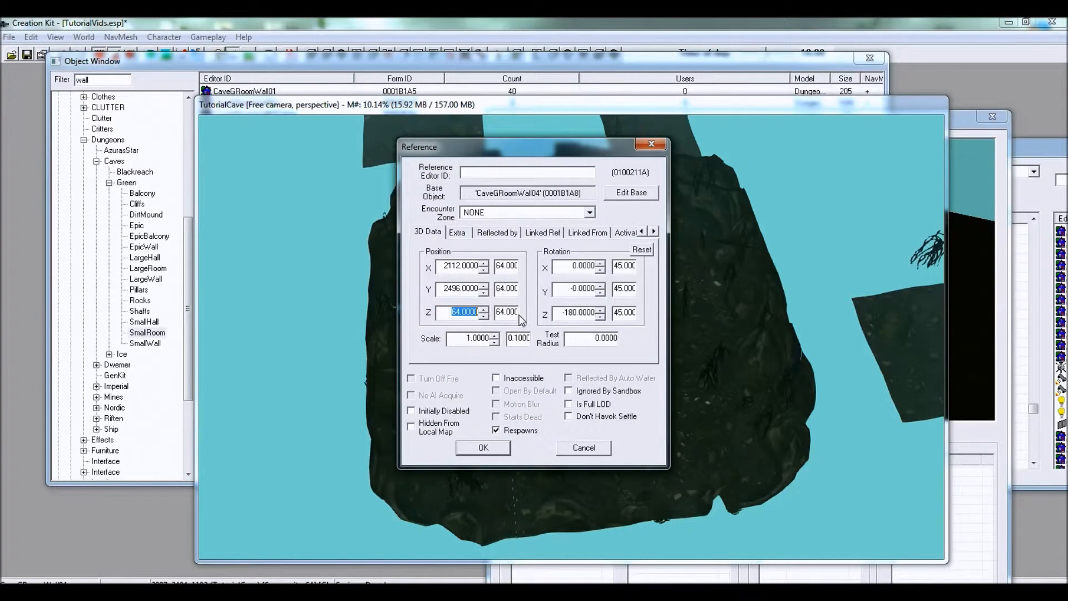
pyautogui.write('0')
pyautogui.click(482, 448)
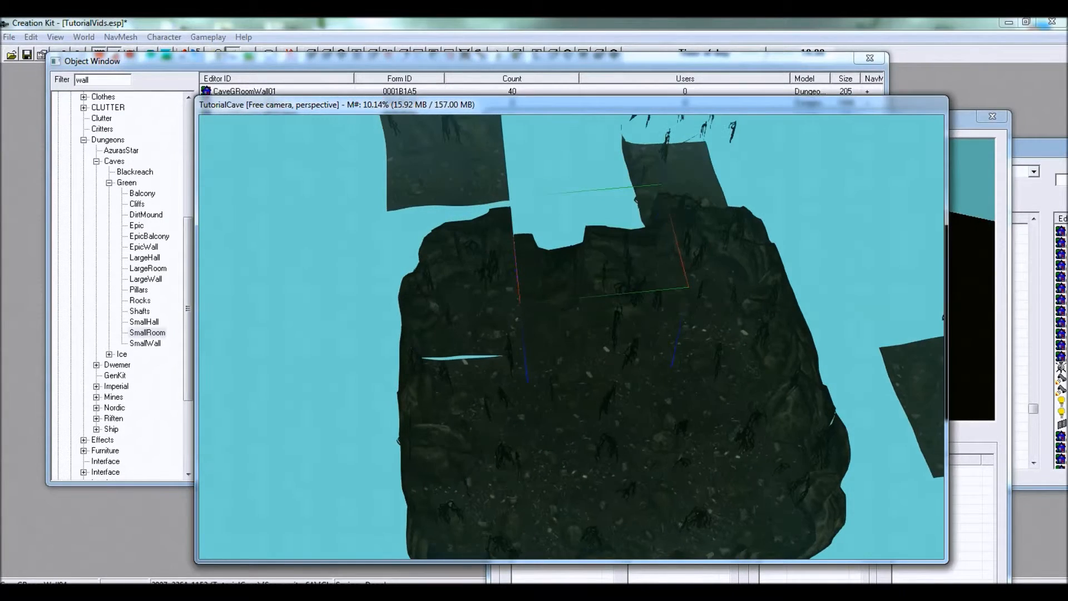
# Delete the poorly fitting wall piece from the cave room's outer side.
pyautogui.keyDown('shift'); pyautogui.moveTo(581, 243); pyautogui.dragTo(539, 371, button='middle'); pyautogui.keyUp('shift')
pyautogui.click(539, 372)
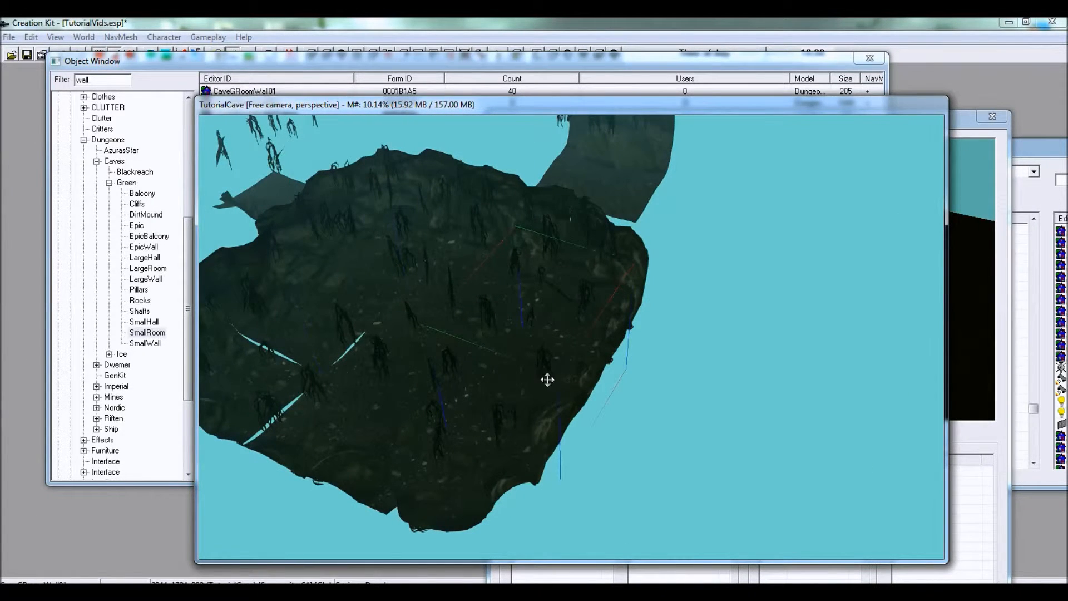
pyautogui.press('Delete')
# Turn the wall piece from the room's other side around and move it into the opening left by the deleted piece.
pyautogui.click(301, 289)
pyautogui.moveTo(301, 289); pyautogui.dragTo(301, 289, button='right')
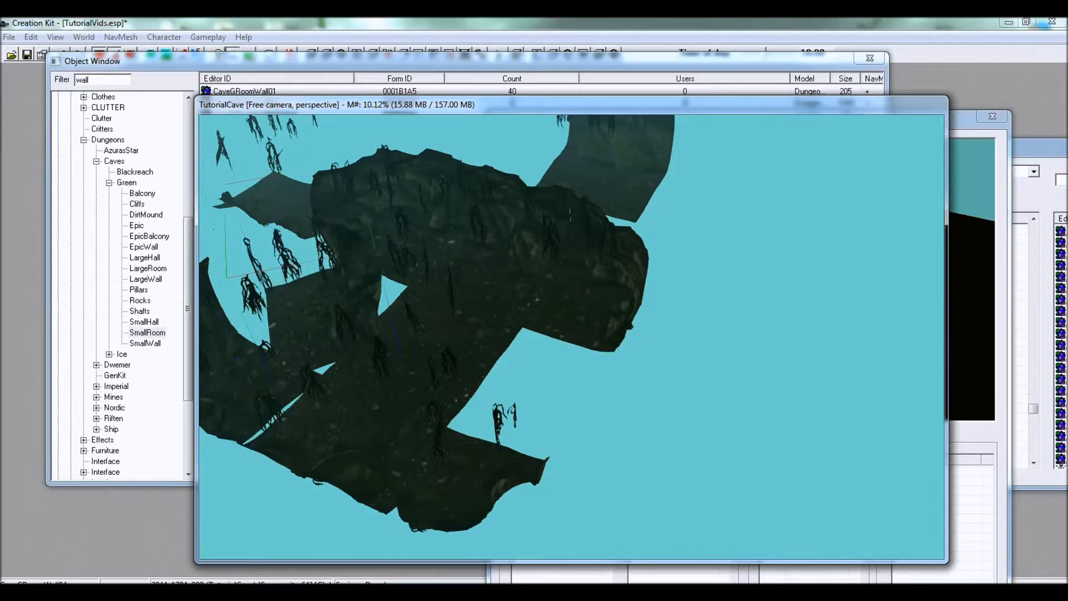
pyautogui.moveTo(301, 289); pyautogui.dragTo(598, 373)
pyautogui.moveTo(598, 373); pyautogui.dragTo(599, 373, button='right')
pyautogui.moveTo(599, 373); pyautogui.dragTo(543, 400)
pyautogui.keyDown('shift'); pyautogui.moveTo(543, 401); pyautogui.dragTo(702, 319, button='middle'); pyautogui.keyUp('shift')
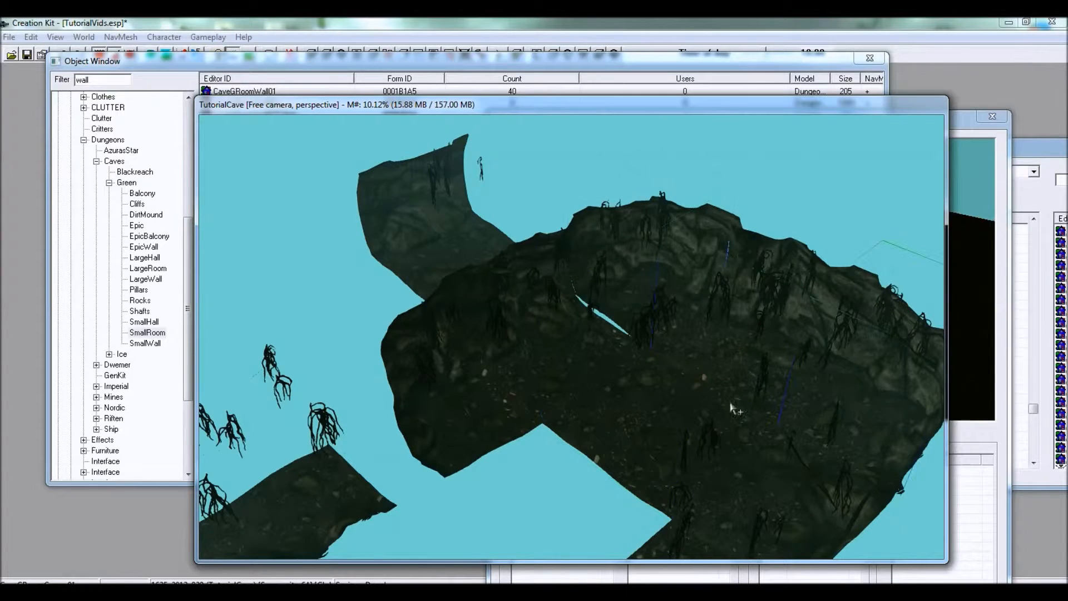
# Move the detached CaveGRoomWall02 piece into the remaining opening in the cave room's side.
pyautogui.keyDown('shift'); pyautogui.moveTo(669, 369); pyautogui.dragTo(502, 507, button='middle'); pyautogui.keyUp('shift')
pyautogui.click(682, 212)
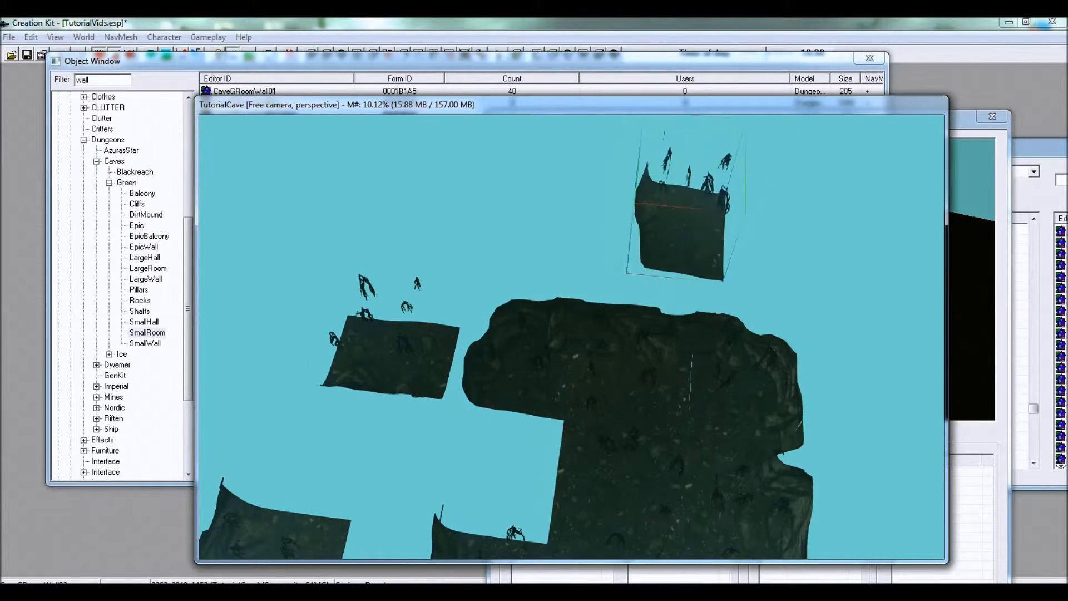
pyautogui.doubleClick(682, 220)
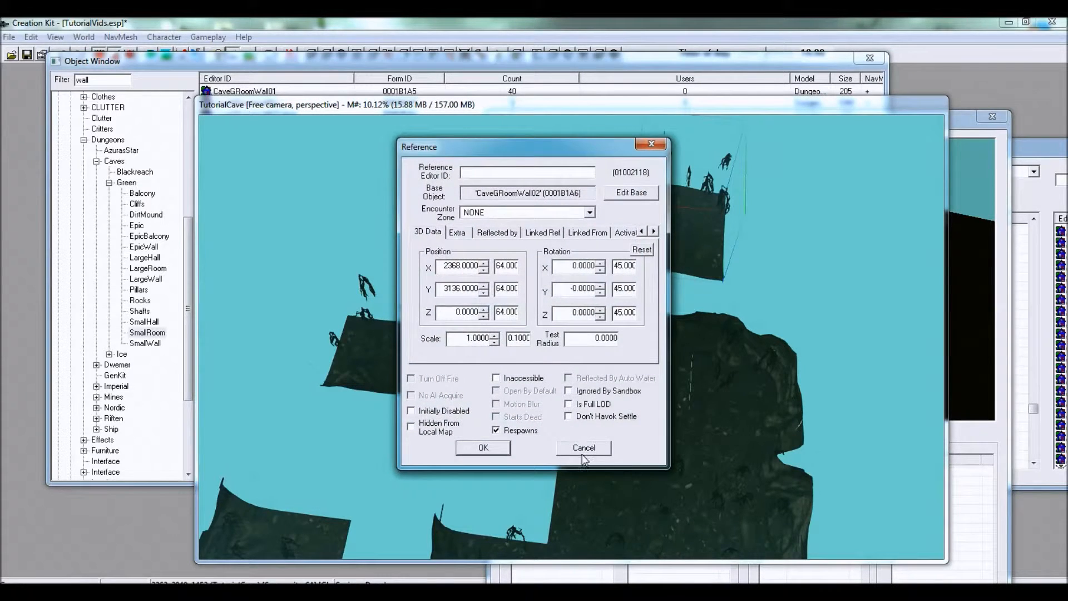
pyautogui.click(582, 453)
pyautogui.moveTo(675, 217); pyautogui.dragTo(511, 453)
pyautogui.keyDown('shift'); pyautogui.moveTo(563, 439); pyautogui.dragTo(563, 217, button='middle'); pyautogui.keyUp('shift')
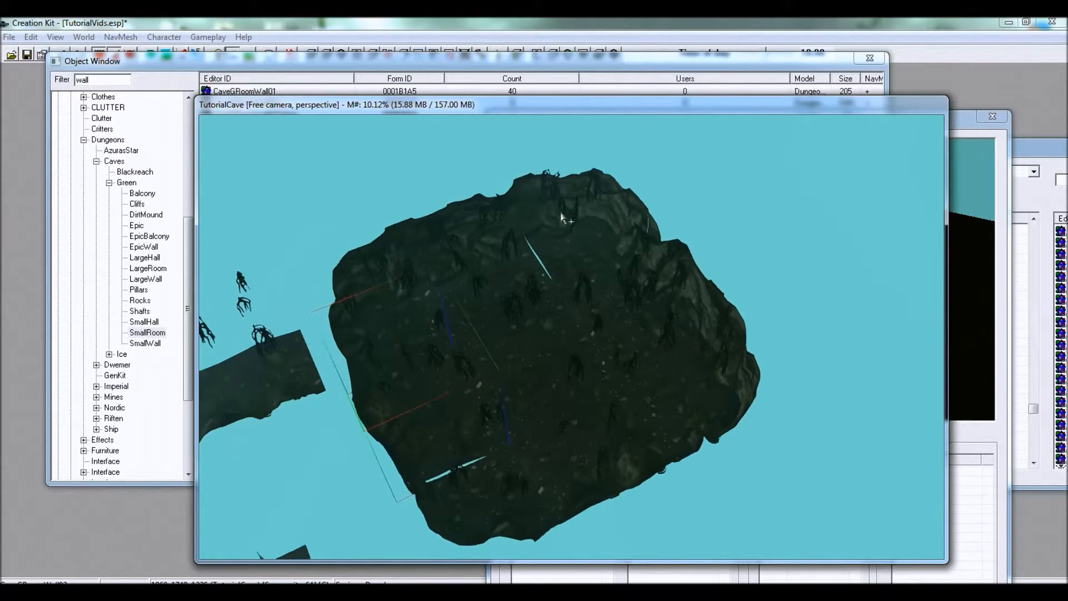
# Filter the objects by "cor" and swap the cave room's corner piece for CaveGRoomCorner02.
pyautogui.click(201, 61)
pyautogui.write('cor')
pyautogui.click(264, 149)
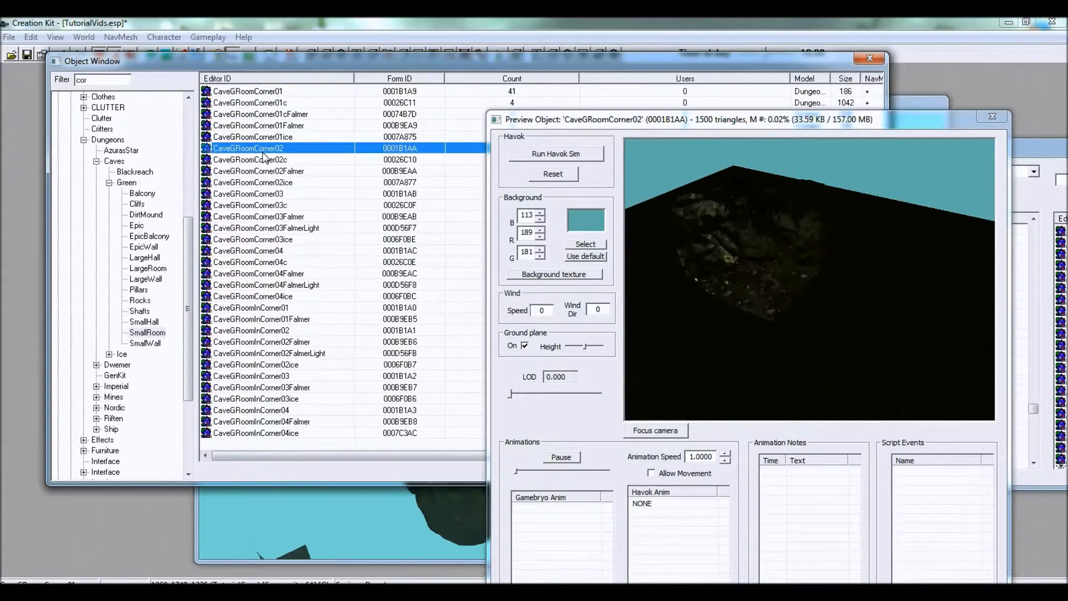
pyautogui.moveTo(444, 507); pyautogui.dragTo(432, 528)
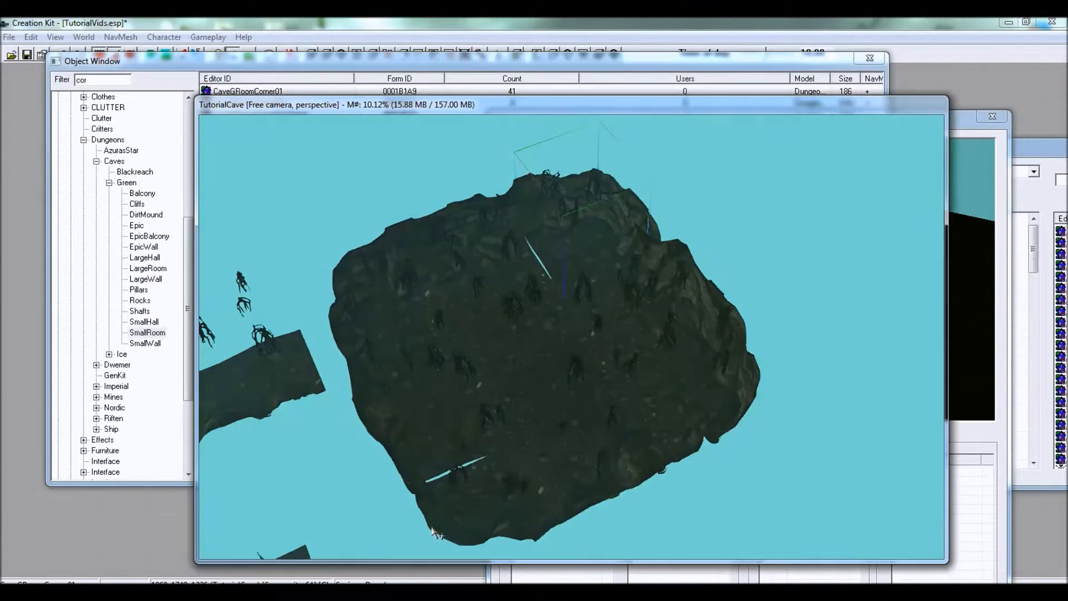
pyautogui.keyDown('shift'); pyautogui.moveTo(539, 458); pyautogui.dragTo(428, 342, button='middle'); pyautogui.keyUp('shift')
pyautogui.scroll(3, 492, 322)
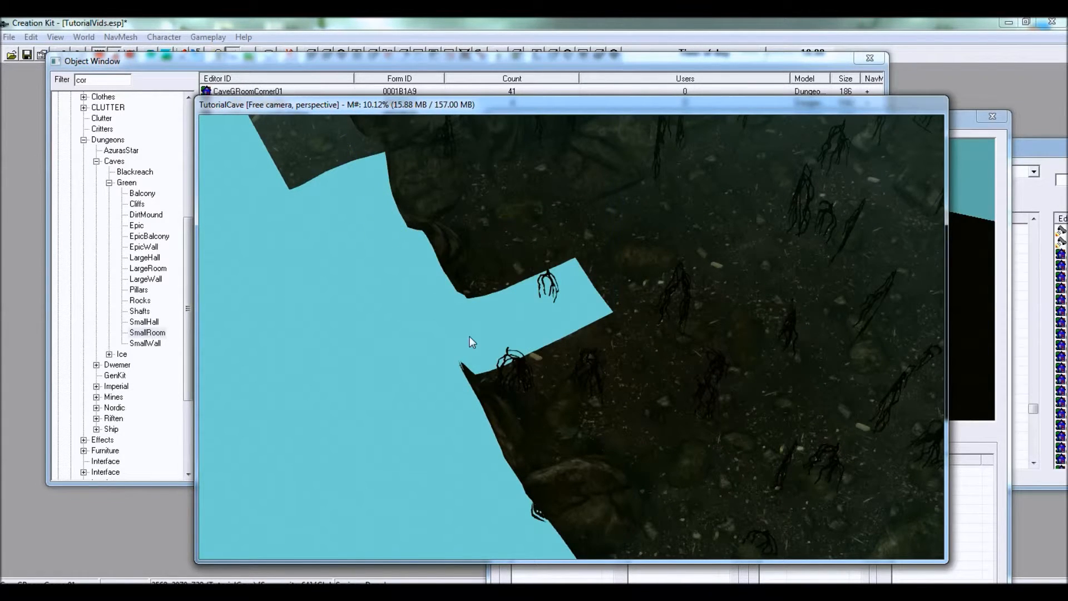
# Adjust the Z position of the new CaveGRoomCorner02 piece to bring it level with the room.
pyautogui.doubleClick(470, 235)
pyautogui.doubleClick(462, 311)
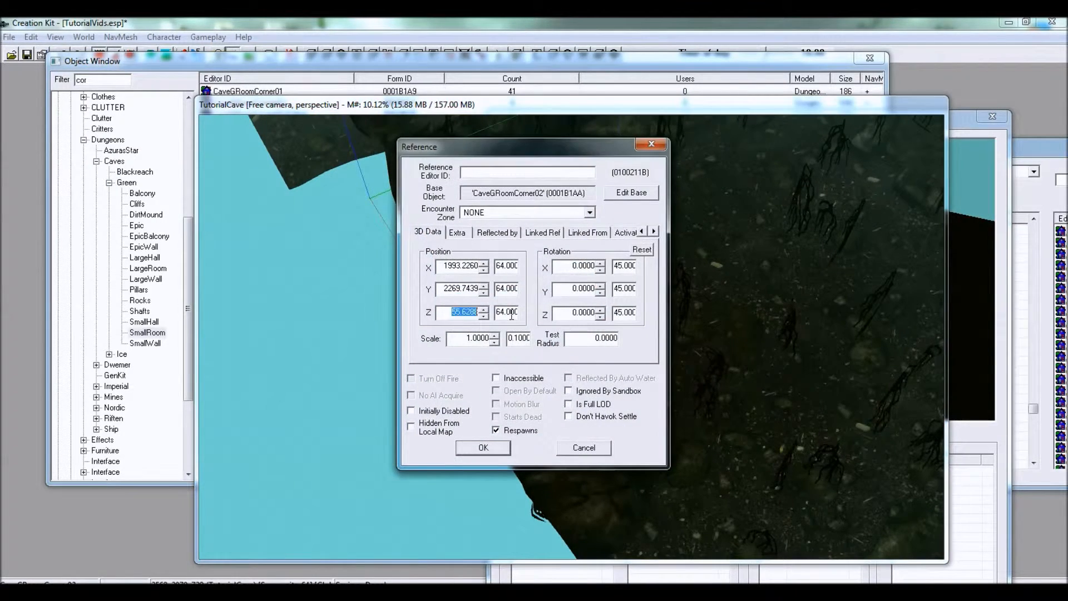
pyautogui.click(482, 448)
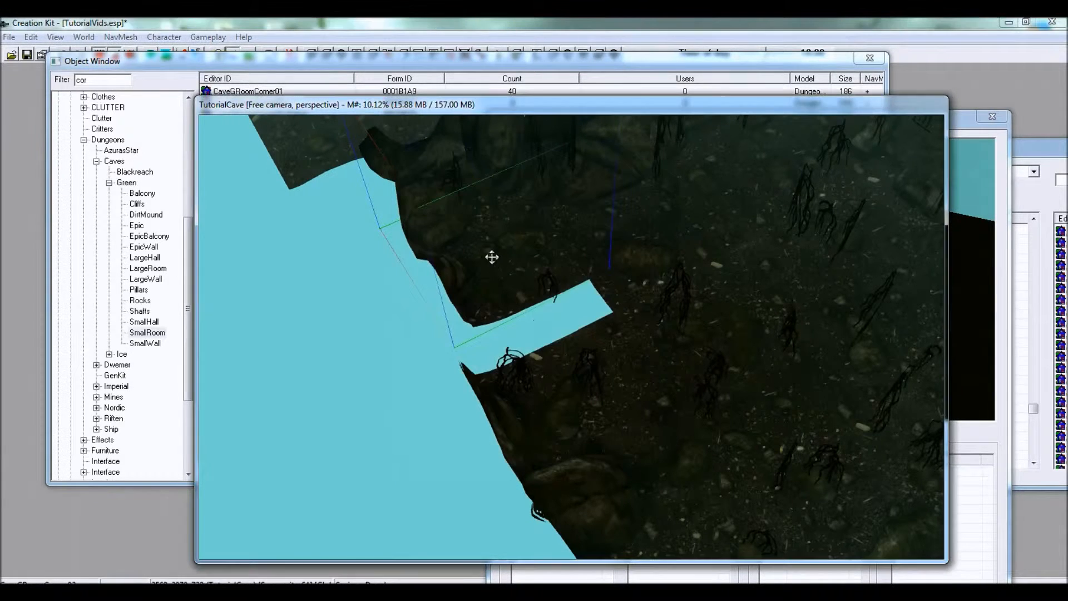
pyautogui.scroll(2, 493, 259)
pyautogui.scroll(-3, 500, 287)
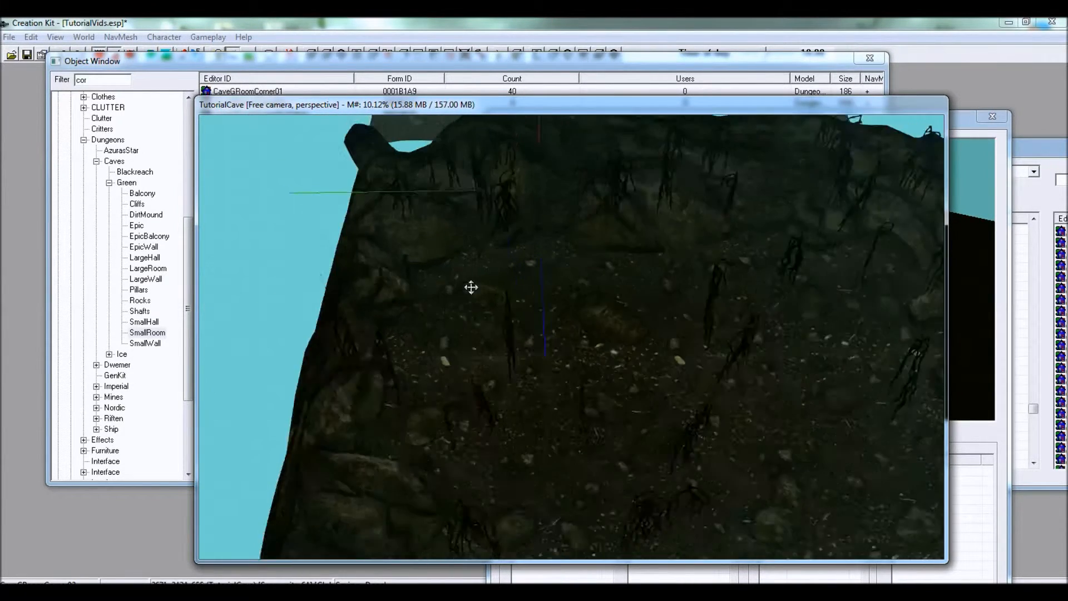
# Replace the corner piece on the opposite side of the cave room with a copy of the CaveGRoomCorner02 piece.
pyautogui.click(734, 395)
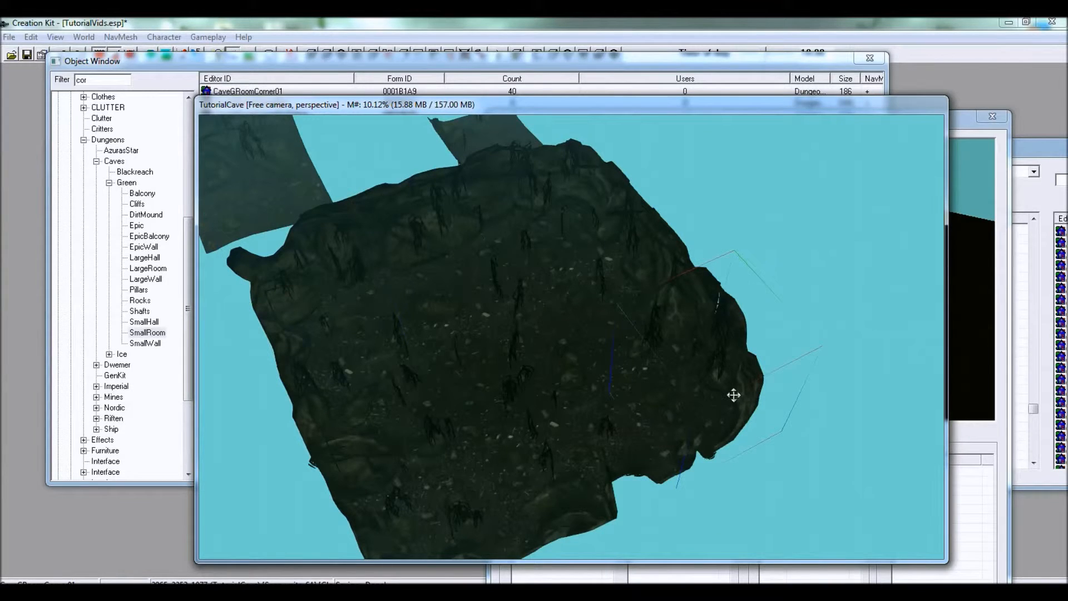
pyautogui.press('Delete')
pyautogui.click(291, 286)
pyautogui.moveTo(278, 273); pyautogui.dragTo(744, 403)
pyautogui.click(567, 314)
pyautogui.moveTo(567, 314)
pyautogui.keyDown('shift'); pyautogui.mouseDown(button='middle')
pyautogui.moveTo(571, 351)
pyautogui.moveTo(626, 328)
pyautogui.moveTo(575, 300)
pyautogui.mouseUp(button='middle'); pyautogui.keyUp('shift')
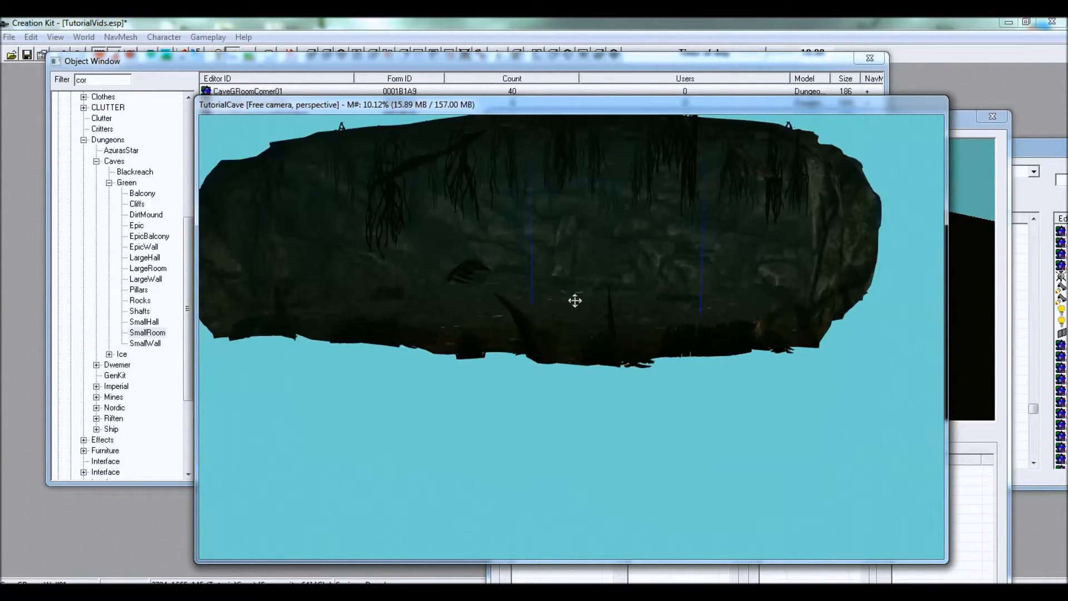
# Delete the leftover wall piece lying outside the cave room.
pyautogui.scroll(3, 573, 289)
pyautogui.keyDown('shift'); pyautogui.moveTo(544, 231); pyautogui.dragTo(572, 335, button='middle'); pyautogui.keyUp('shift')
pyautogui.click(389, 214)
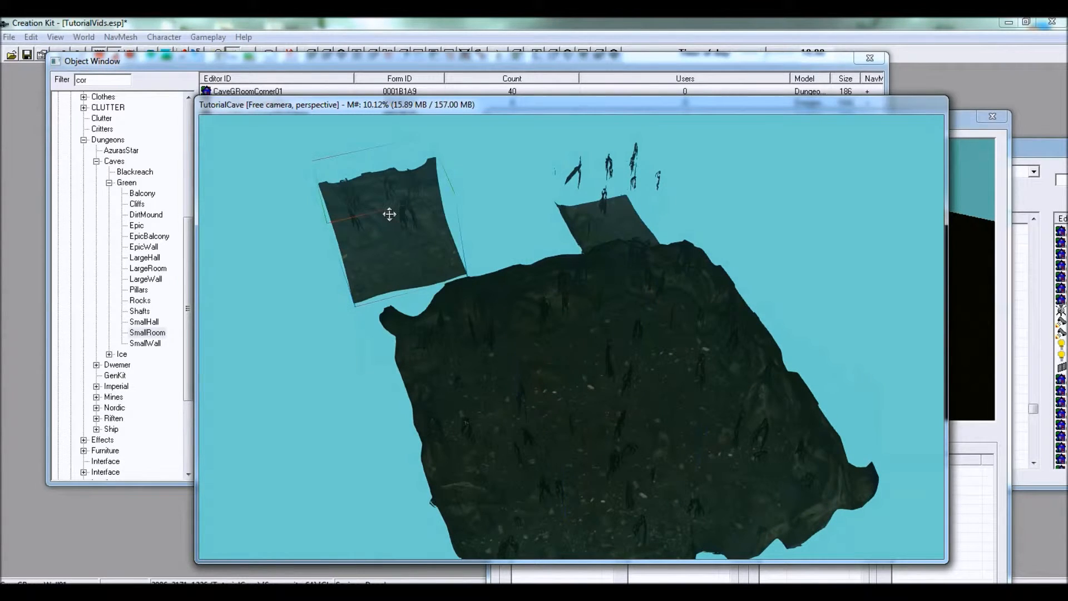
pyautogui.press('Delete')
# Examine the connecting hallways and the large hall with its central piece from several sides.
pyautogui.keyDown('shift'); pyautogui.moveTo(602, 243); pyautogui.dragTo(576, 275, button='middle'); pyautogui.keyUp('shift')
pyautogui.scroll(2, 578, 276)
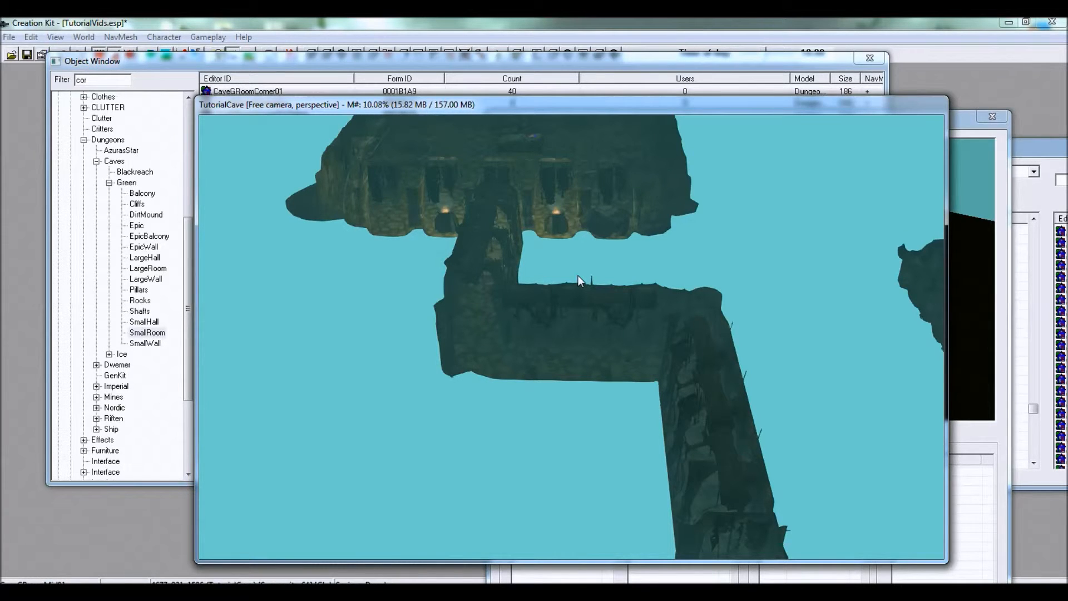
pyautogui.keyDown('shift'); pyautogui.moveTo(615, 264); pyautogui.dragTo(500, 275, button='middle'); pyautogui.keyUp('shift')
pyautogui.click(503, 271)
pyautogui.scroll(5, 507, 273)
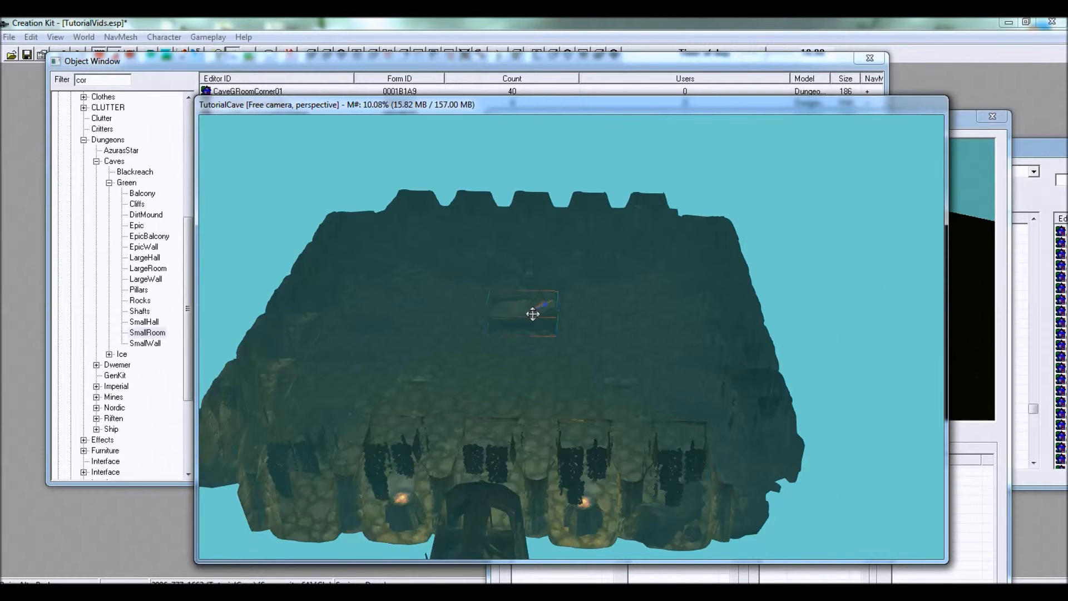
pyautogui.keyDown('shift'); pyautogui.moveTo(521, 314); pyautogui.dragTo(532, 212, button='middle'); pyautogui.keyUp('shift')
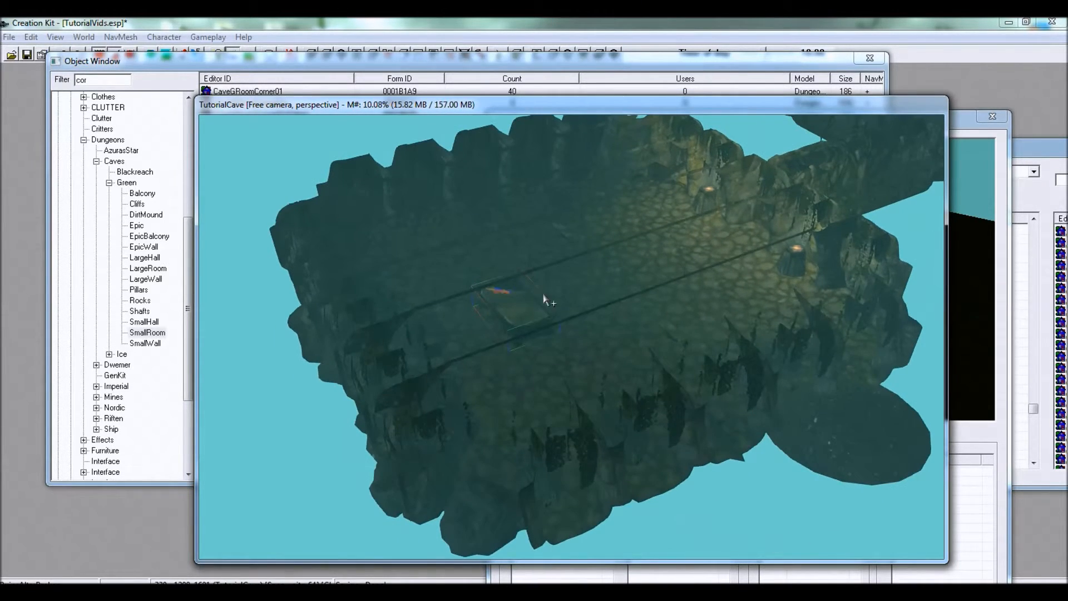
pyautogui.keyDown('shift'); pyautogui.moveTo(582, 295); pyautogui.dragTo(486, 305, button='middle'); pyautogui.keyUp('shift')
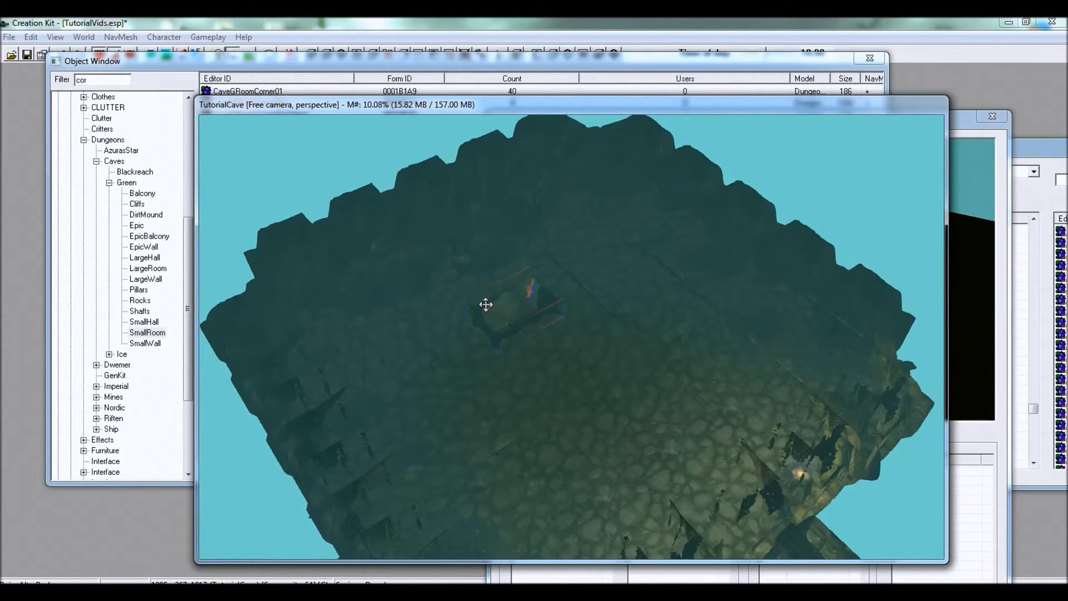
pyautogui.keyDown('shift'); pyautogui.moveTo(521, 314); pyautogui.dragTo(559, 283, button='middle'); pyautogui.keyUp('shift')
pyautogui.scroll(-3, 559, 283)
pyautogui.keyDown('shift'); pyautogui.moveTo(695, 306); pyautogui.dragTo(499, 266, button='middle'); pyautogui.keyUp('shift')
pyautogui.click(500, 266)
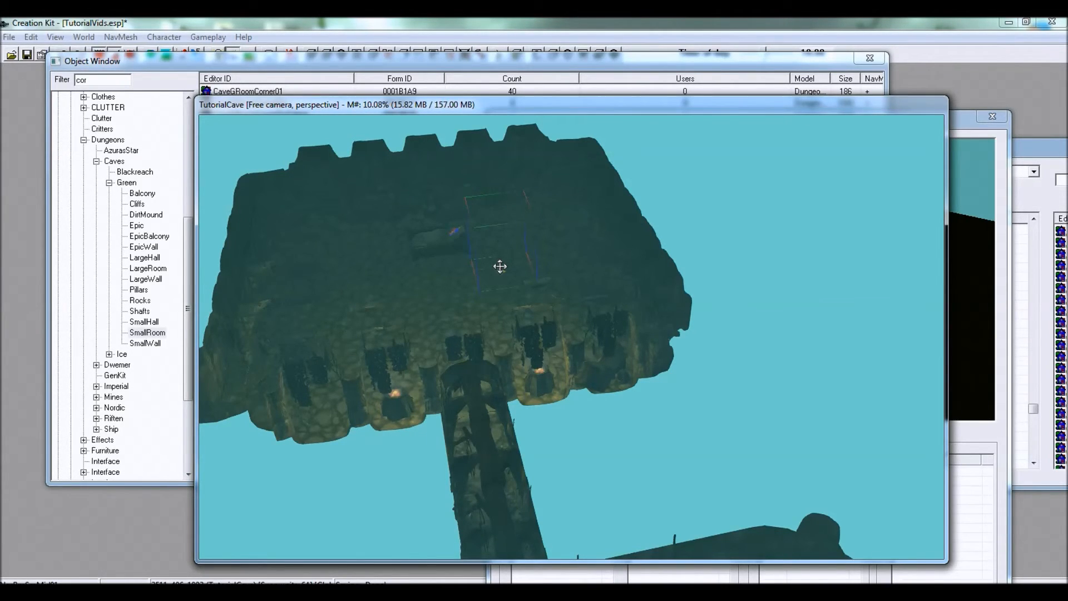
pyautogui.moveTo(500, 266); pyautogui.dragTo(459, 282)
pyautogui.keyDown('shift'); pyautogui.moveTo(471, 288); pyautogui.dragTo(499, 298, button='middle'); pyautogui.keyUp('shift')
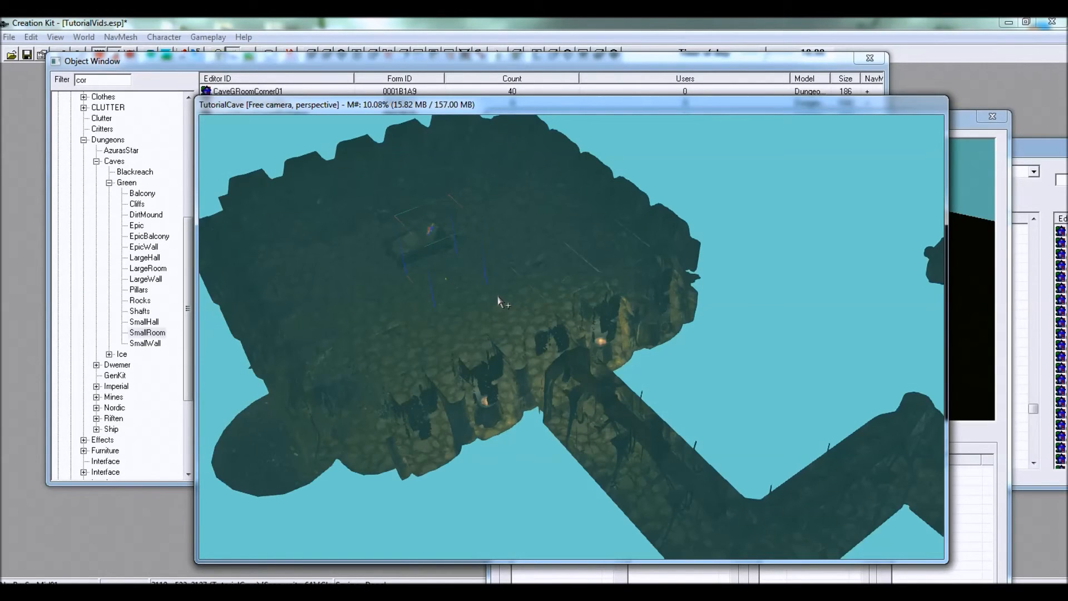